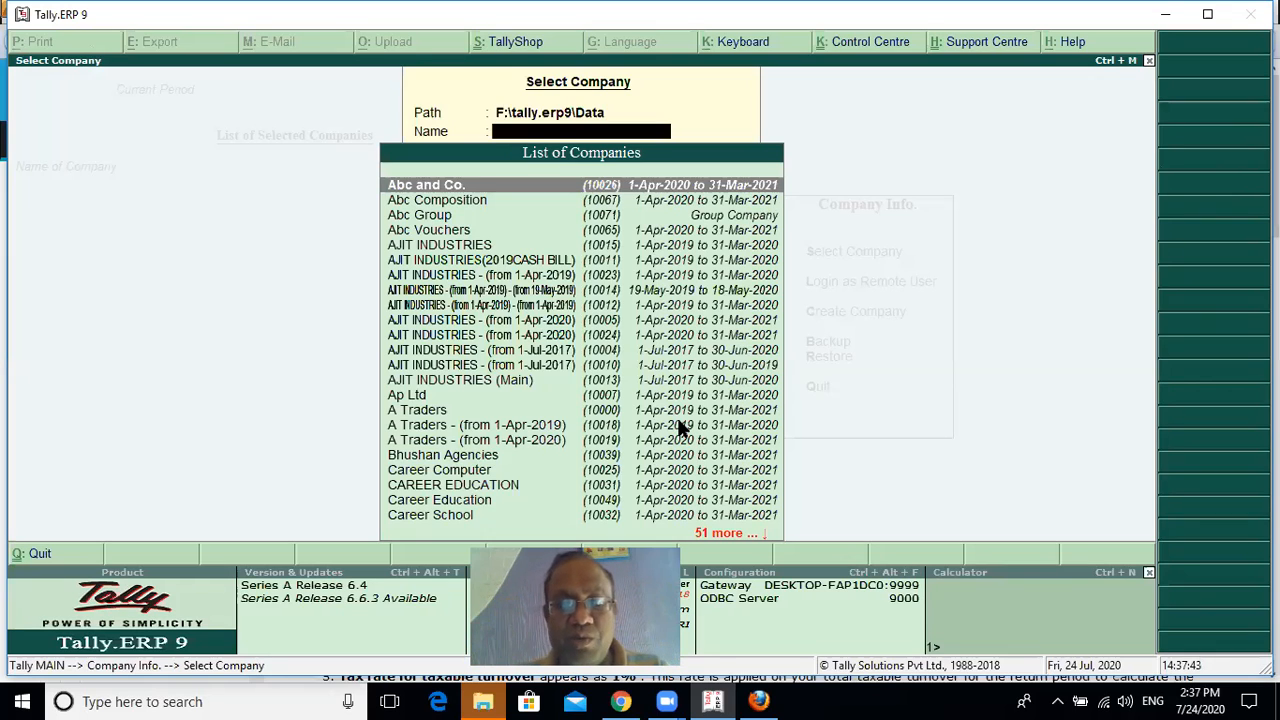
{"action": "key", "text": "Escape"}
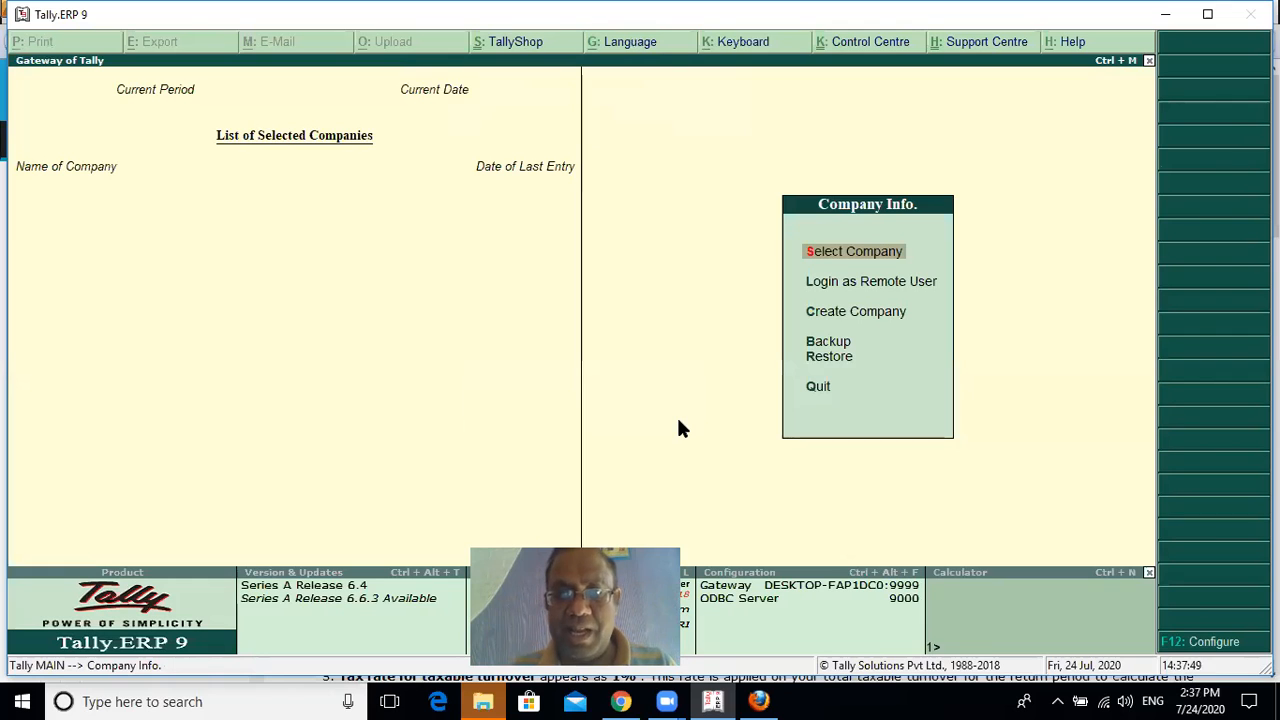
{"action": "key", "text": "Return"}
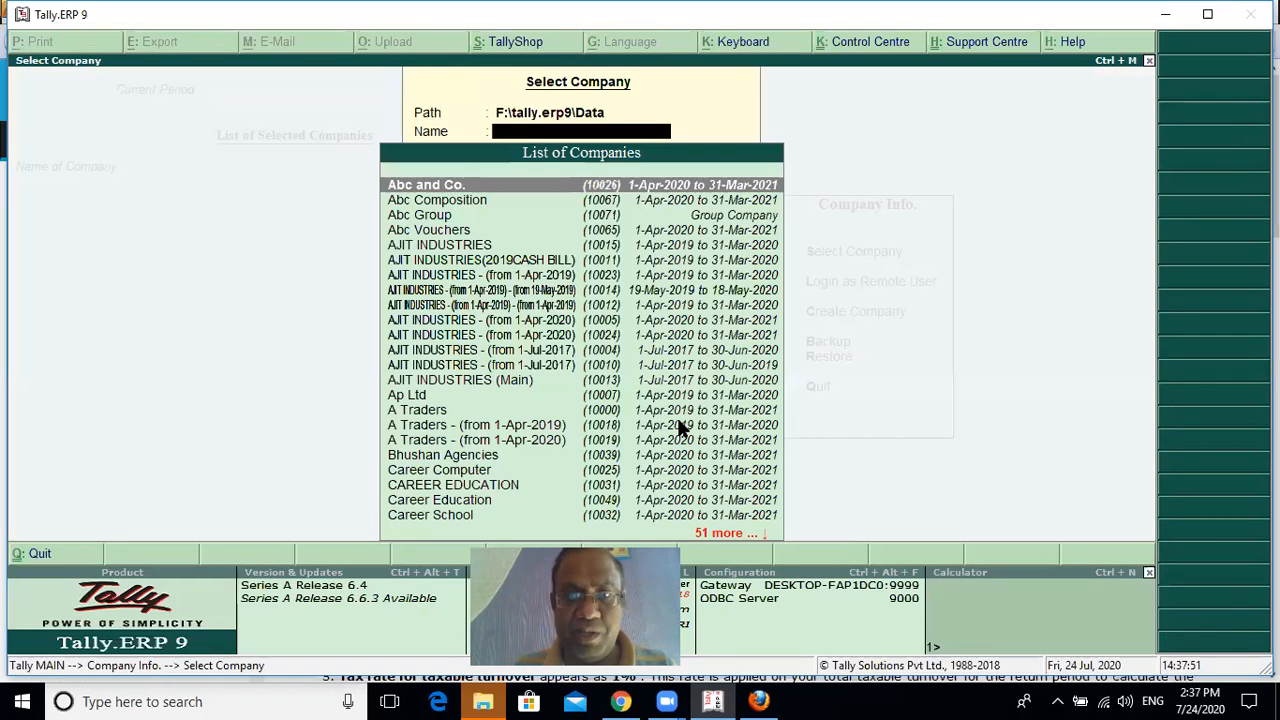
{"action": "key", "text": "Escape"}
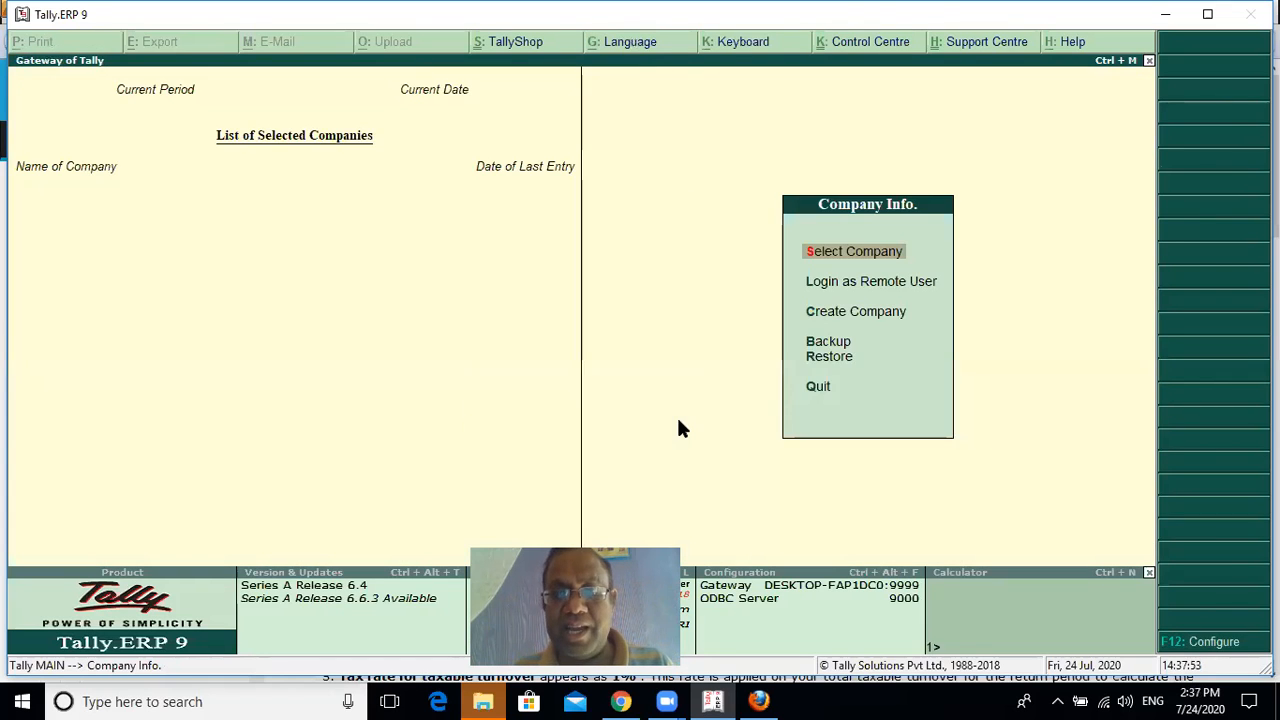
Start creating a new company named Pos, keeping the same mailing name and leaving the address blank
{"action": "key", "text": "Down"}
{"action": "key", "text": "Down"}
{"action": "key", "text": "Return"}
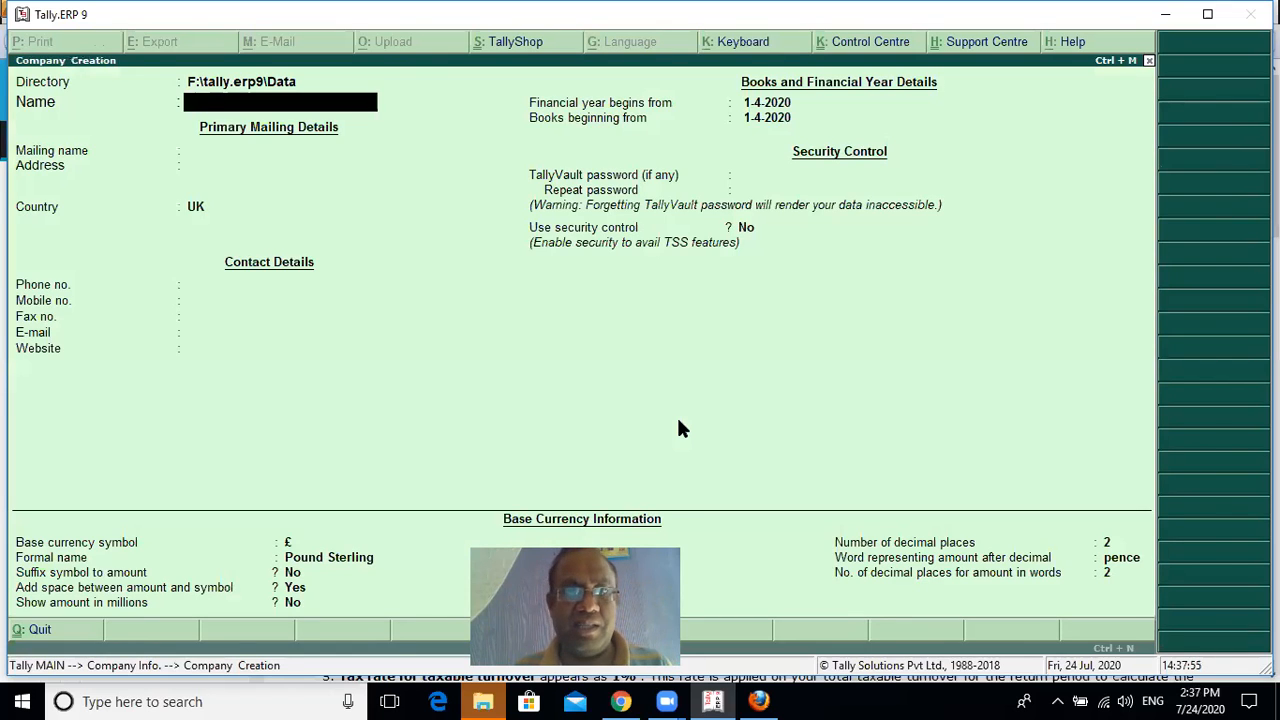
{"action": "type", "text": "Pos"}
{"action": "key", "text": "Return"}
{"action": "key", "text": "Return"}
Set the company's country to India, choose the state starting with "Mad", and save the company with the remaining defaults
{"action": "key", "text": "Return"}
{"action": "type", "text": "In"}
{"action": "key", "text": "Down"}
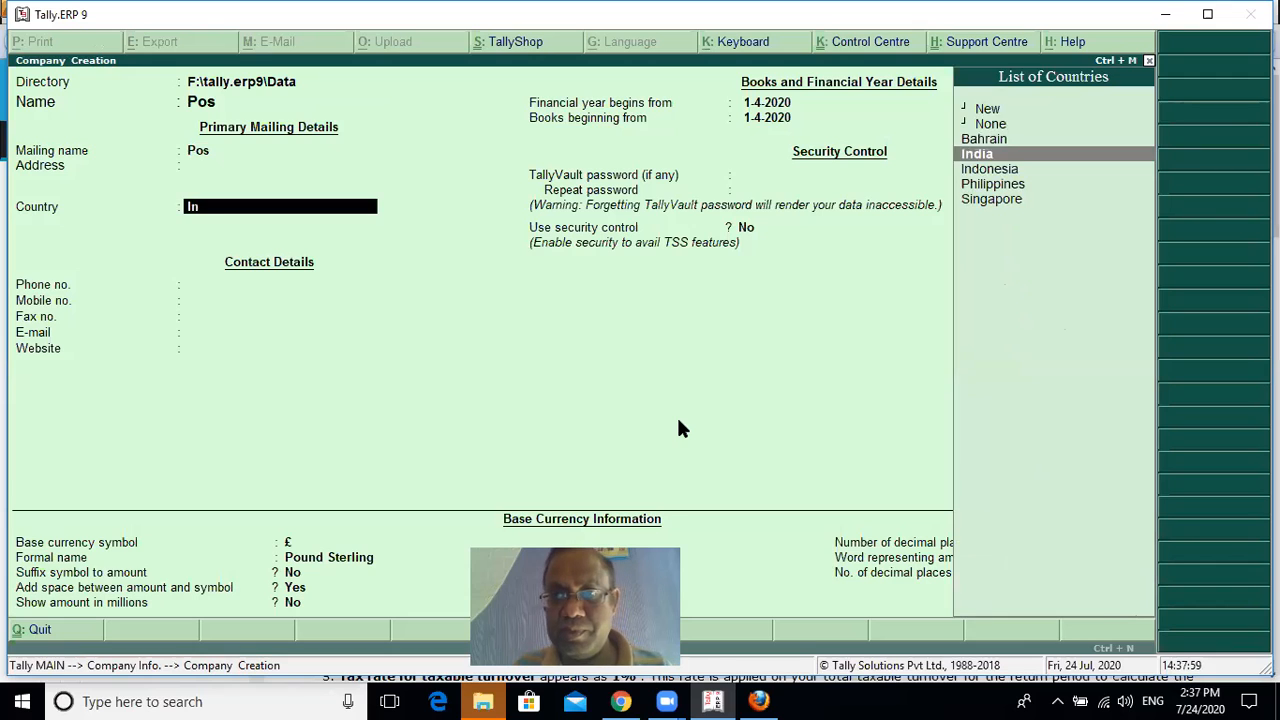
{"action": "key", "text": "Return"}
{"action": "type", "text": "Mad"}
{"action": "key", "text": "Return"}
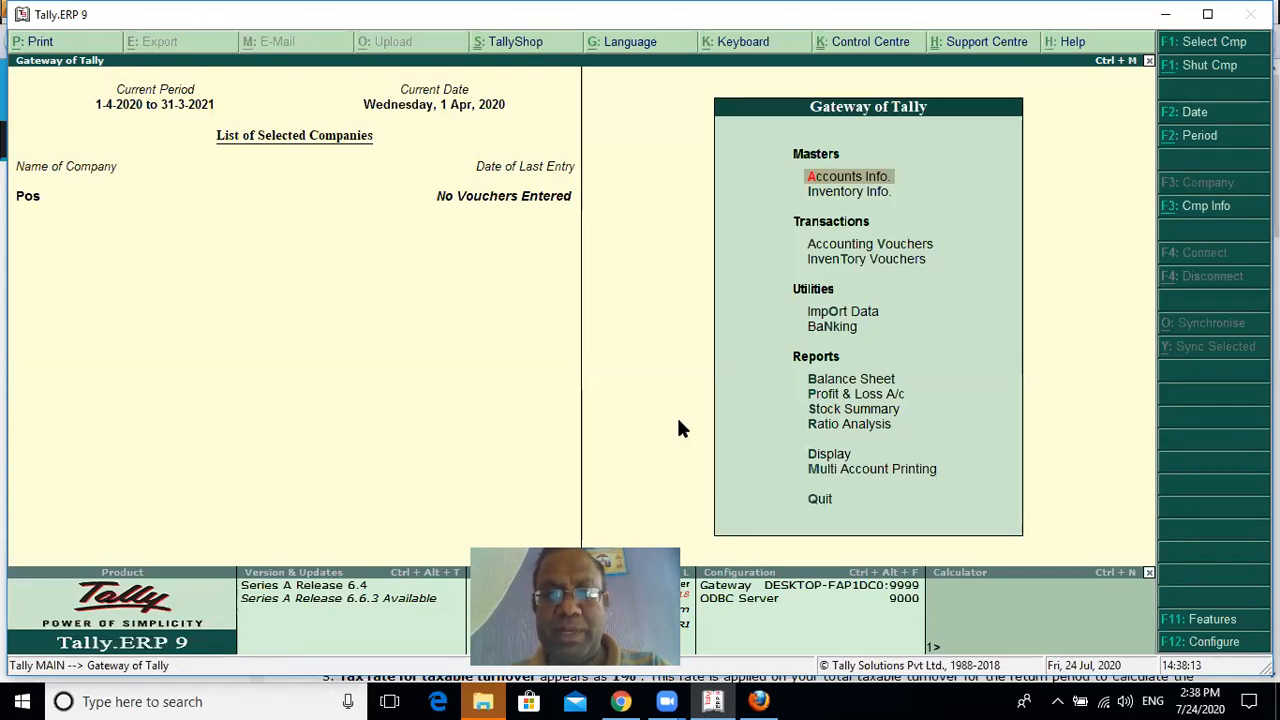
Start creating a new voucher type named Pos without an alias
{"action": "key", "text": "Return"}
{"action": "key", "text": "Down"}
{"action": "key", "text": "Down"}
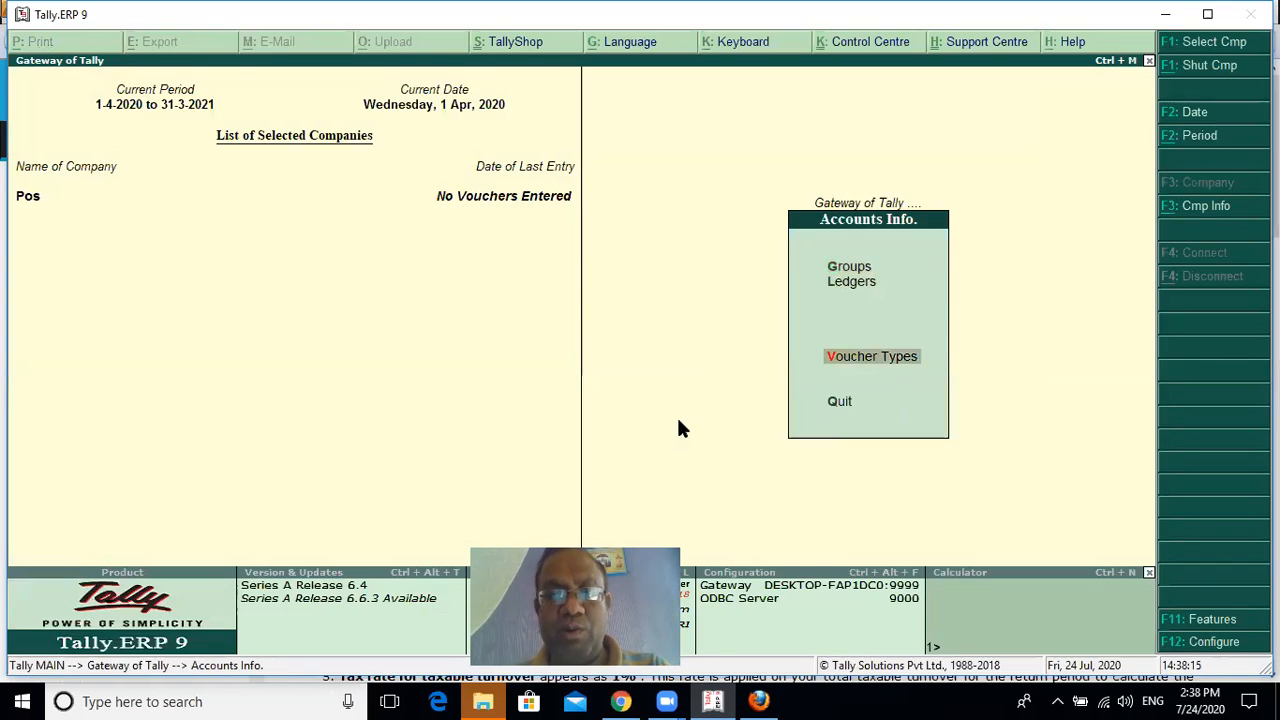
{"action": "key", "text": "Return"}
{"action": "key", "text": "Return"}
{"action": "type", "text": "Pos"}
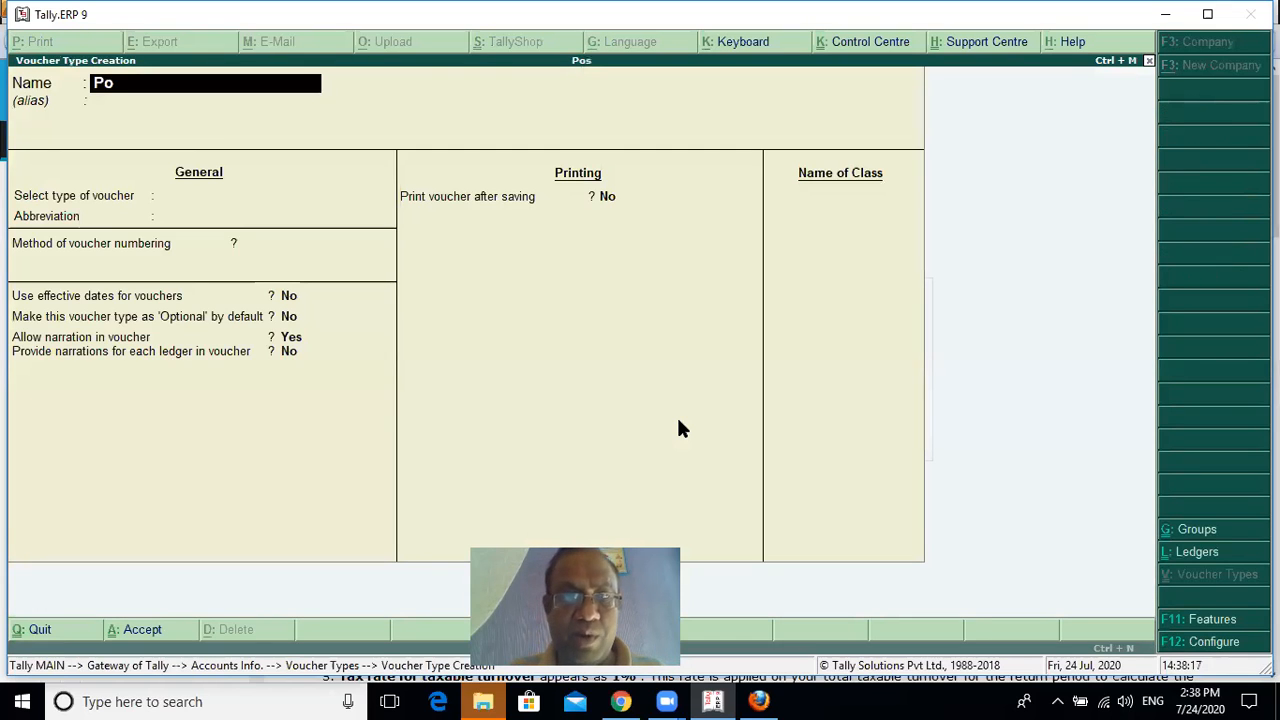
Base the voucher type on Sales with abbreviation Sale and Automatic numbering, keeping the other general options at their defaults
{"action": "key", "text": "Return"}
{"action": "key", "text": "Return"}
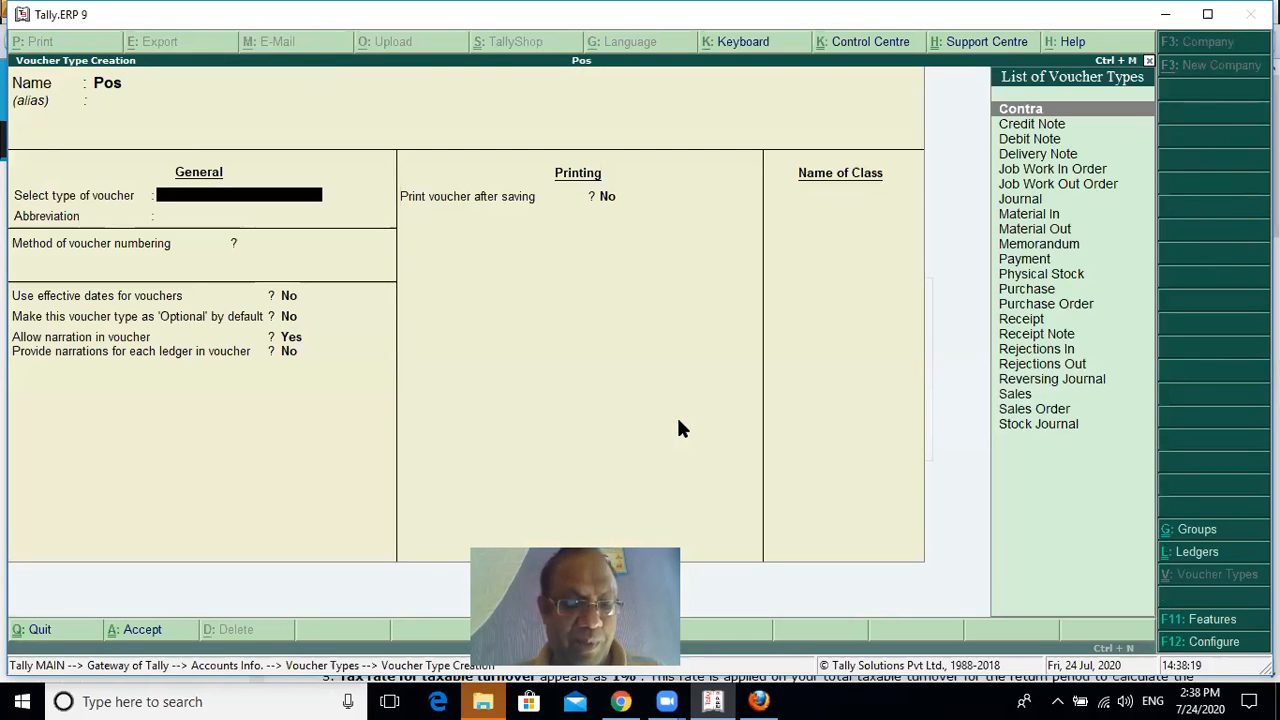
{"action": "type", "text": "Sa"}
{"action": "key", "text": "Return"}
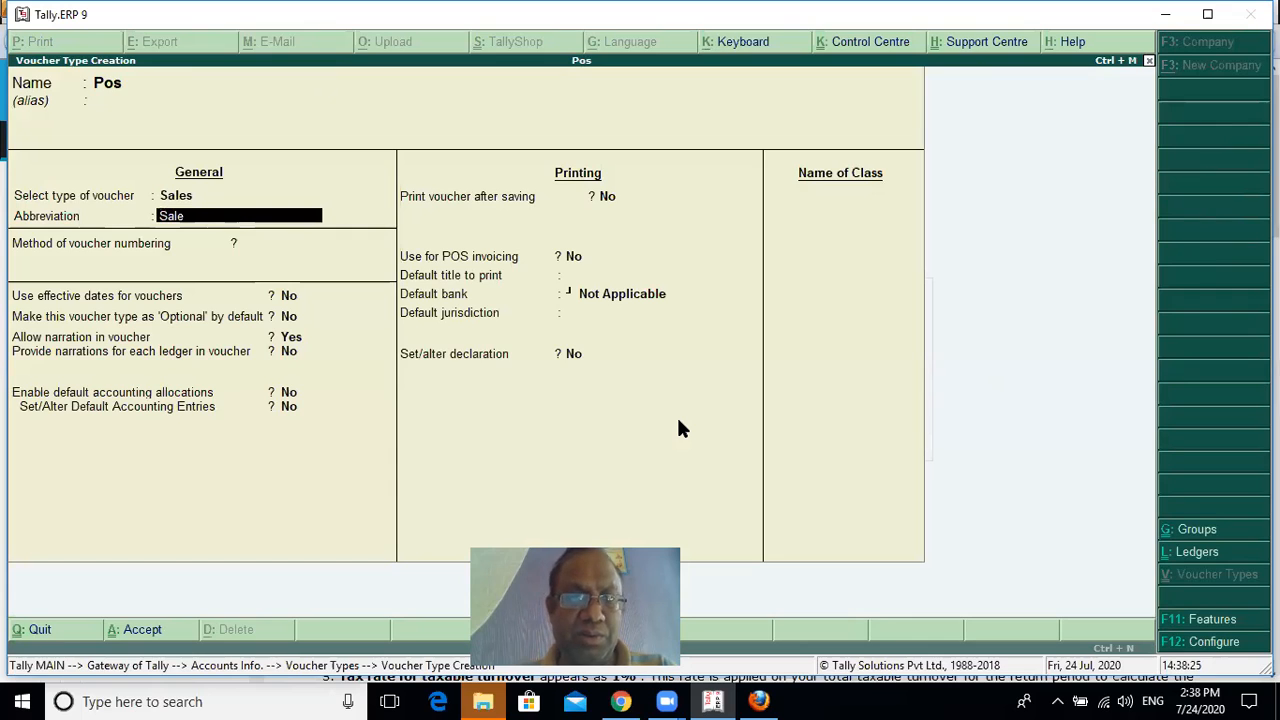
{"action": "key", "text": "Return"}
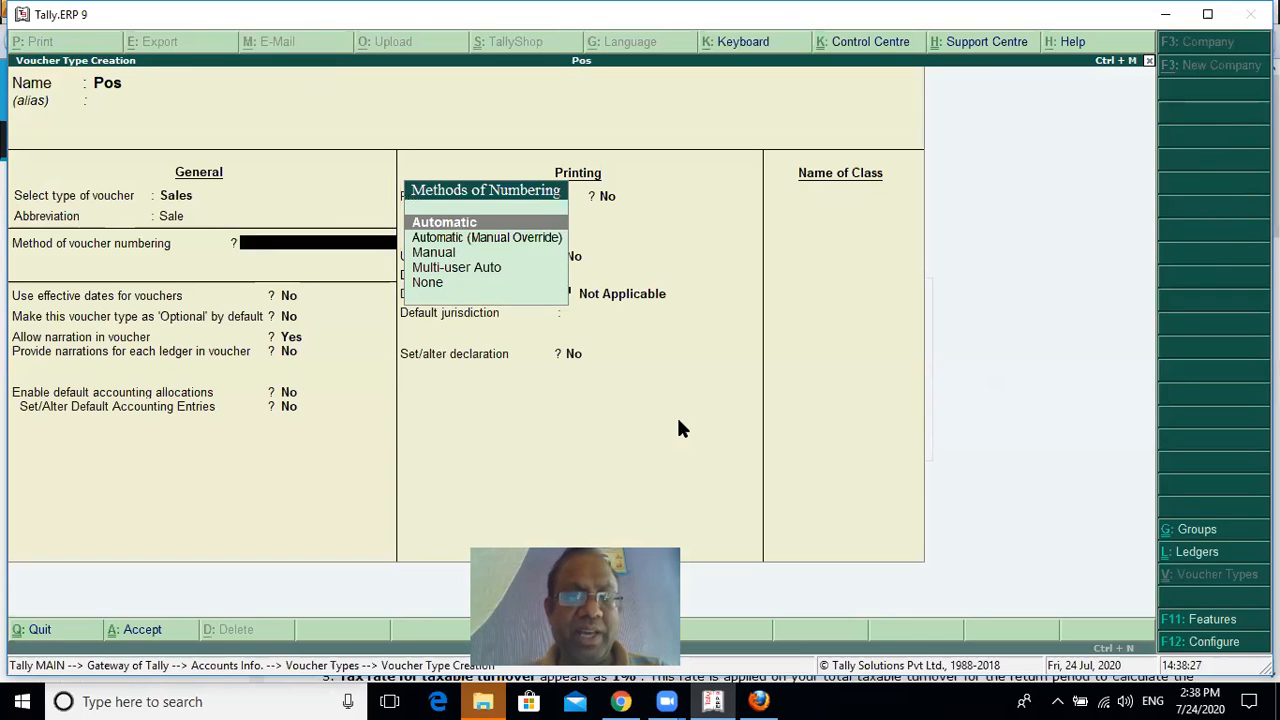
{"action": "key", "text": "Return"}
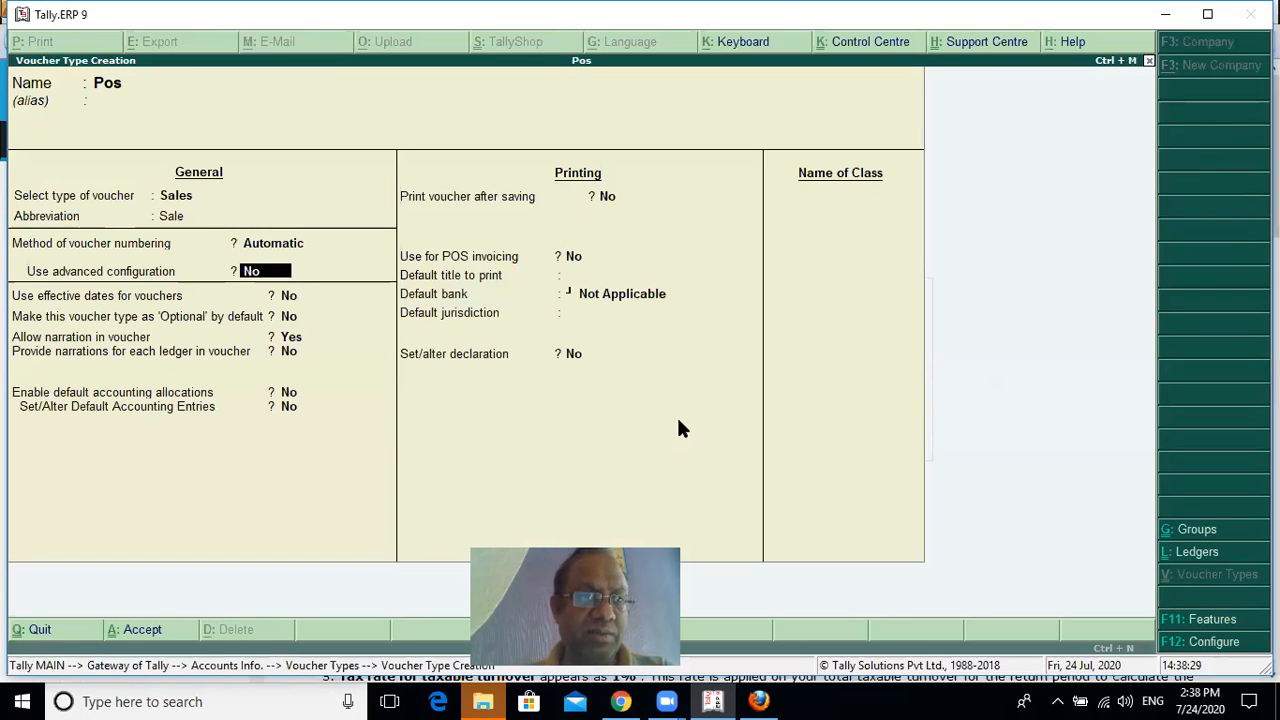
{"action": "key", "text": "Return"}
{"action": "key", "text": "Return"}
{"action": "key", "text": "Return"}
{"action": "key", "text": "Return"}
{"action": "key", "text": "Return"}
{"action": "key", "text": "Return"}
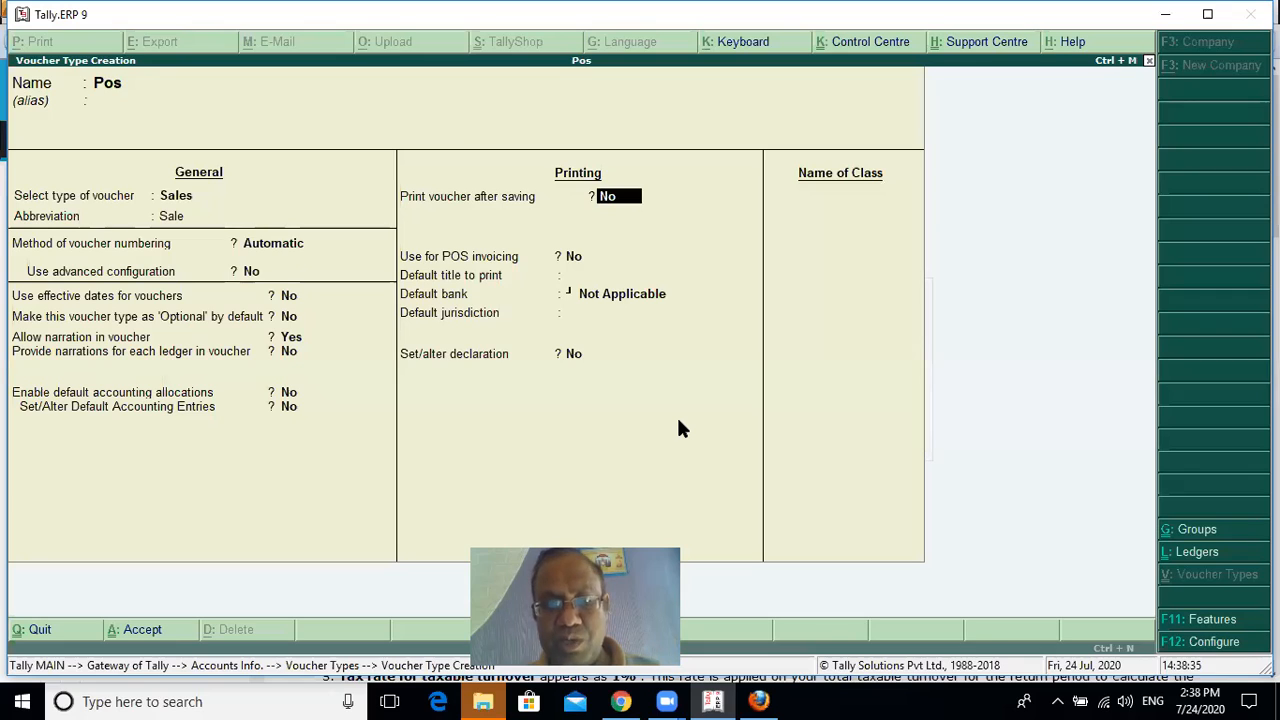
Enable printing the voucher after saving and its use for POS invoicing
{"action": "type", "text": "y"}
{"action": "key", "text": "Return"}
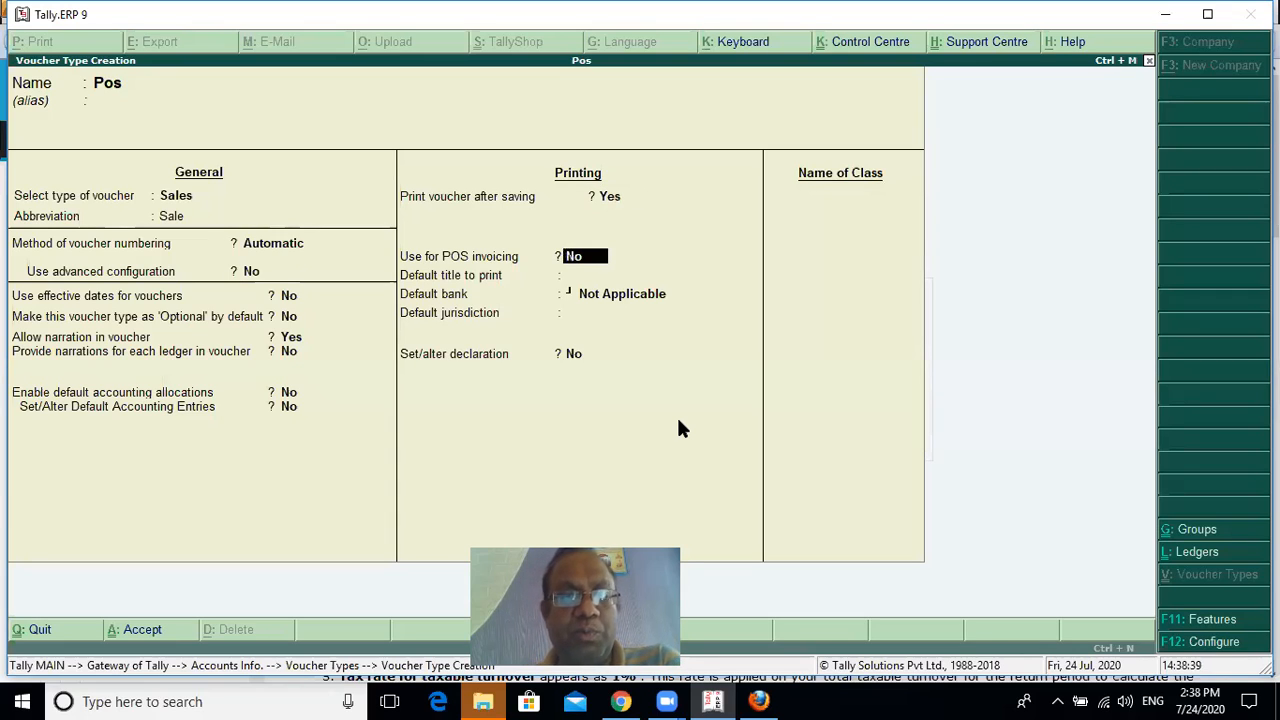
{"action": "type", "text": "y"}
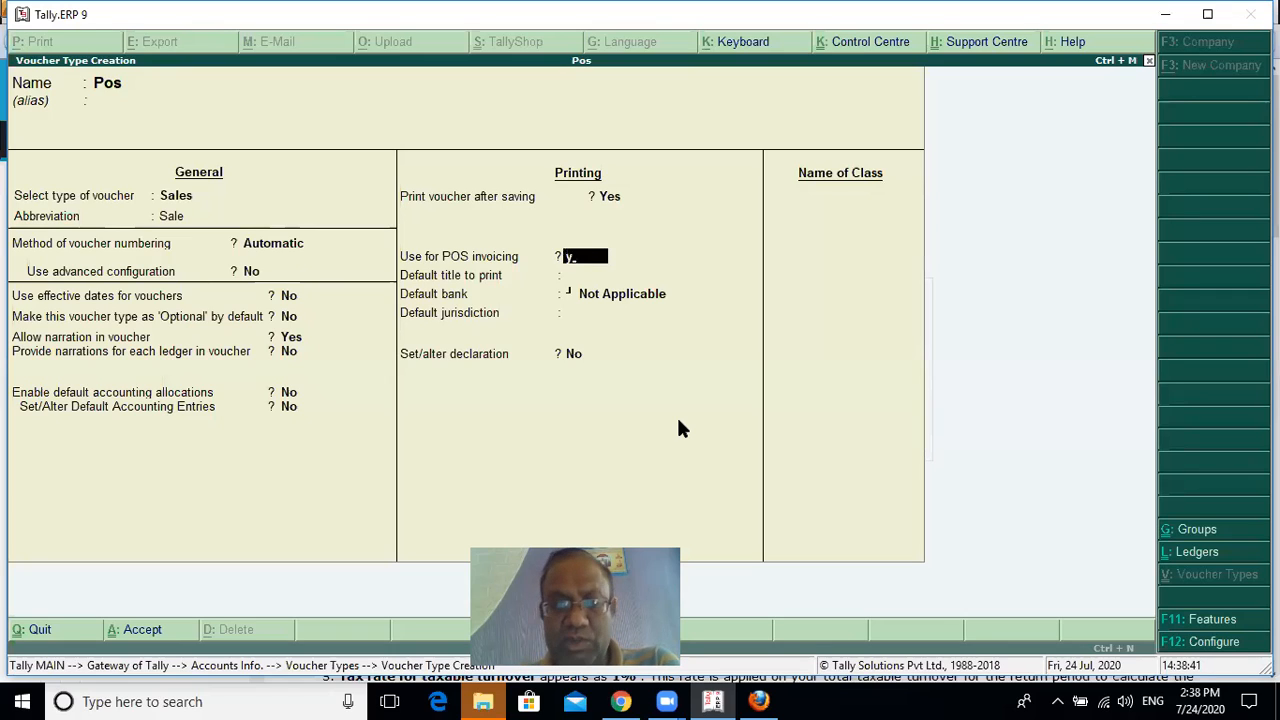
{"action": "key", "text": "Return"}
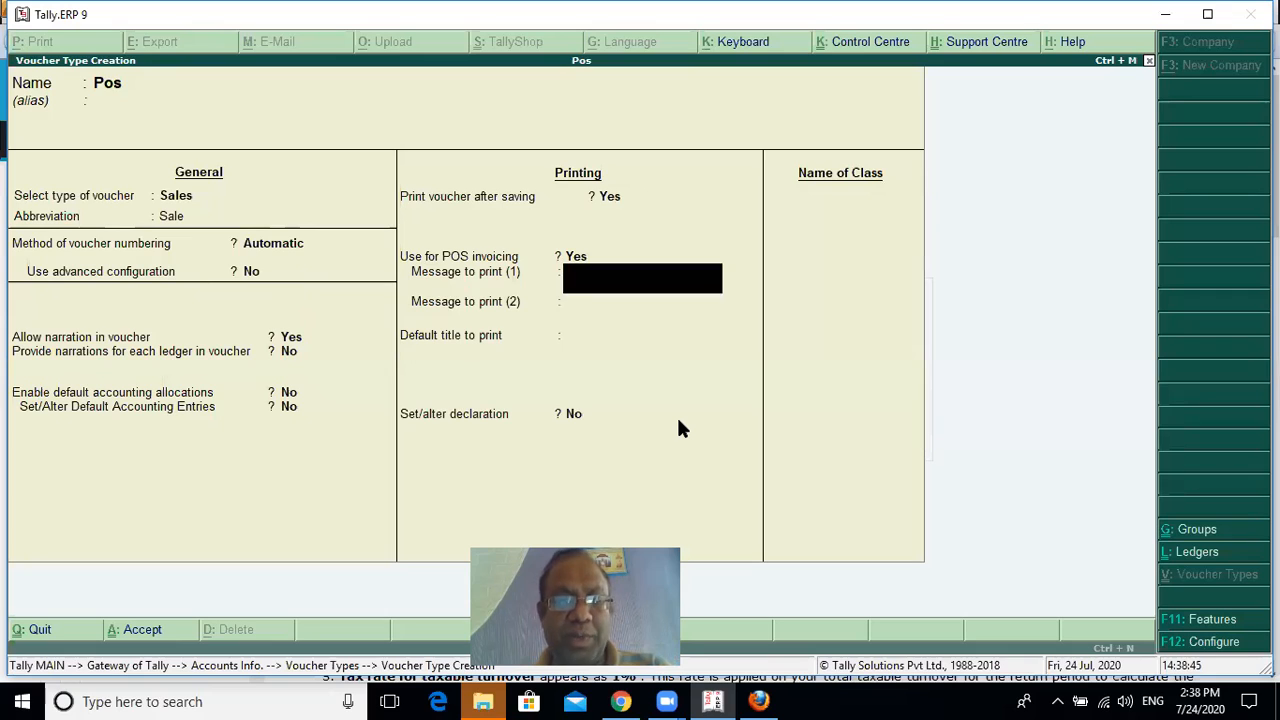
Set the first printed message to THANKYOU and the second to VISIT AGAIN
{"action": "type", "text": "t"}
{"action": "key", "text": "BackSpace"}
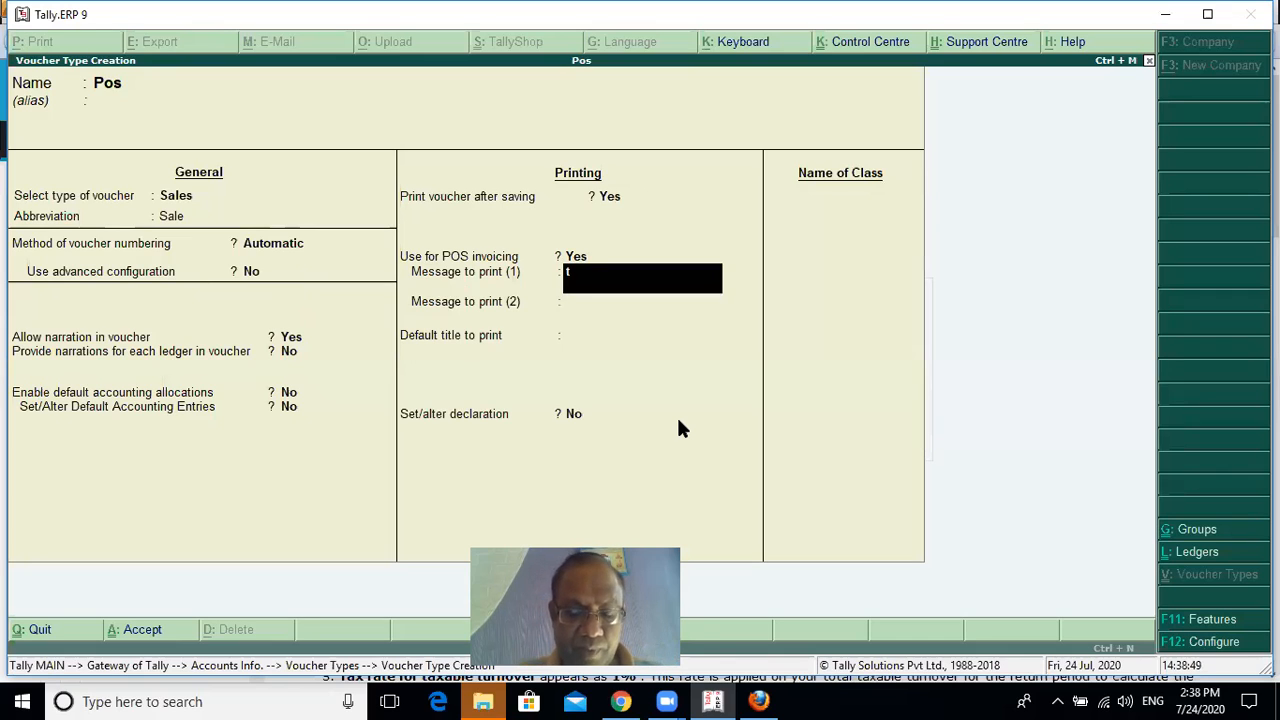
{"action": "type", "text": "THANKYOU"}
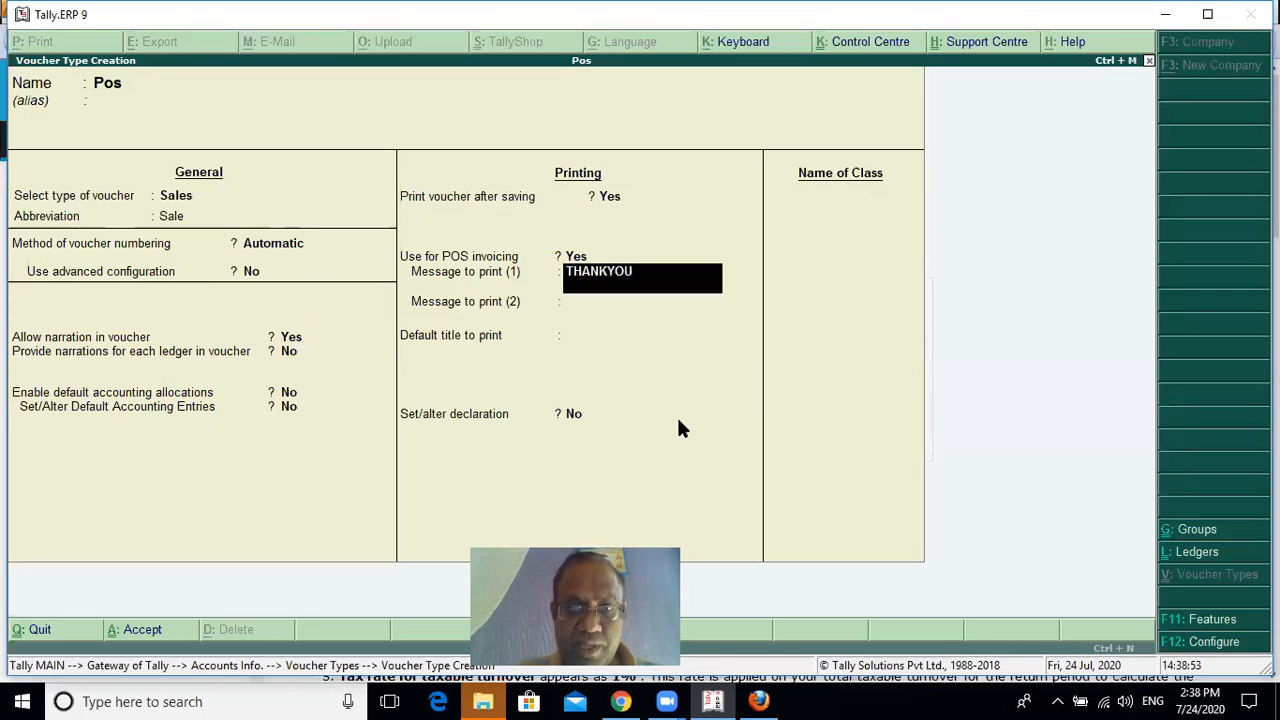
{"action": "key", "text": "Return"}
{"action": "type", "text": "VIS"}
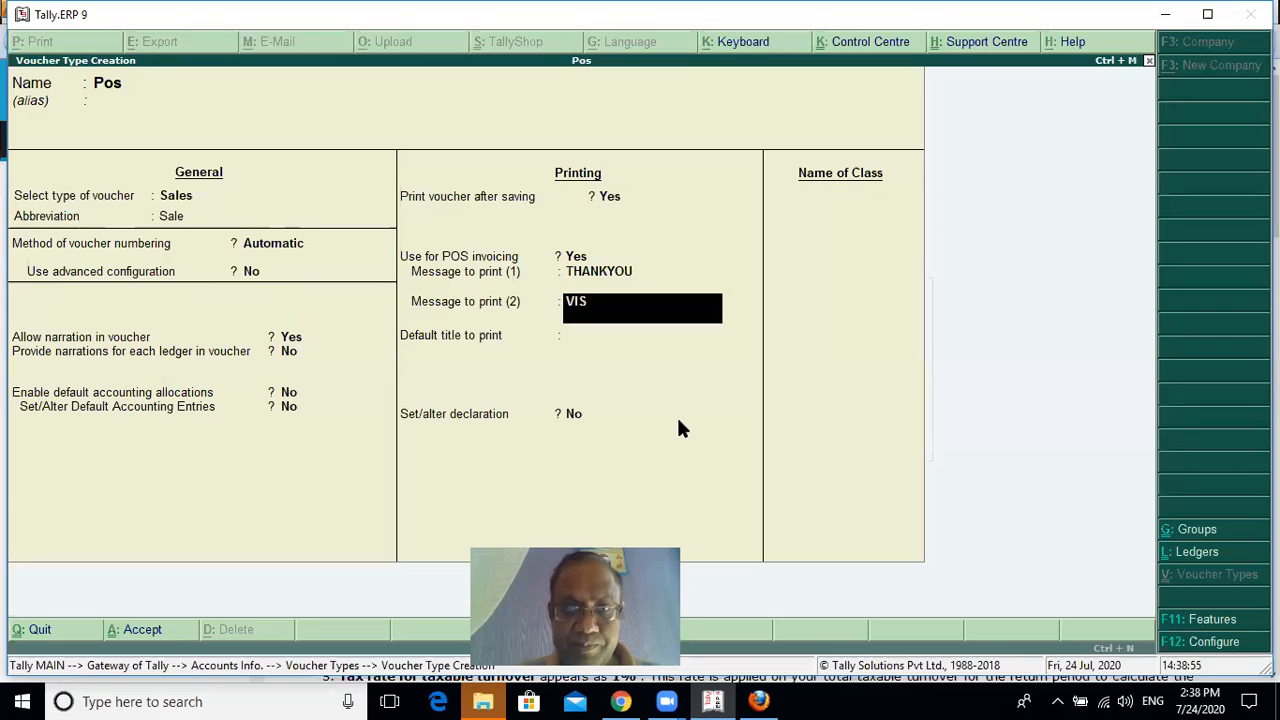
{"action": "type", "text": "IT AGAIN"}
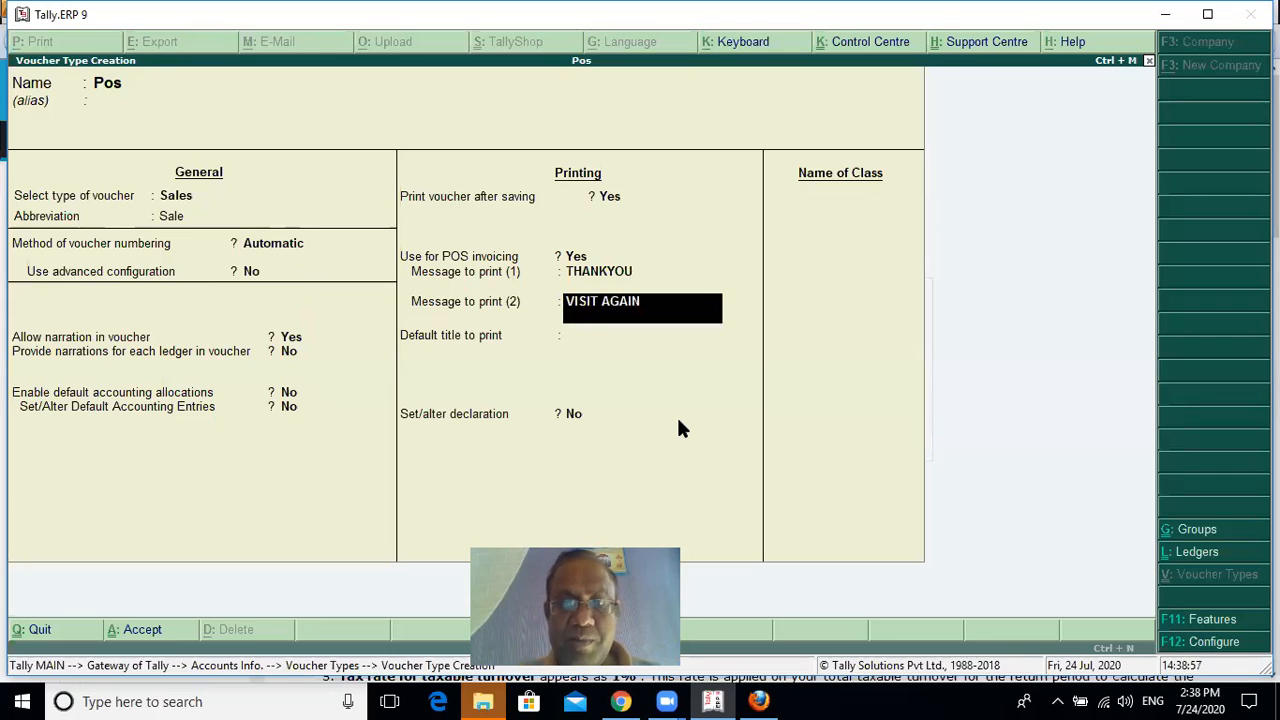
{"action": "key", "text": "Return"}
Set the default print title to CASH MEMO and enable the declaration with its standard text
{"action": "type", "text": "CASH MEMO"}
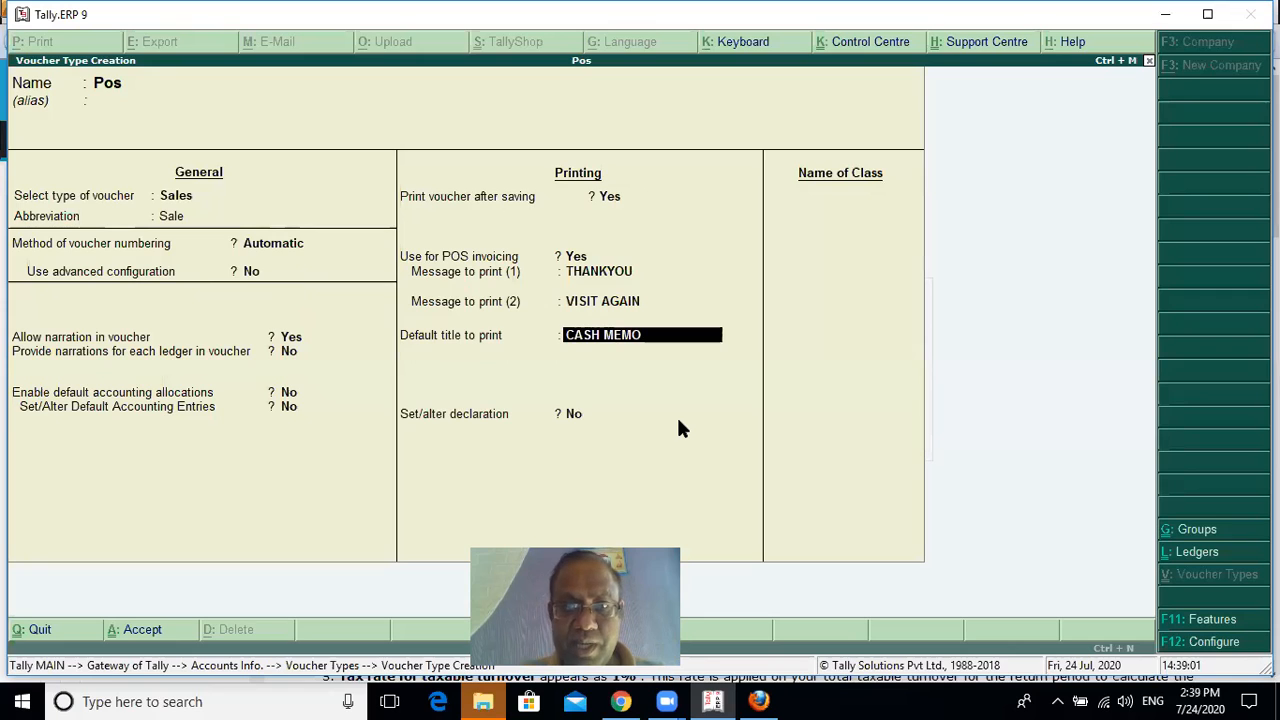
{"action": "key", "text": "Return"}
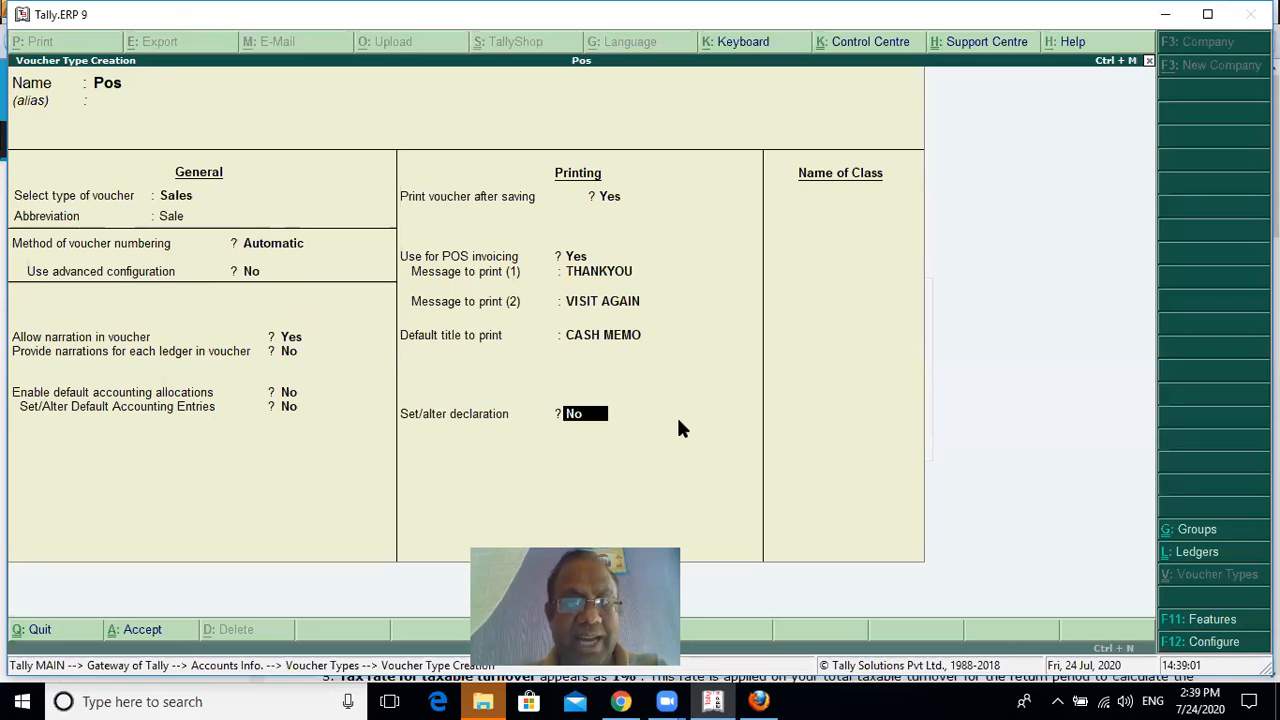
{"action": "type", "text": "y"}
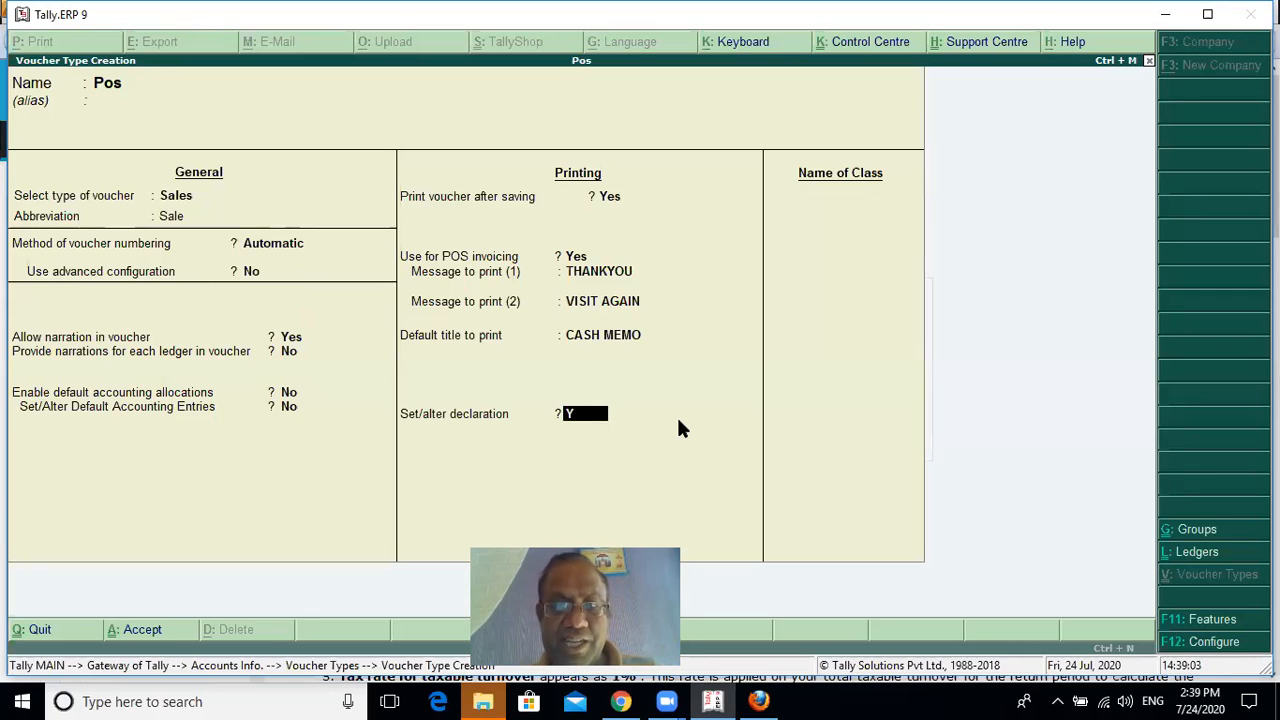
{"action": "key", "text": "Return"}
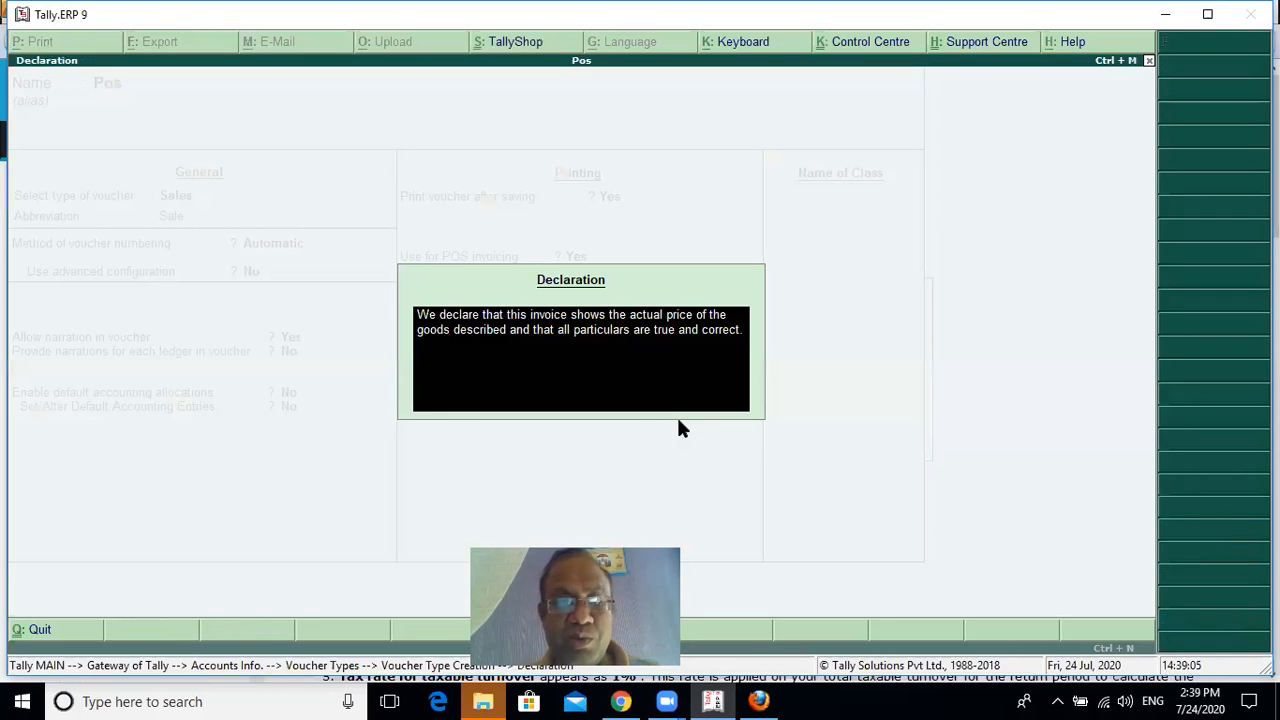
{"action": "key", "text": "Return"}
Add a voucher class named Pos and keep gift vouchers enabled for its POS invoices
{"action": "type", "text": "Pos"}
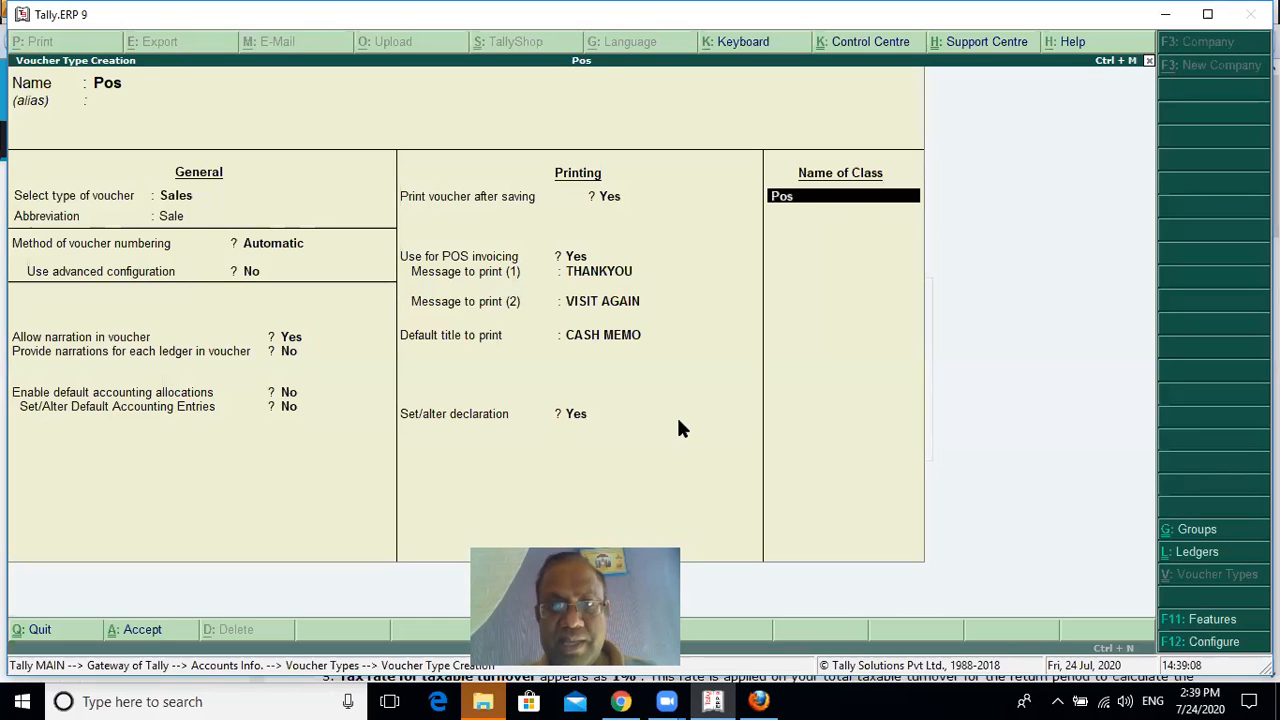
{"action": "key", "text": "Return"}
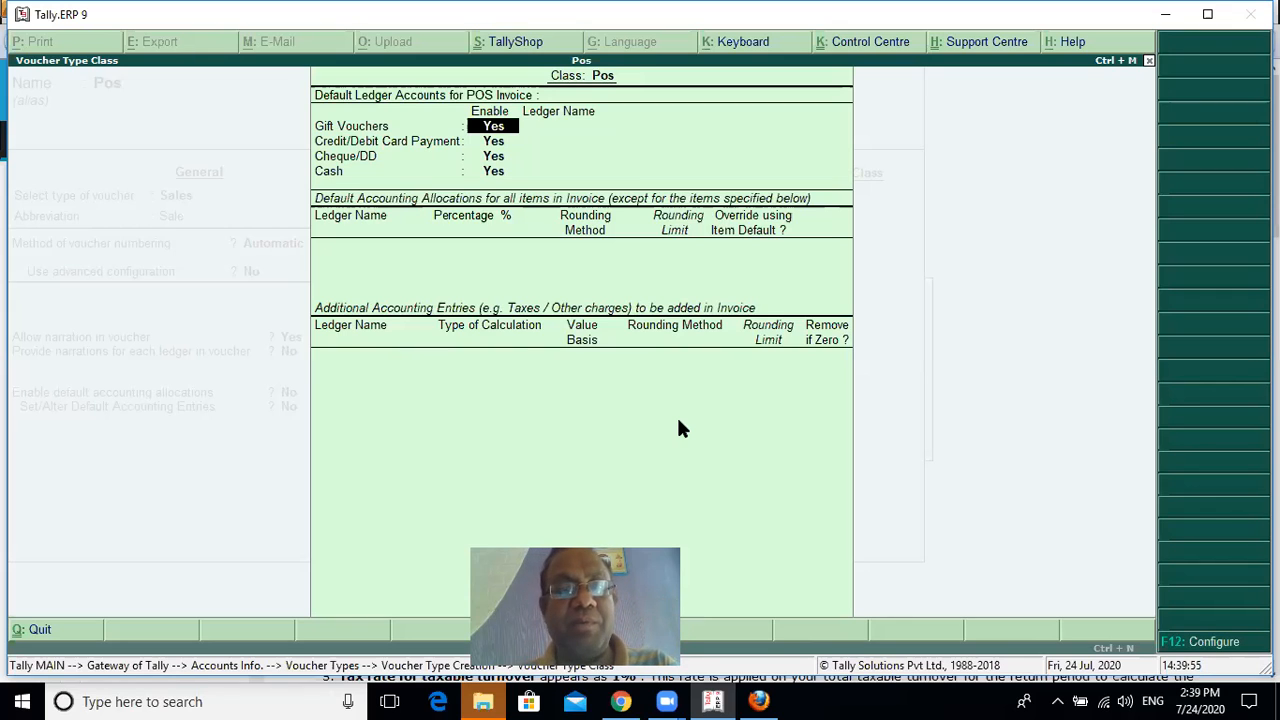
{"action": "key", "text": "Return"}
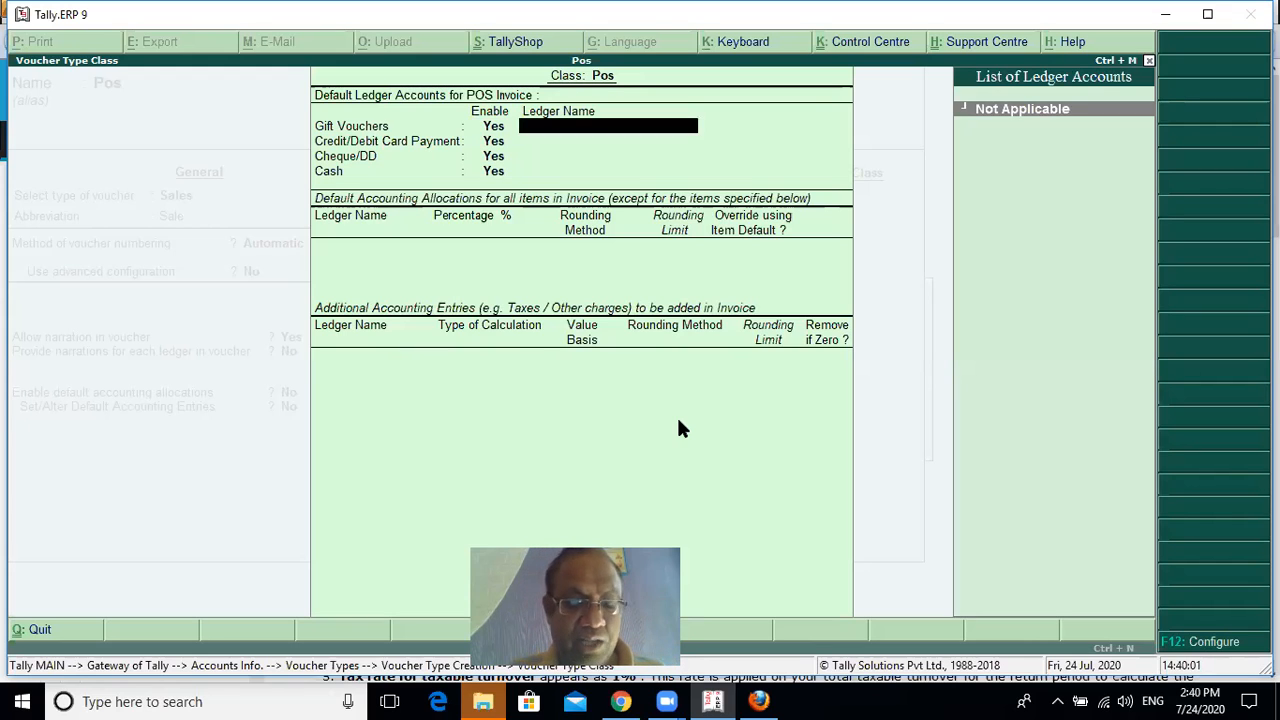
Start a new ledger named Gift Vouchers, without an alias, for the class's gift voucher payments
{"action": "key", "text": "alt+c"}
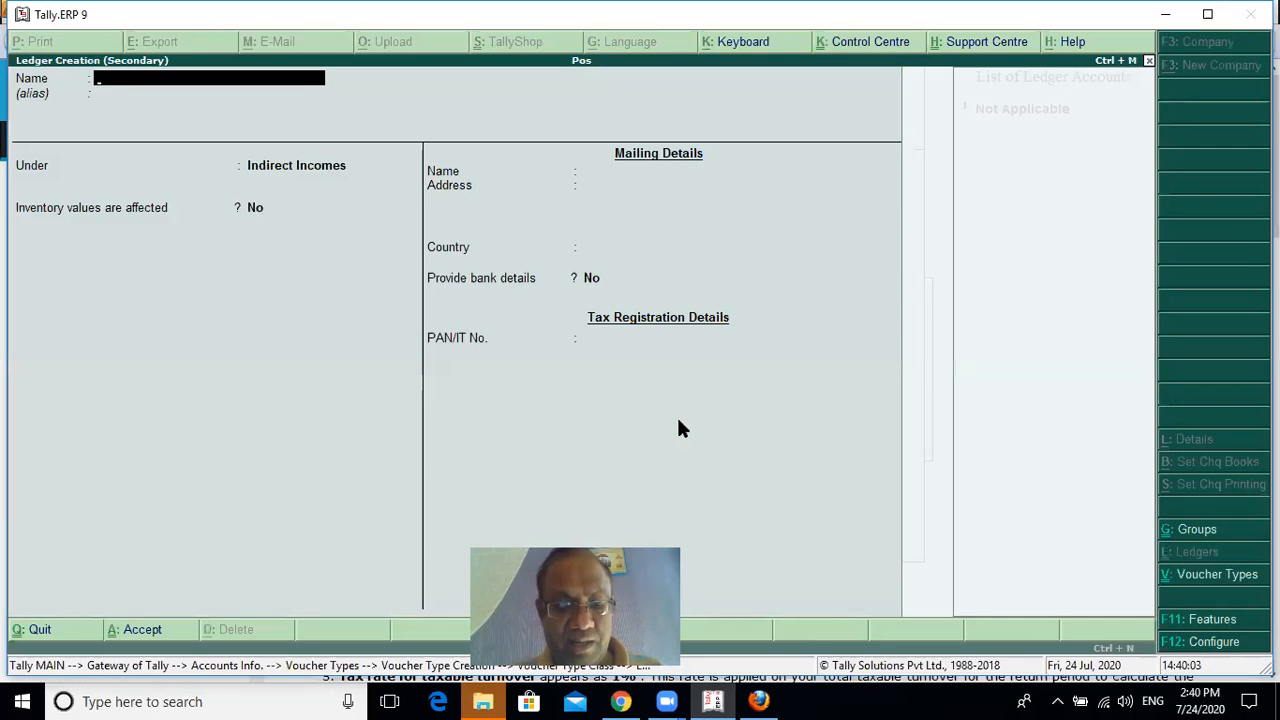
{"action": "type", "text": "Gig"}
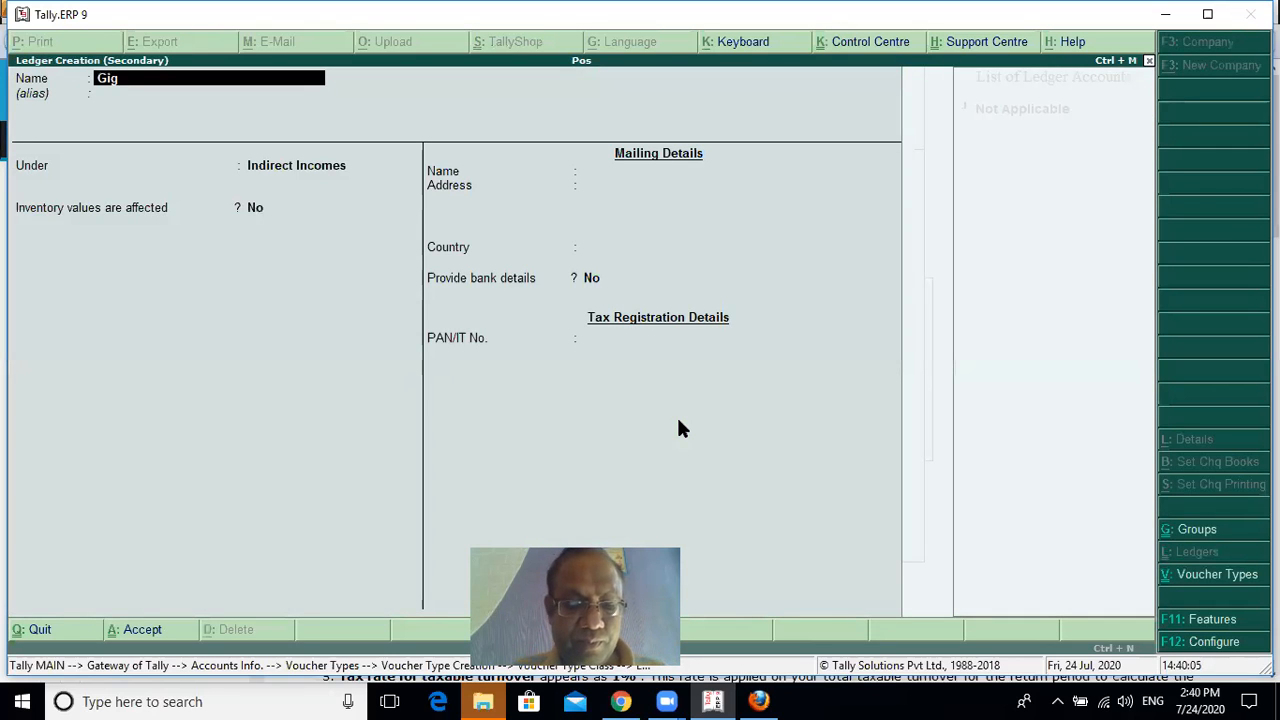
{"action": "type", "text": "t"}
{"action": "key", "text": "BackSpace"}
{"action": "key", "text": "BackSpace"}
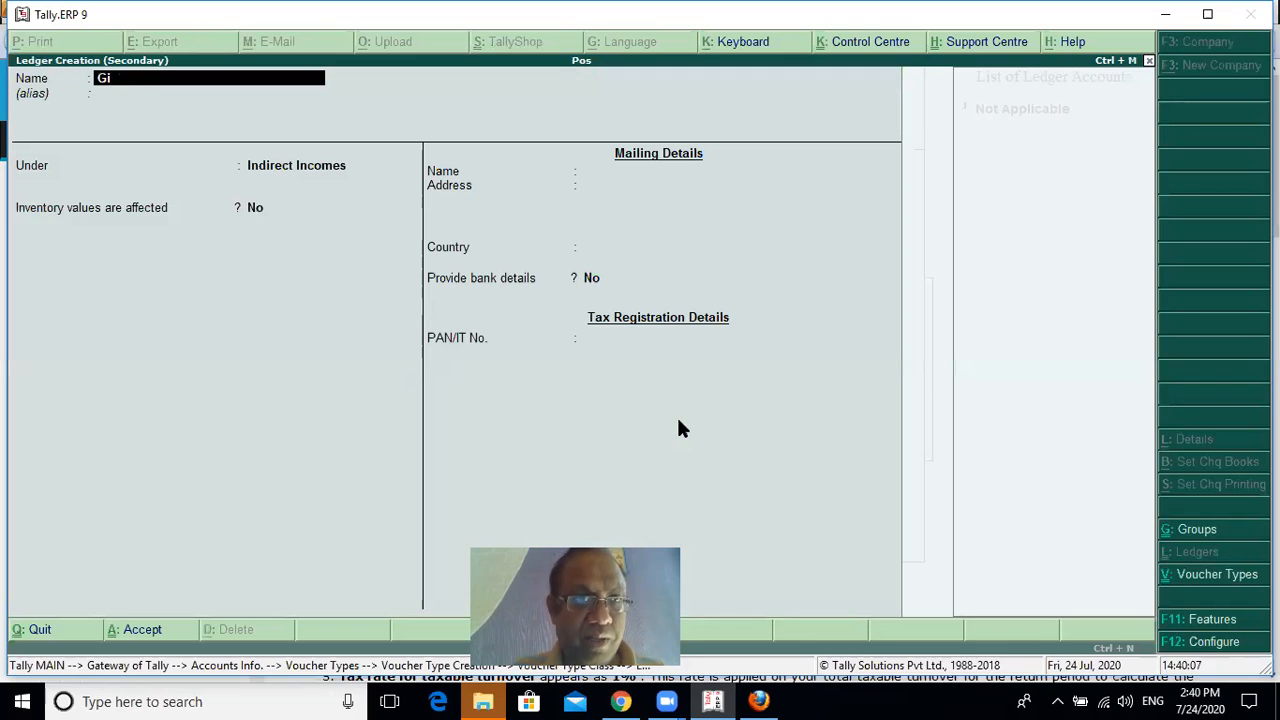
{"action": "type", "text": "ft Vouch"}
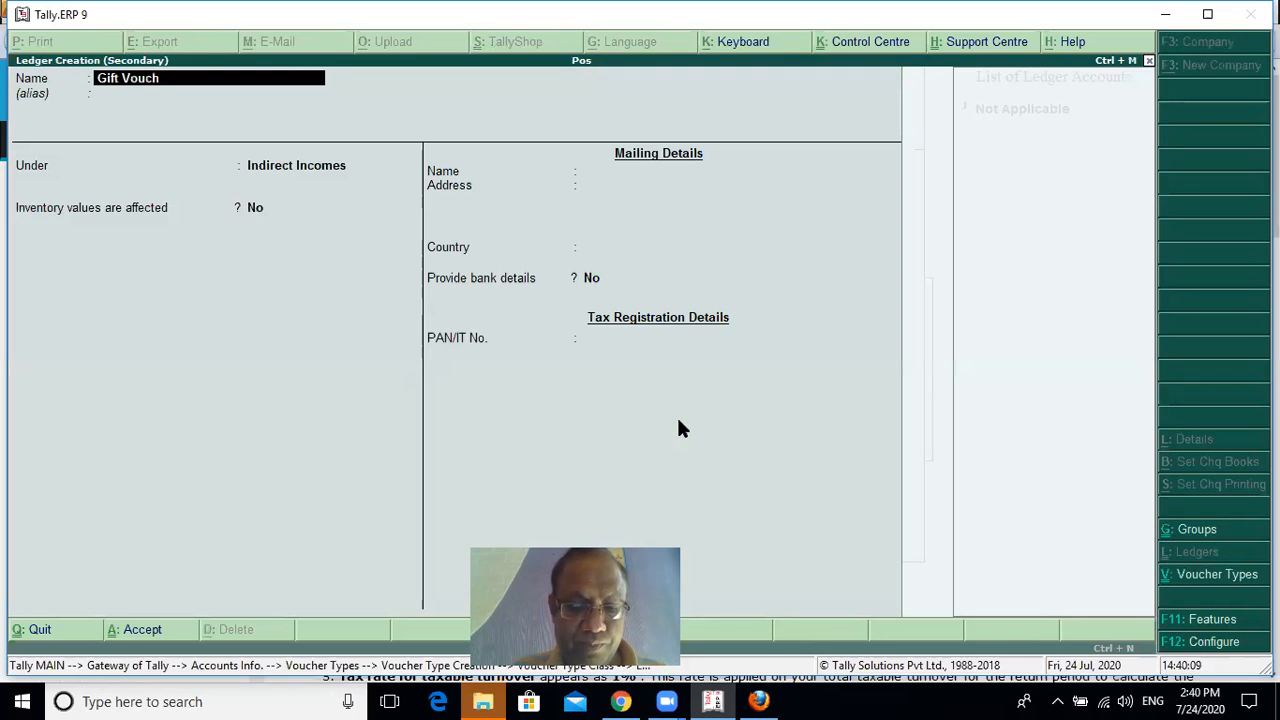
{"action": "type", "text": "ers"}
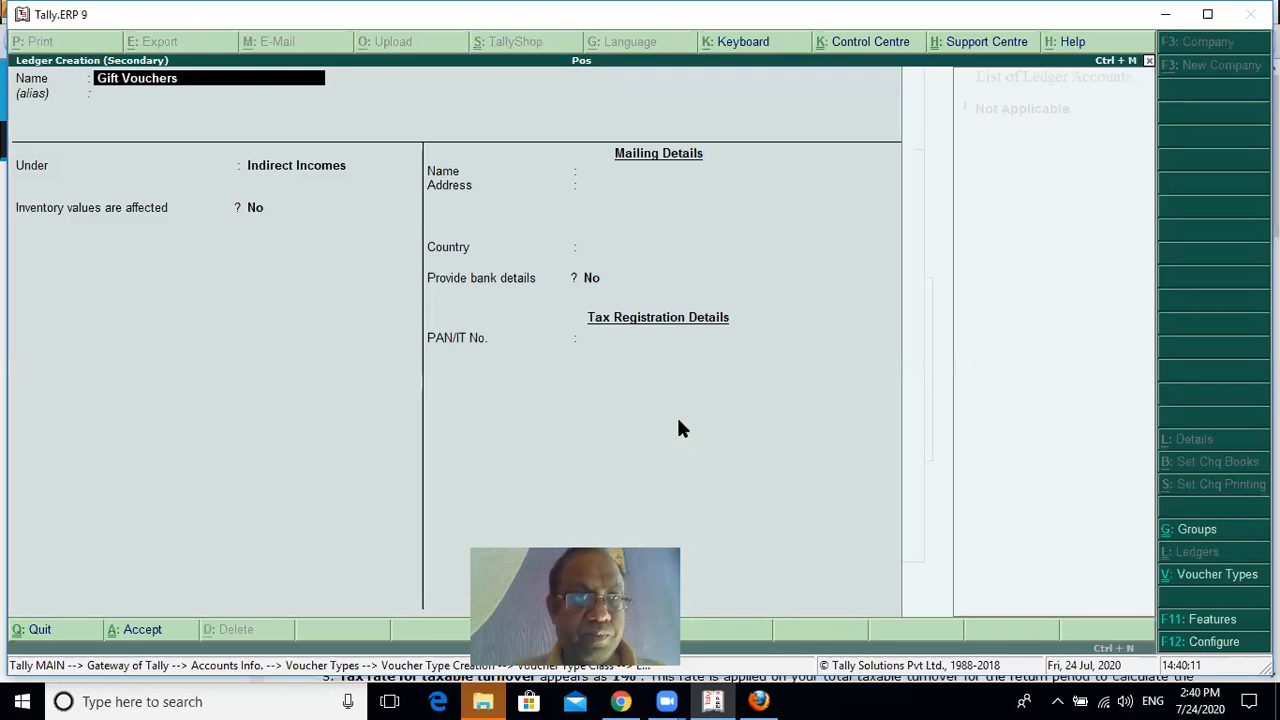
{"action": "key", "text": "Return"}
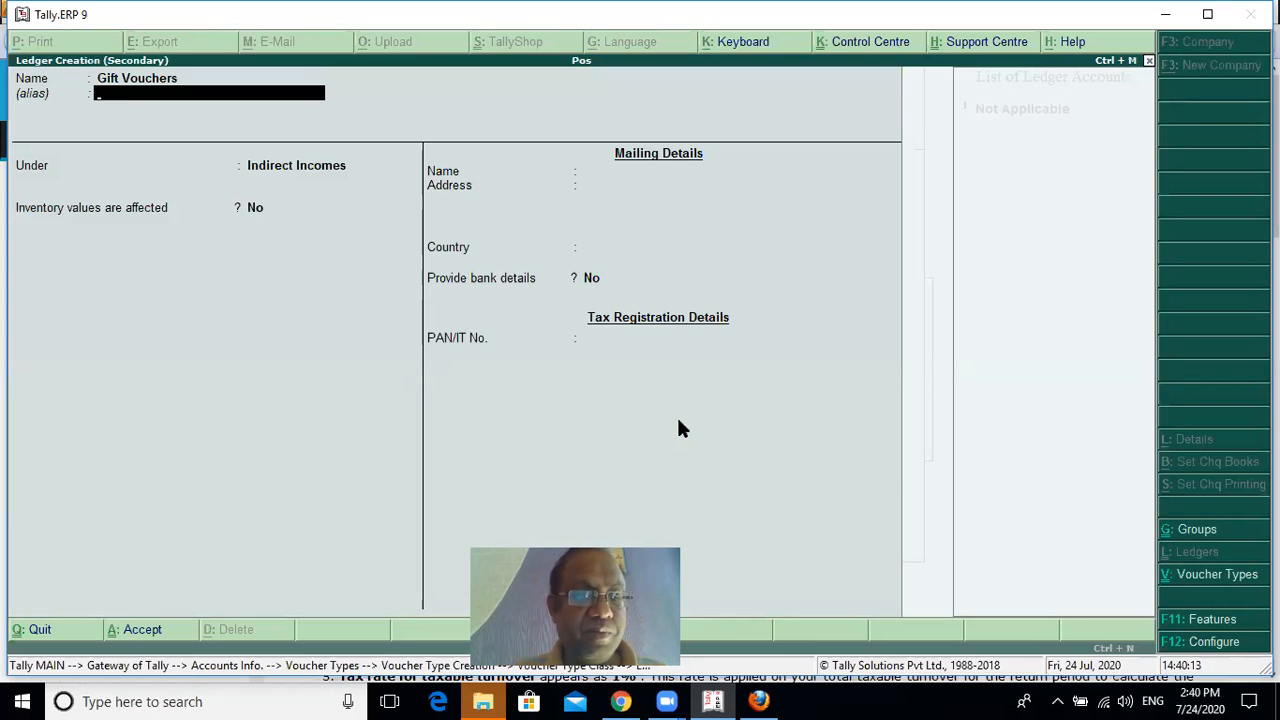
{"action": "key", "text": "Return"}
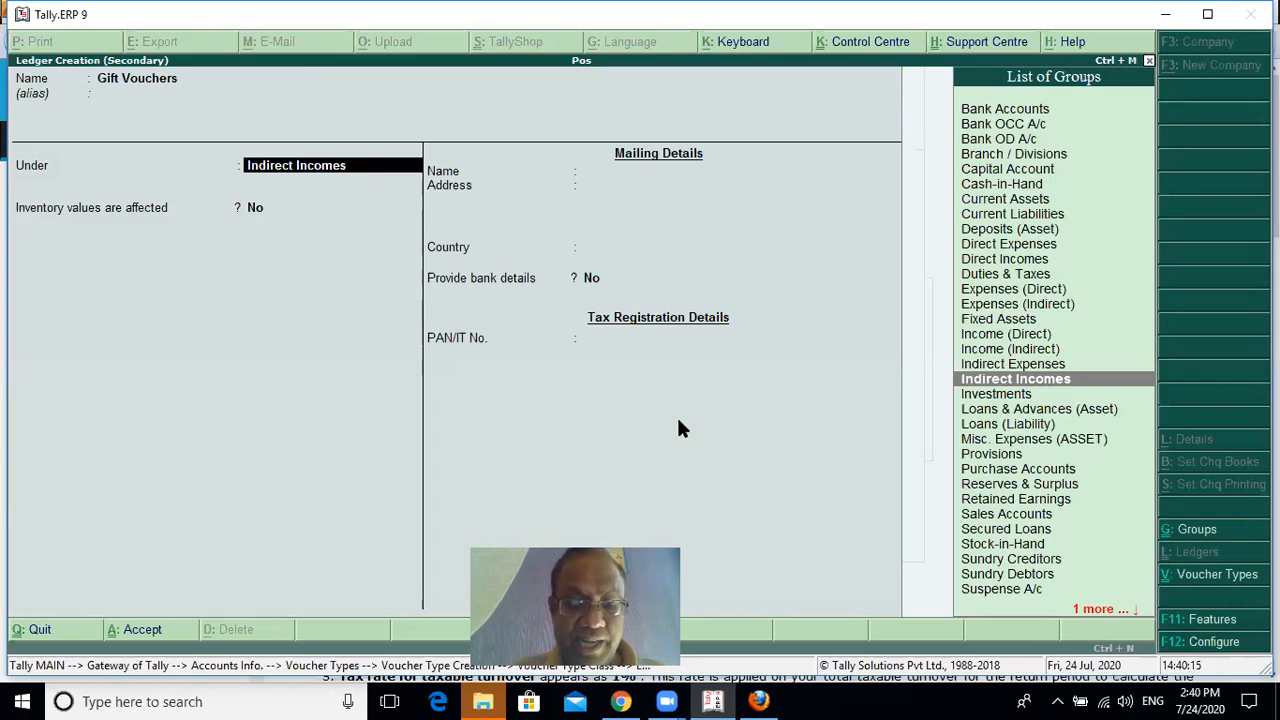
Group the Gift Vouchers ledger under Sundry Debtors, disable bill-by-bill balances, and save it
{"action": "type", "text": "Sun"}
{"action": "key", "text": "Down"}
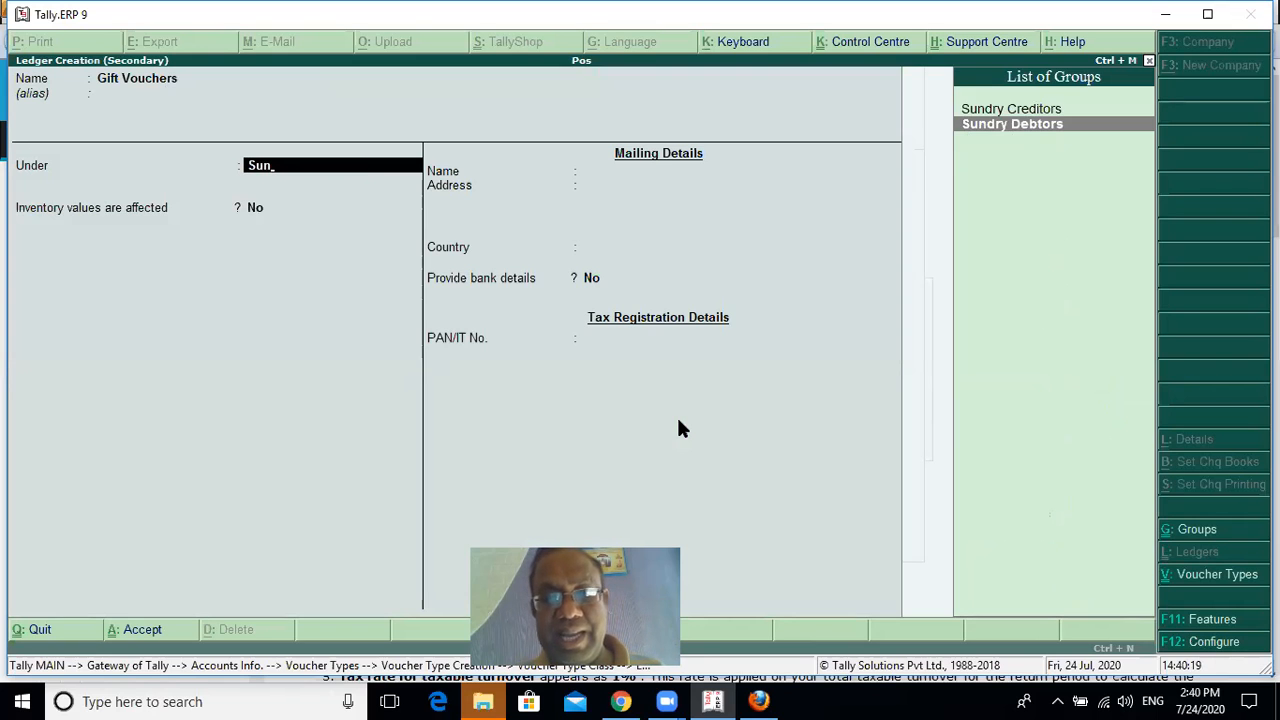
{"action": "key", "text": "Return"}
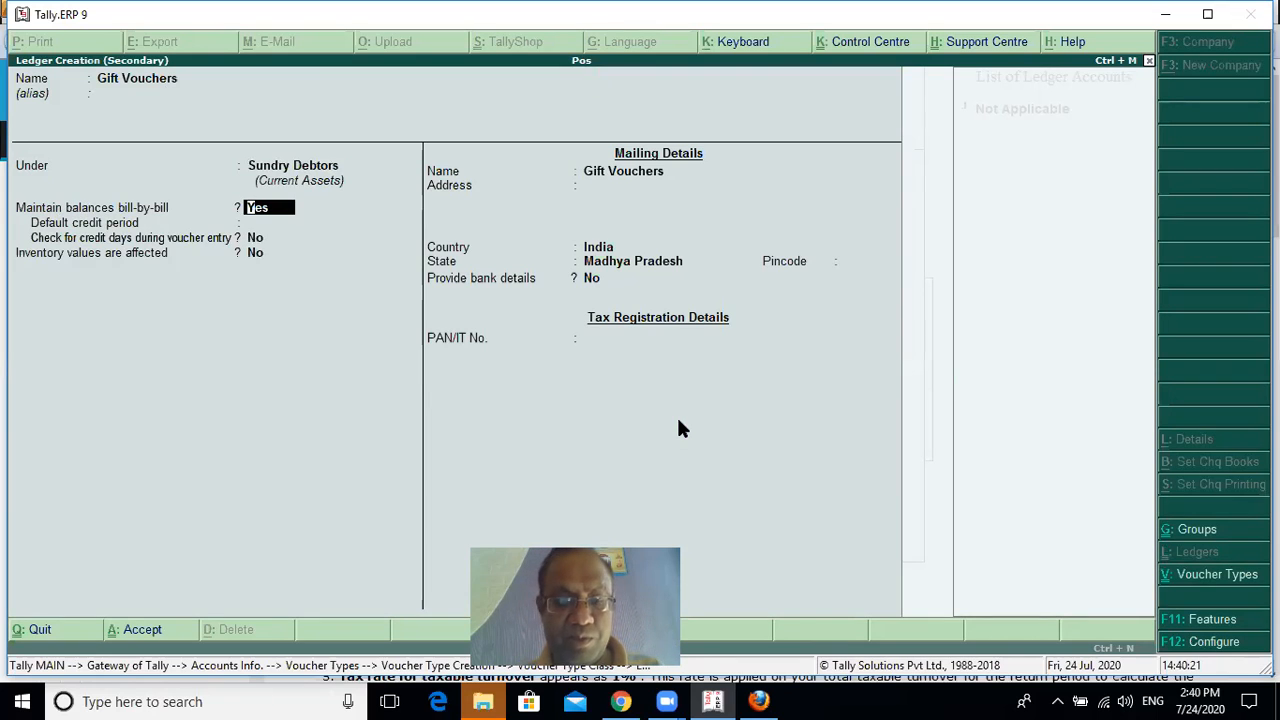
{"action": "key", "text": "n"}
{"action": "key", "text": "ctrl+a"}
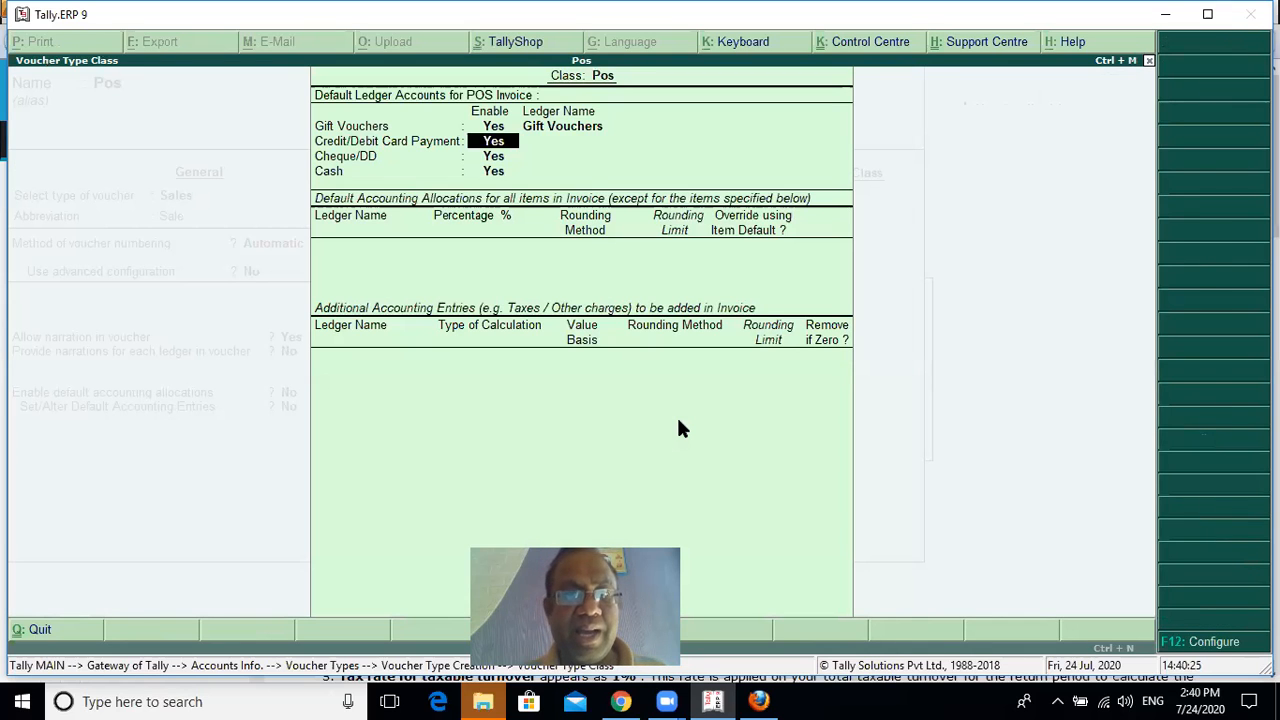
Create a ledger named Hdfc under Bank Accounts for credit/debit card payments
{"action": "key", "text": "Return"}
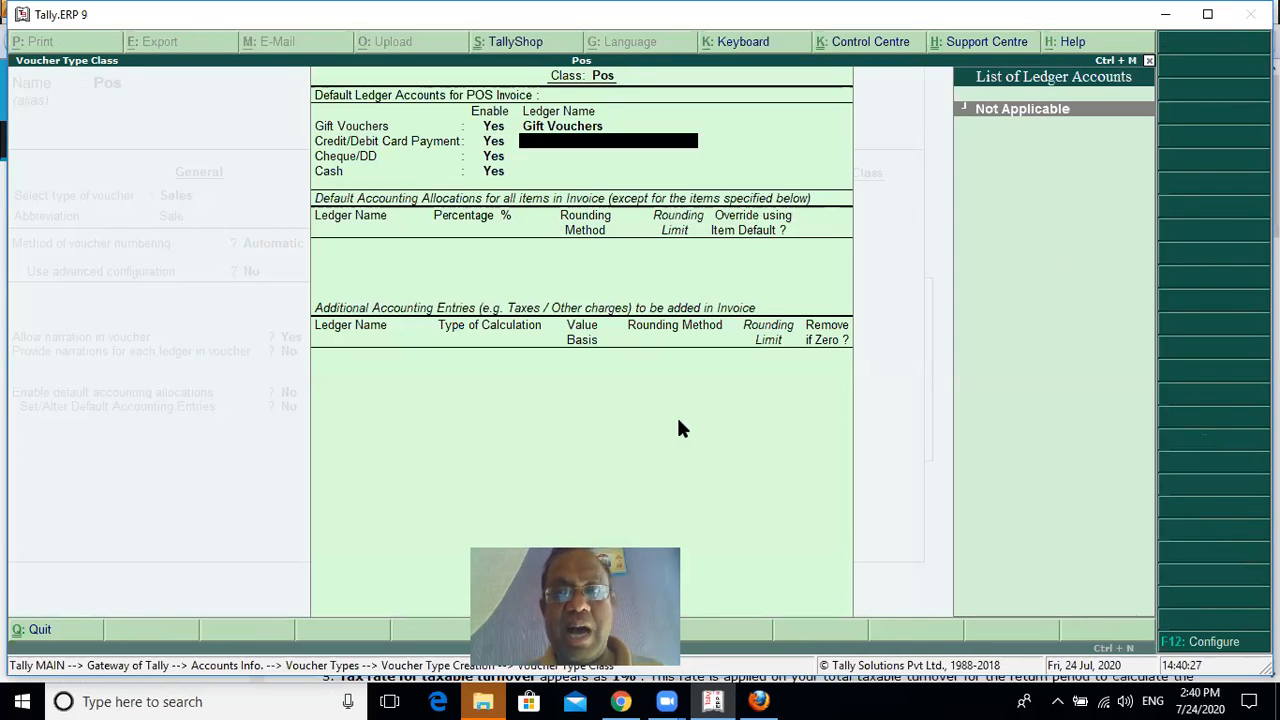
{"action": "key", "text": "alt+c"}
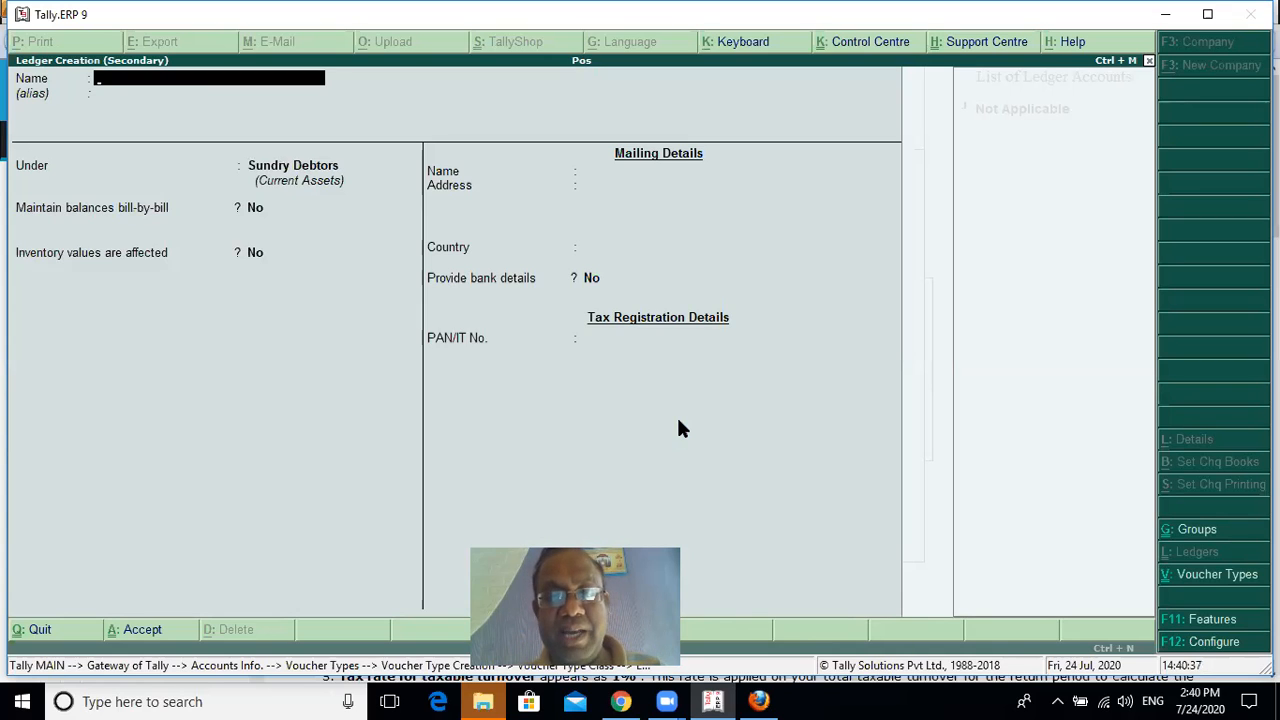
{"action": "type", "text": "Hdfc"}
{"action": "key", "text": "Return"}
{"action": "key", "text": "Return"}
{"action": "type", "text": "ba"}
{"action": "key", "text": "Return"}
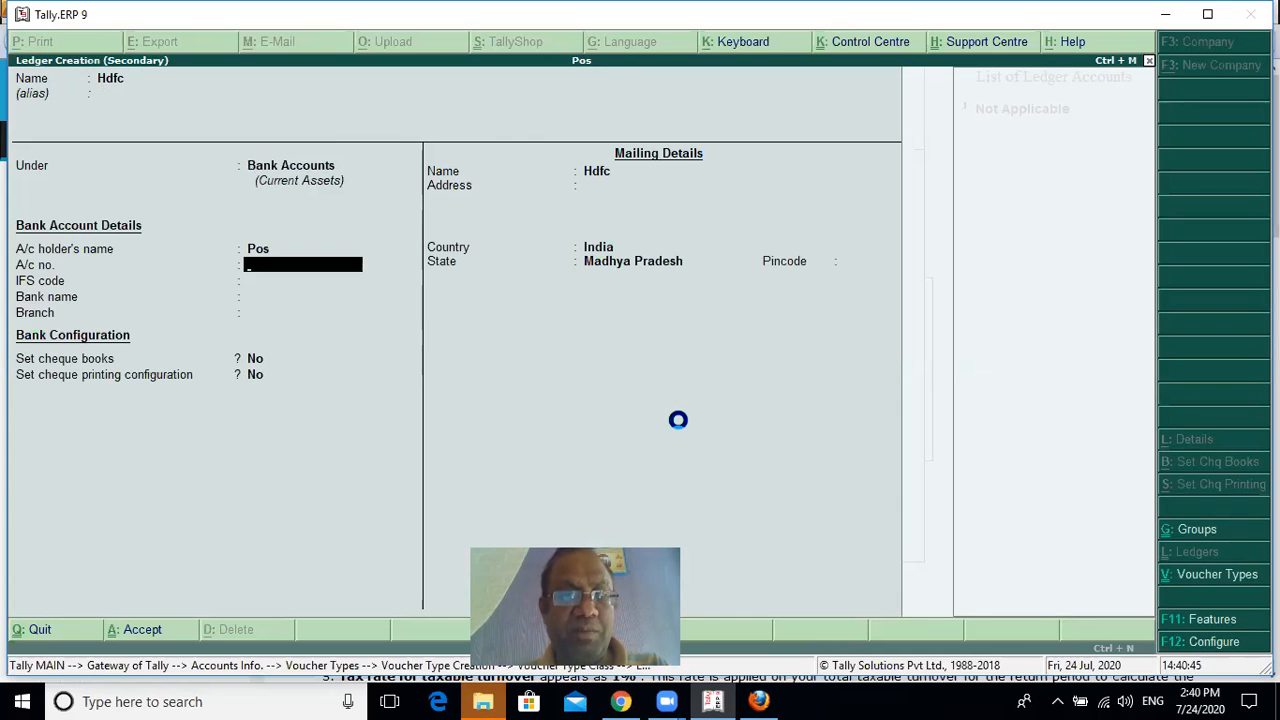
{"action": "key", "text": "ctrl+a"}
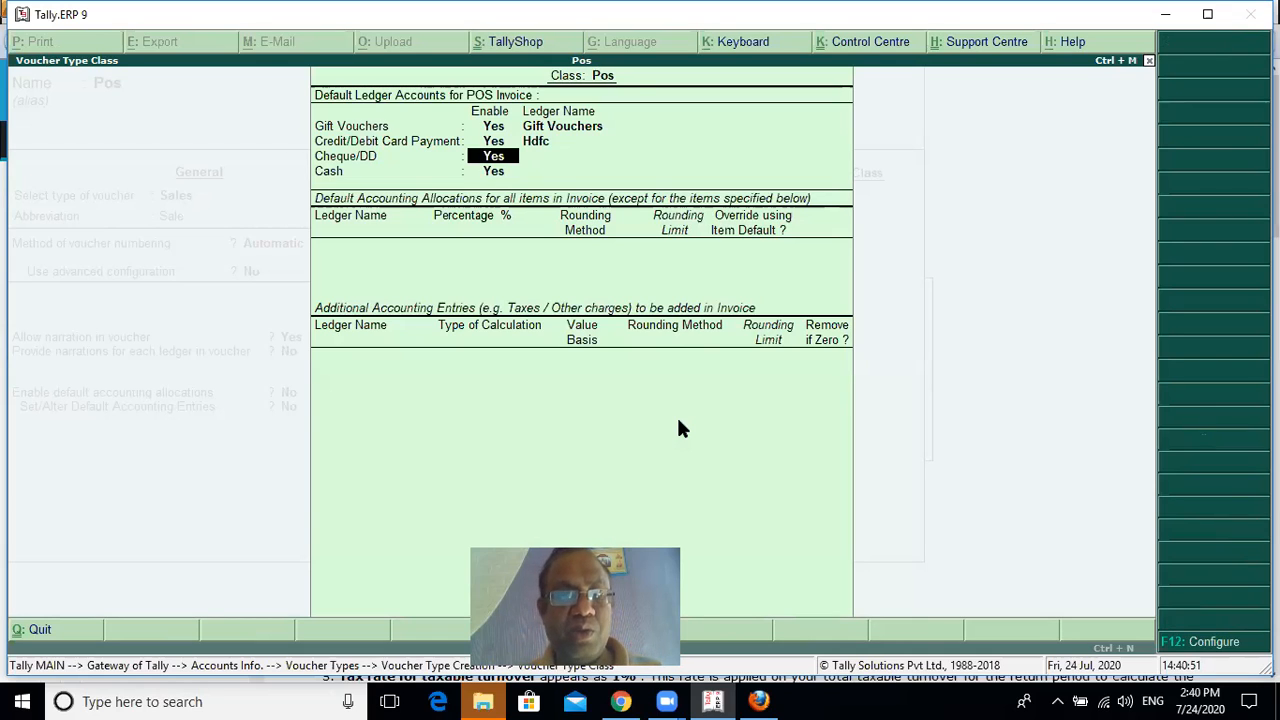
Create a ledger named Sbi under Bank Accounts for cheque/DD payments, and assign the Cash ledger to cash payments
{"action": "key", "text": "Return"}
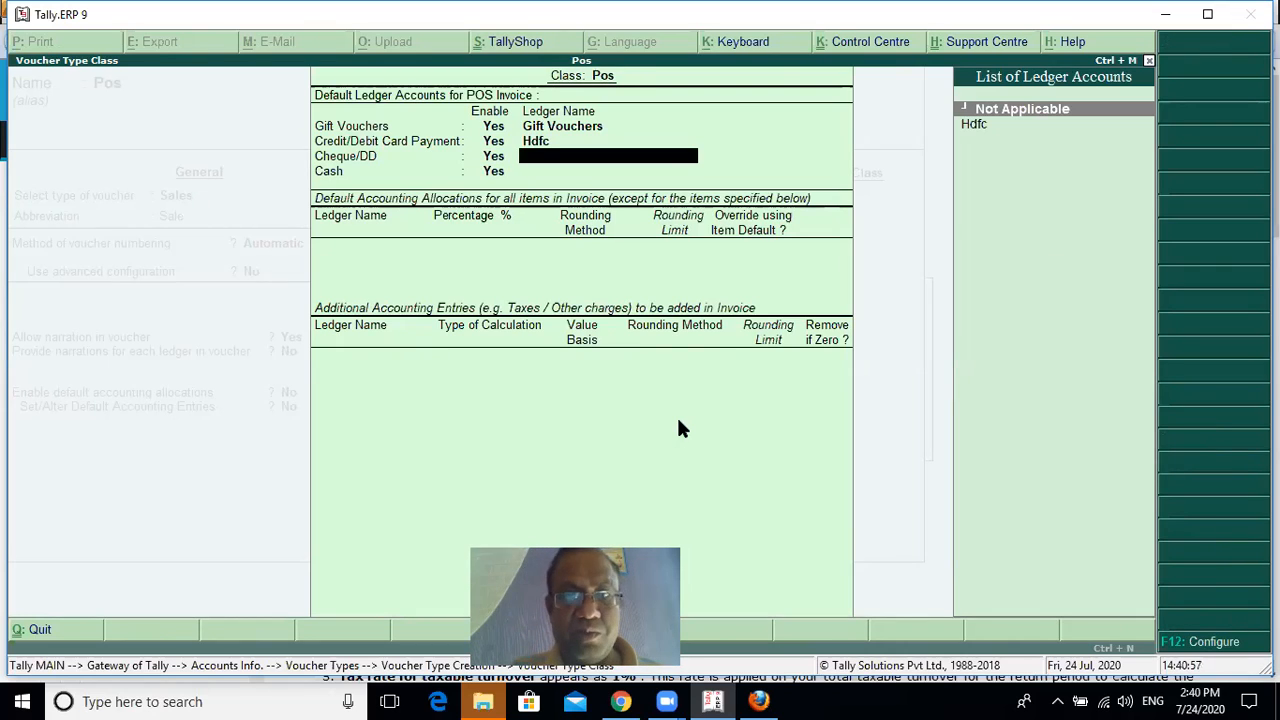
{"action": "key", "text": "alt+c"}
{"action": "type", "text": "Sbi"}
{"action": "key", "text": "Return"}
{"action": "key", "text": "Return"}
{"action": "key", "text": "Return"}
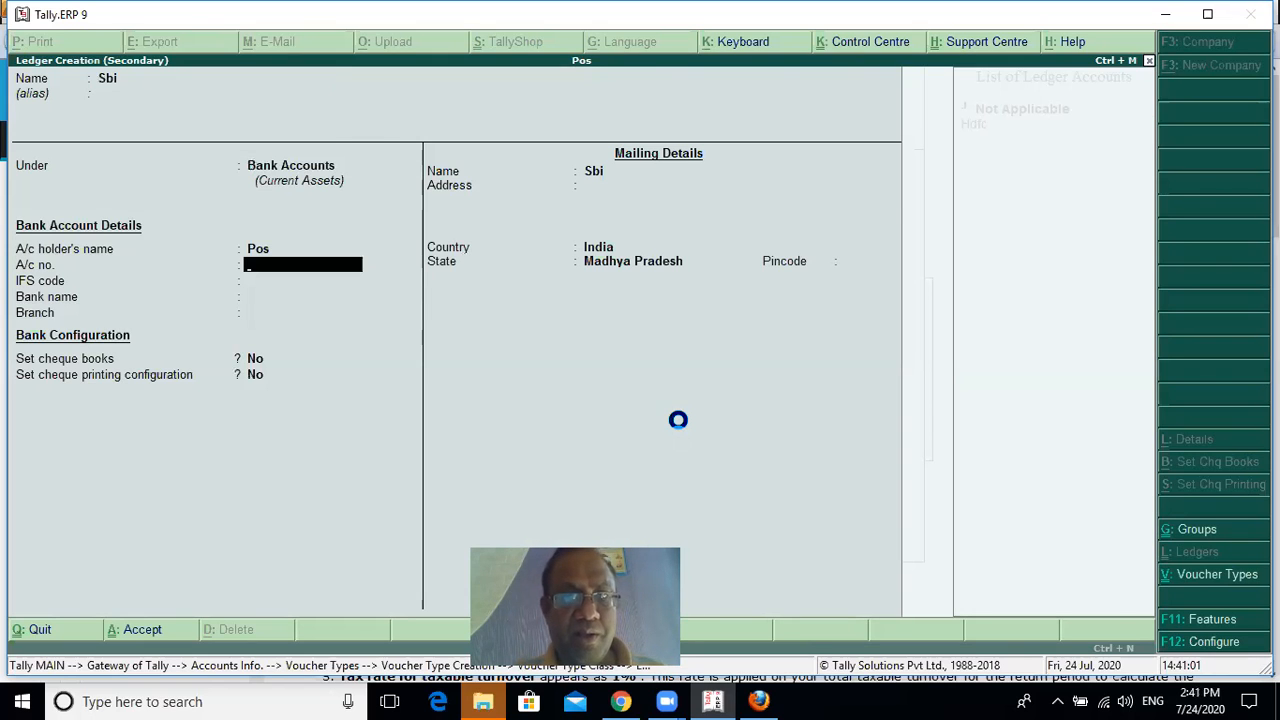
{"action": "key", "text": "ctrl+a"}
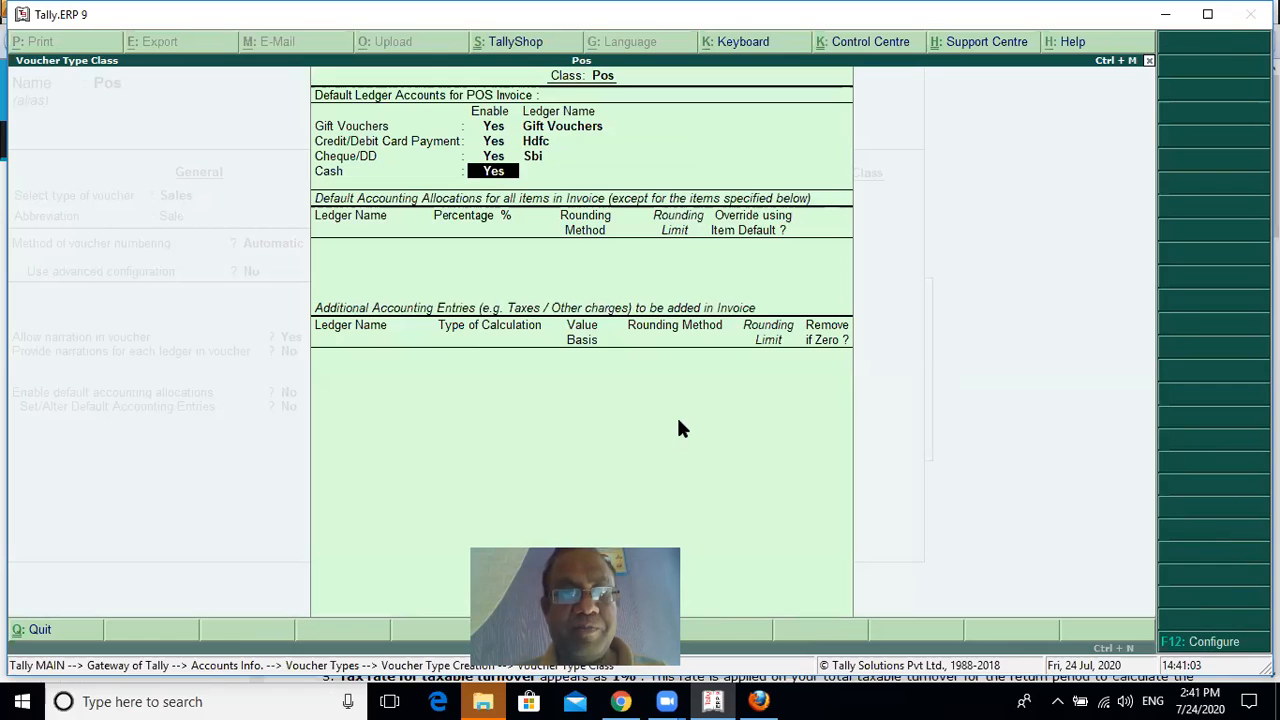
{"action": "key", "text": "Return"}
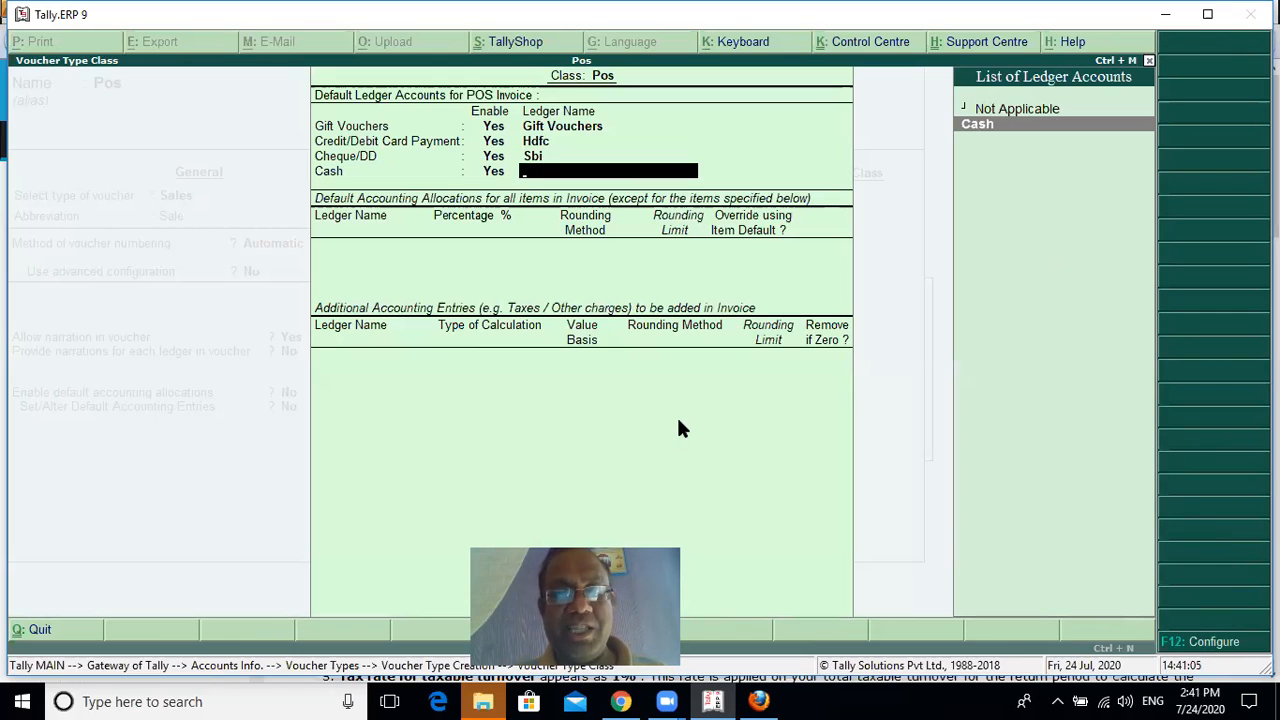
{"action": "key", "text": "Return"}
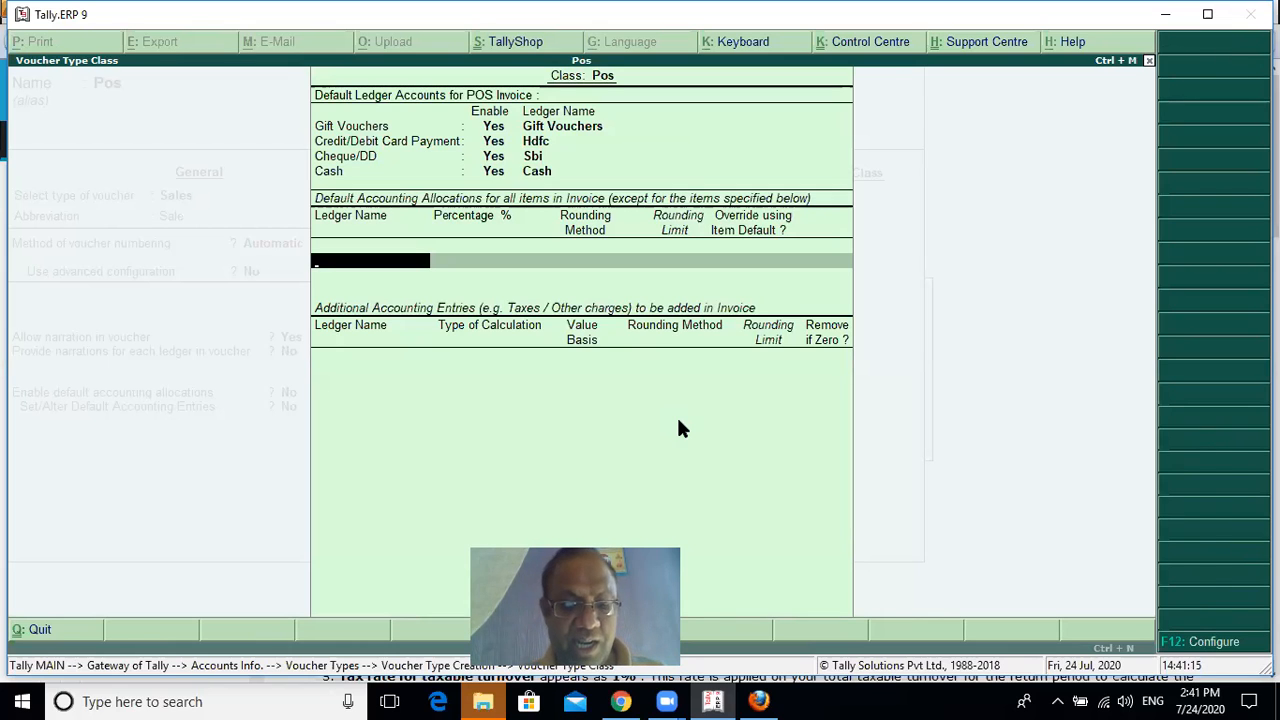
Create a Sales ledger under Sales Accounts and allocate 100 % of all invoice items to it by default
{"action": "key", "text": "alt+c"}
{"action": "type", "text": "Sales"}
{"action": "key", "text": "Return"}
{"action": "key", "text": "Return"}
{"action": "type", "text": "Sa"}
{"action": "key", "text": "Return"}
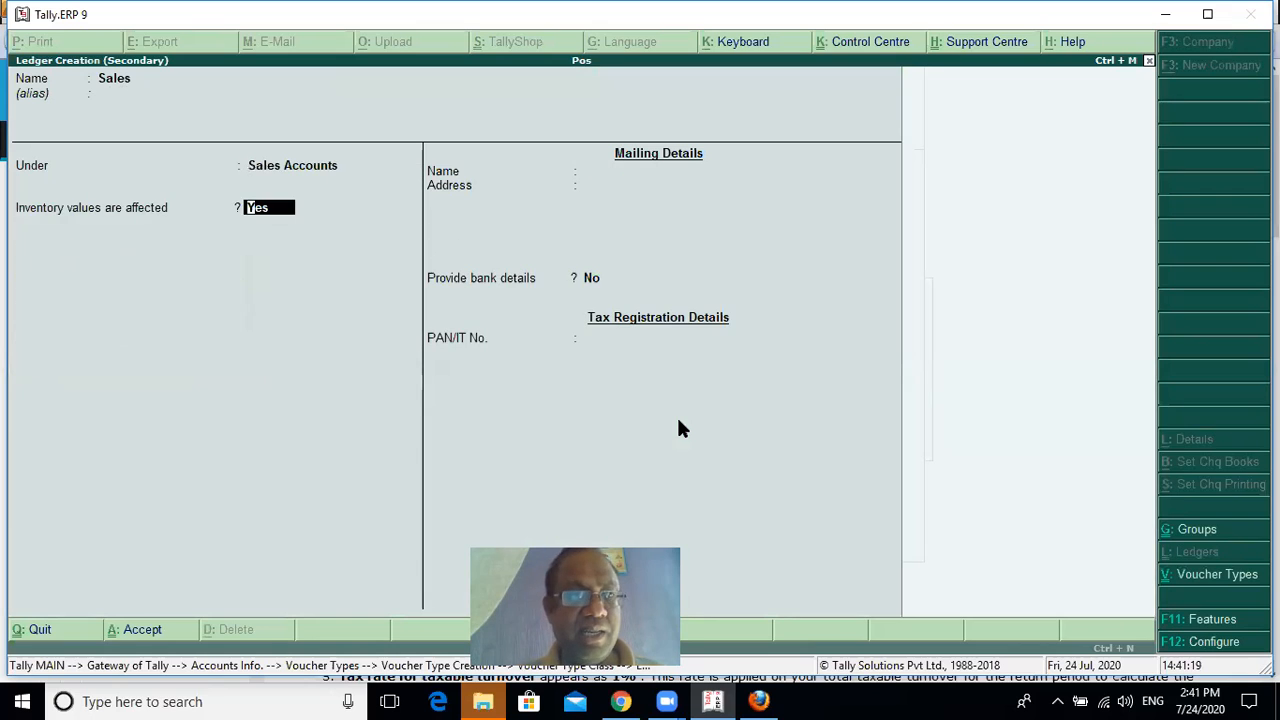
{"action": "key", "text": "ctrl+a"}
{"action": "key", "text": "Return"}
{"action": "key", "text": "Return"}
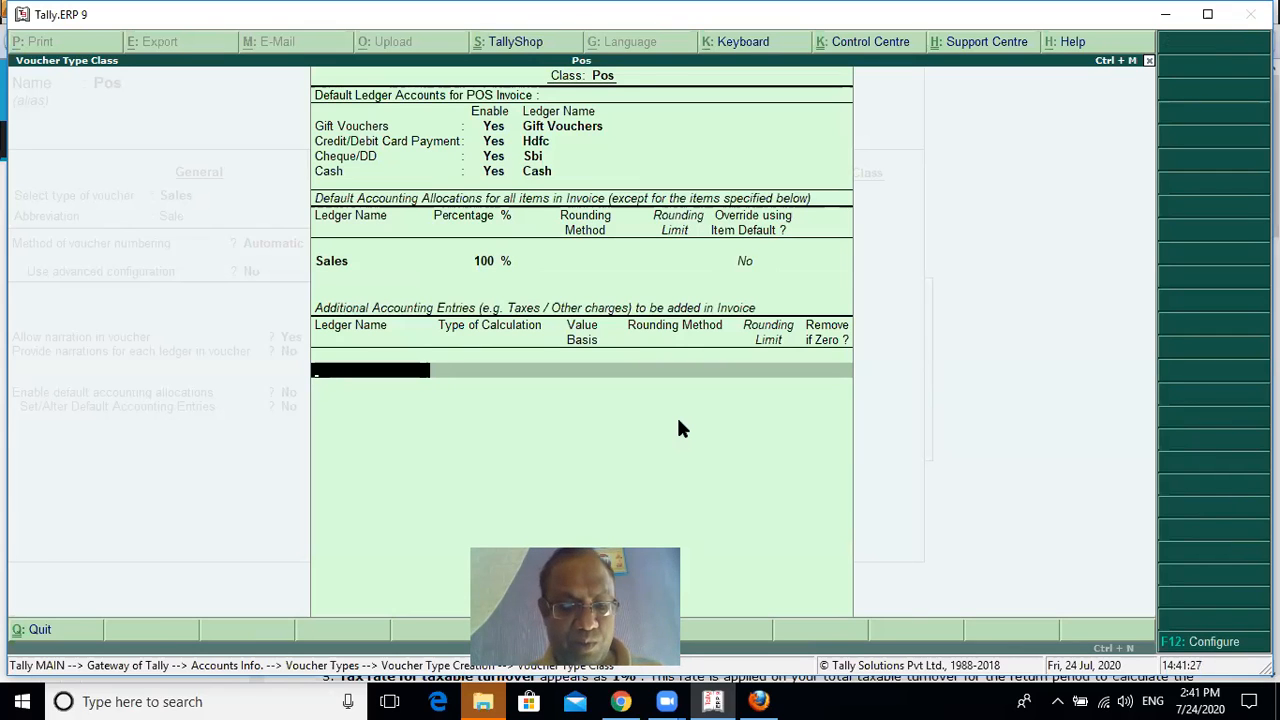
Start a new ledger named Rounding, without an alias, for the additional accounting entries
{"action": "key", "text": "alt+c"}
{"action": "type", "text": "Rounfi"}
{"action": "key", "text": "BackSpace"}
{"action": "key", "text": "BackSpace"}
{"action": "type", "text": "din"}
{"action": "key", "text": "BackSpace"}
{"action": "key", "text": "BackSpace"}
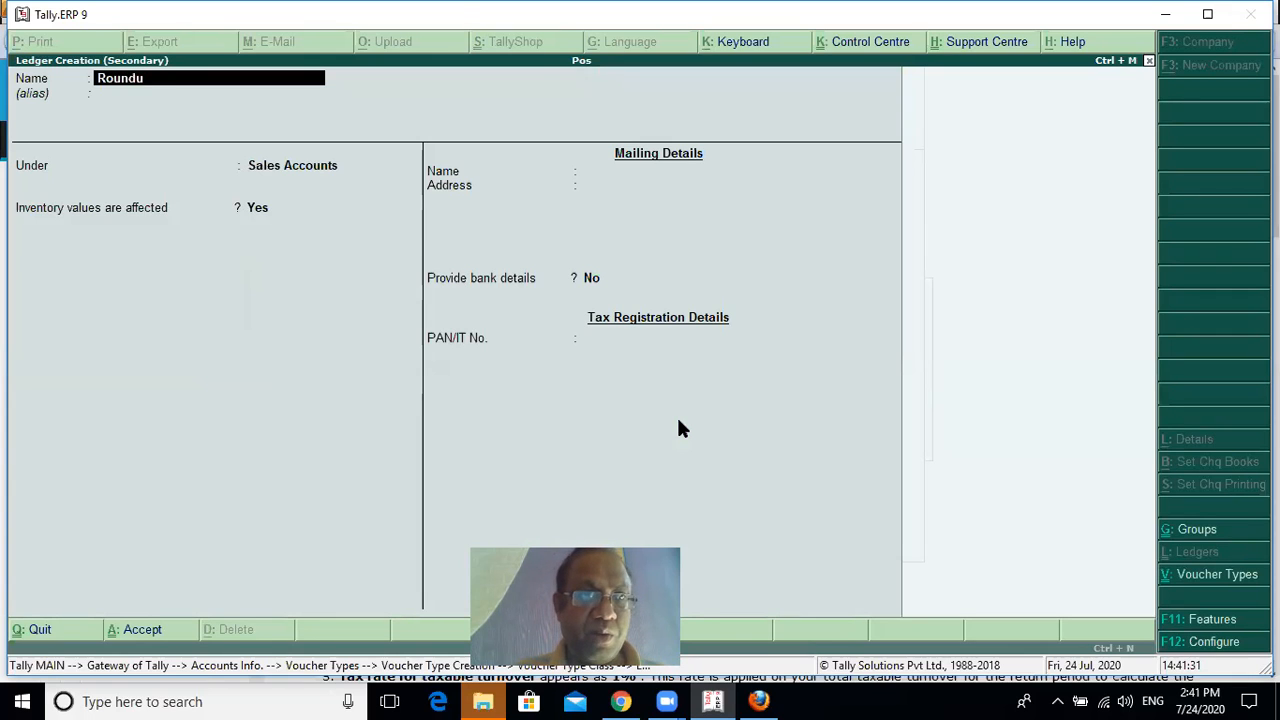
{"action": "type", "text": "ing"}
{"action": "key", "text": "Return"}
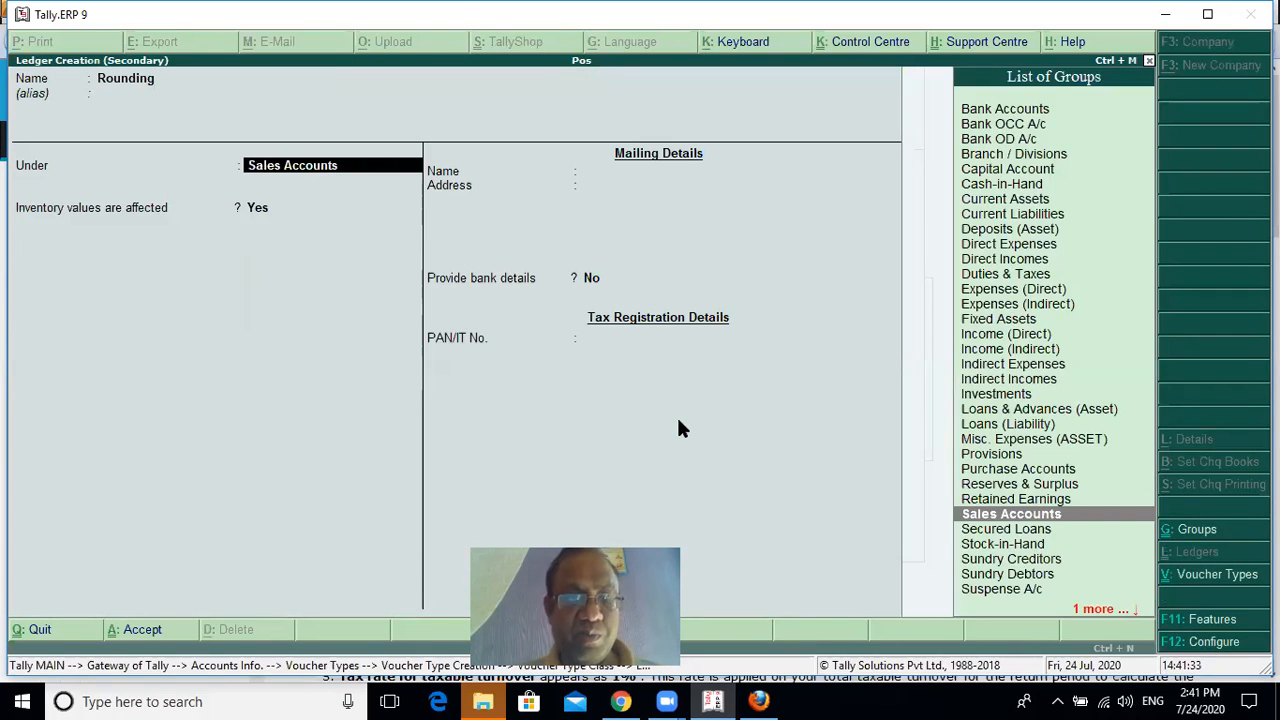
Group the Rounding ledger under Indirect Expenses and save it
{"action": "type", "text": "In"}
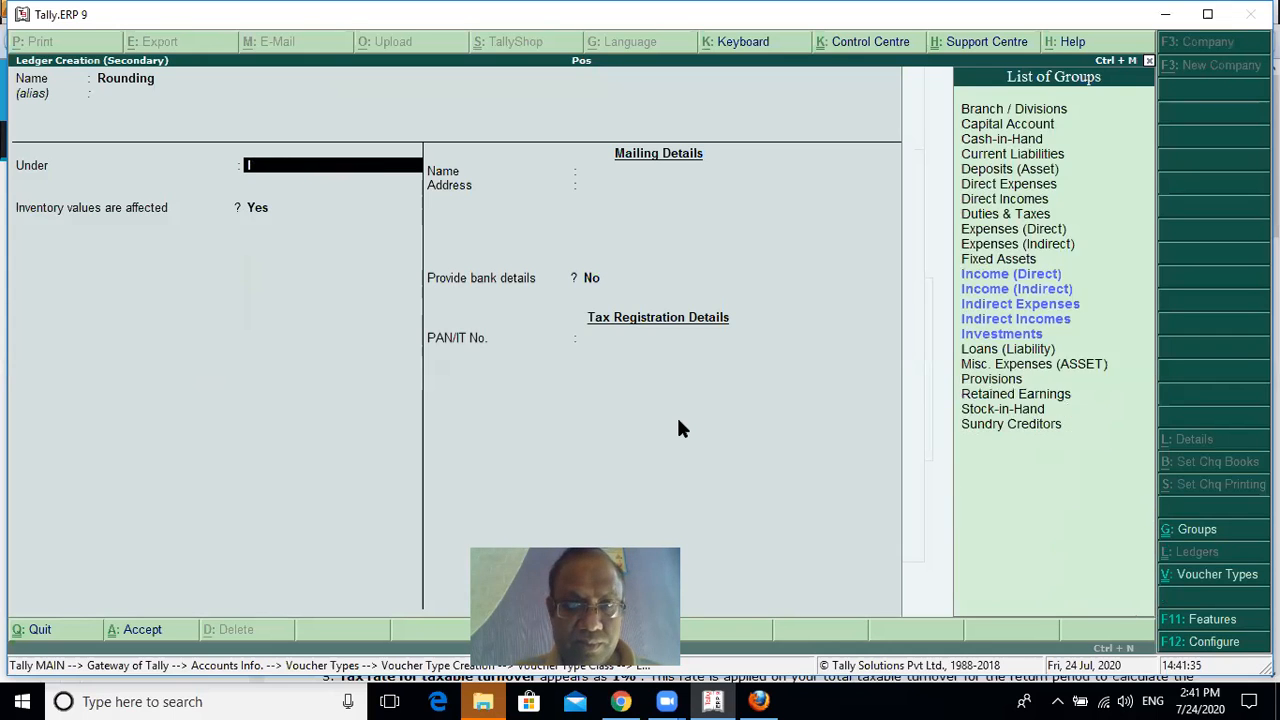
{"action": "key", "text": "Down"}
{"action": "key", "text": "Down"}
{"action": "key", "text": "Down"}
{"action": "key", "text": "Up"}
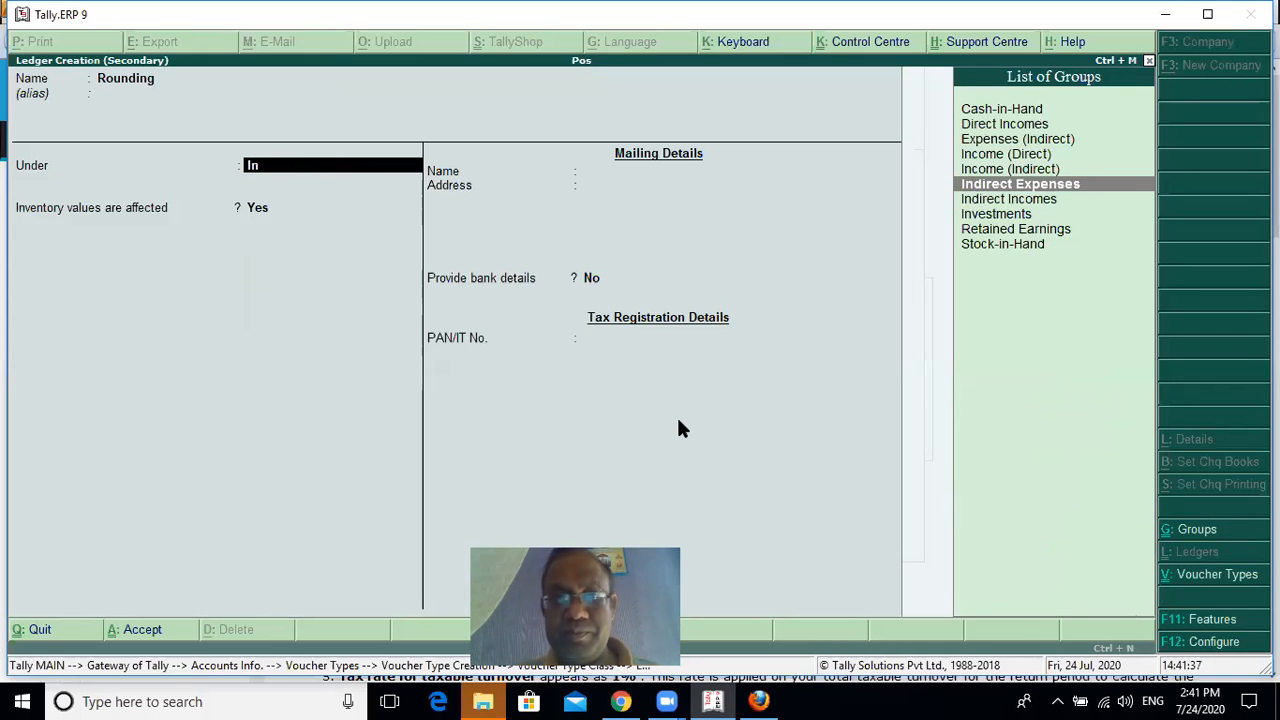
{"action": "key", "text": "Return"}
{"action": "key", "text": "ctrl+a"}
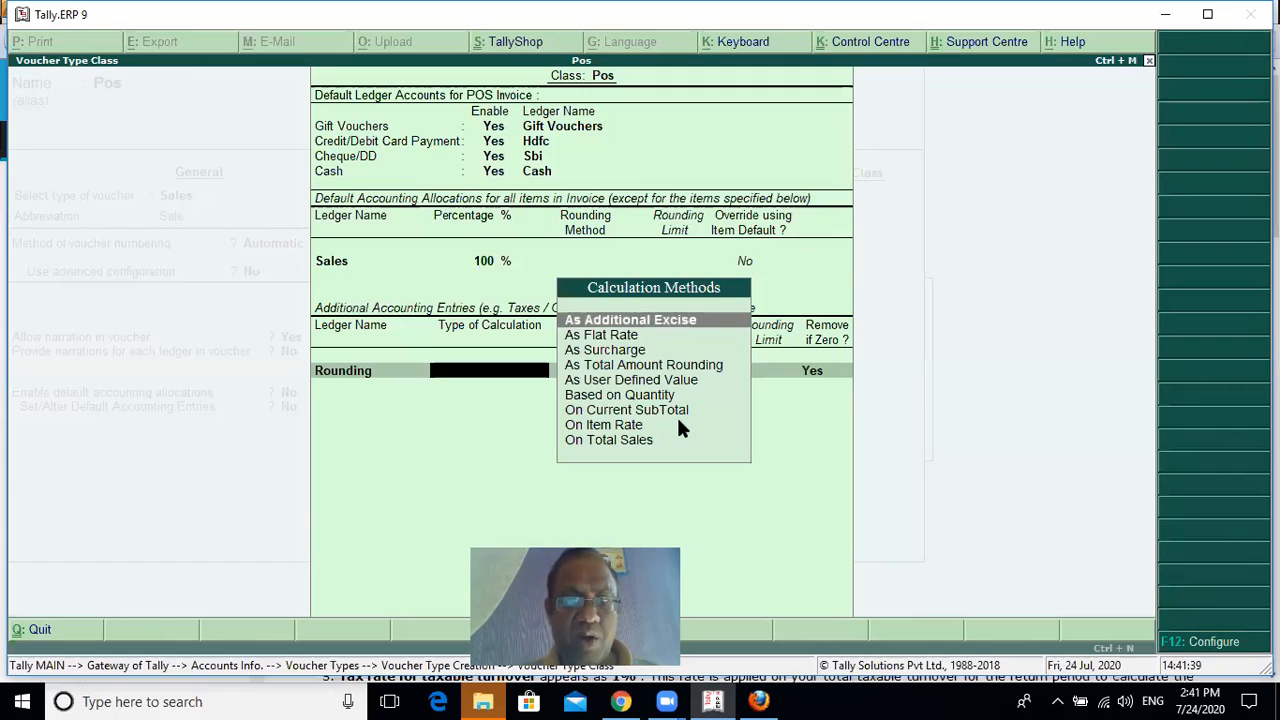
Calculate the Rounding entry As Total Amount Rounding, using Normal Rounding with a rounding limit of 1
{"action": "key", "text": "Down"}
{"action": "key", "text": "Down"}
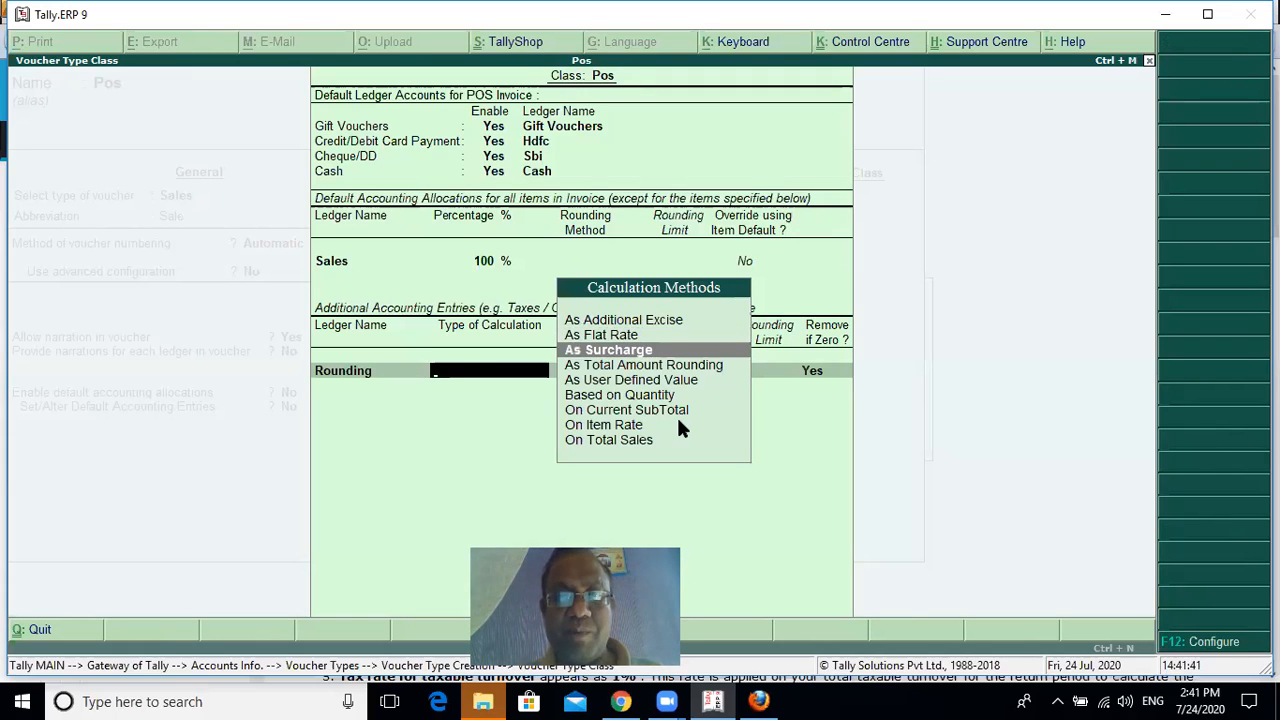
{"action": "key", "text": "Down"}
{"action": "key", "text": "Return"}
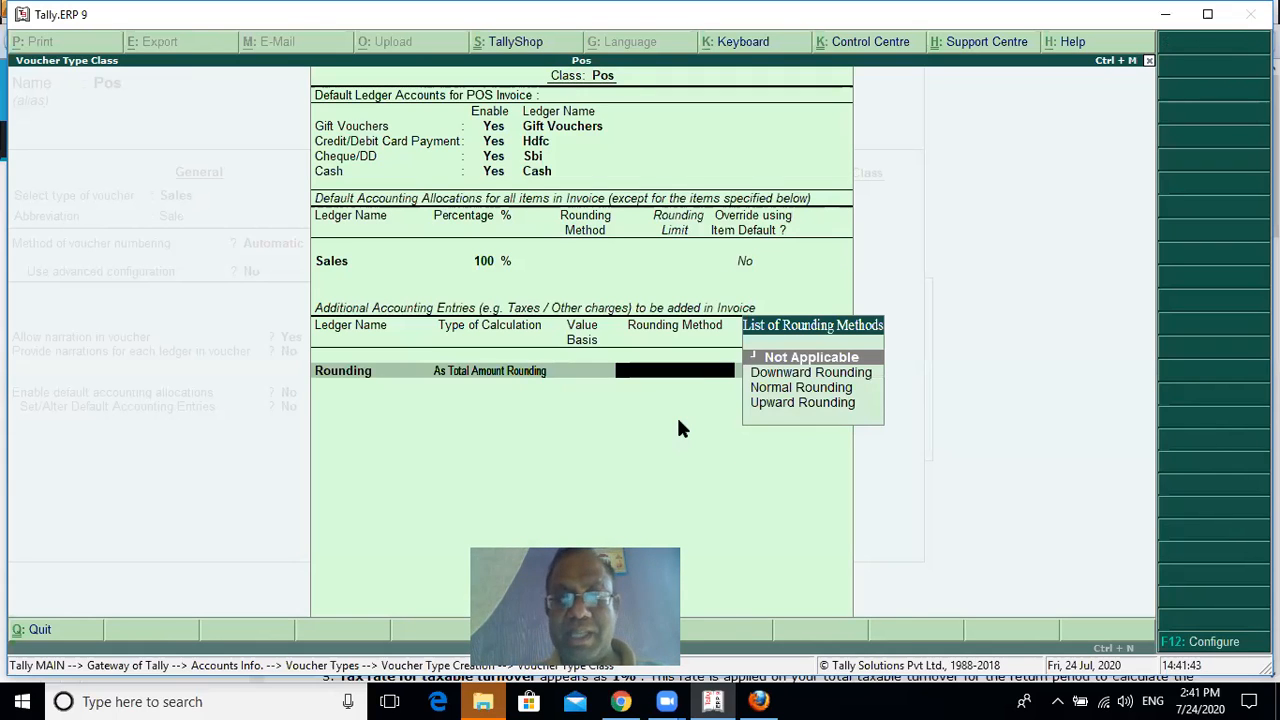
{"action": "key", "text": "Down"}
{"action": "key", "text": "Down"}
{"action": "key", "text": "Return"}
{"action": "type", "text": "1"}
{"action": "key", "text": "Return"}
{"action": "key", "text": "Return"}
{"action": "key", "text": "Return"}
{"action": "key", "text": "Return"}
{"action": "key", "text": "Return"}
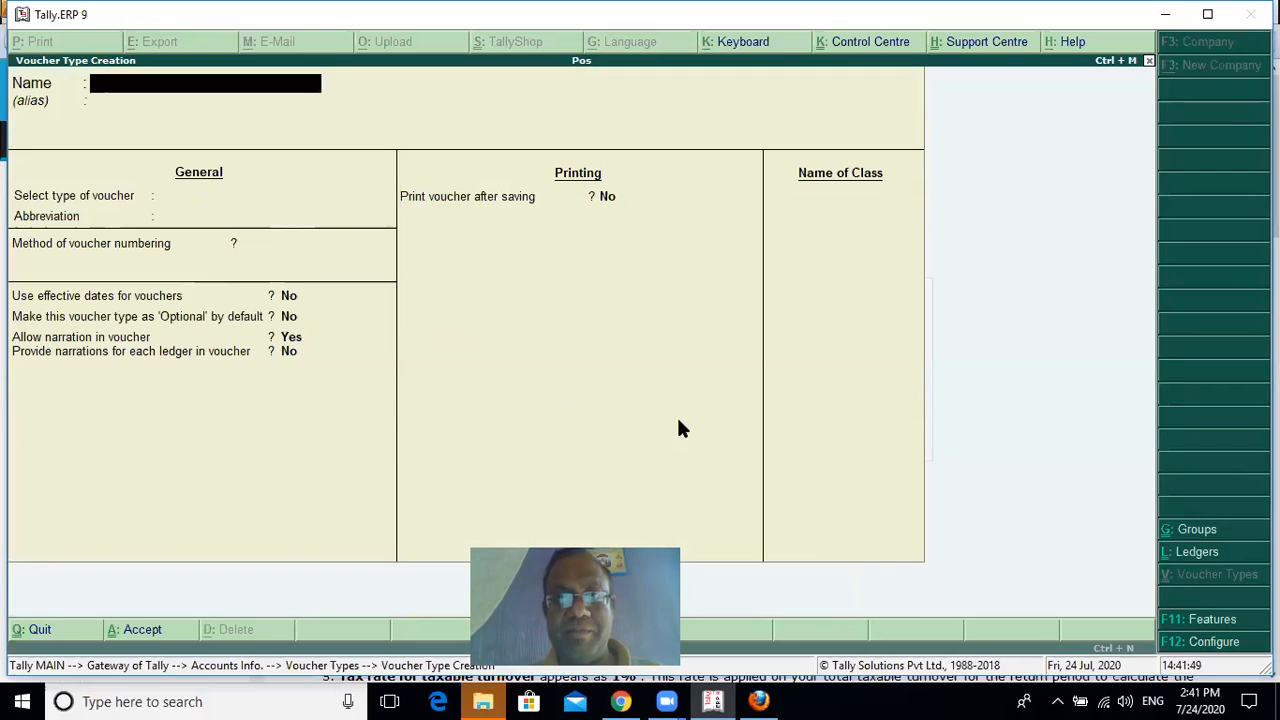
Save the voucher class and the POS voucher type, and return to the Gateway of Tally
{"action": "key", "text": "Escape"}
{"action": "key", "text": "Escape"}
{"action": "key", "text": "Escape"}
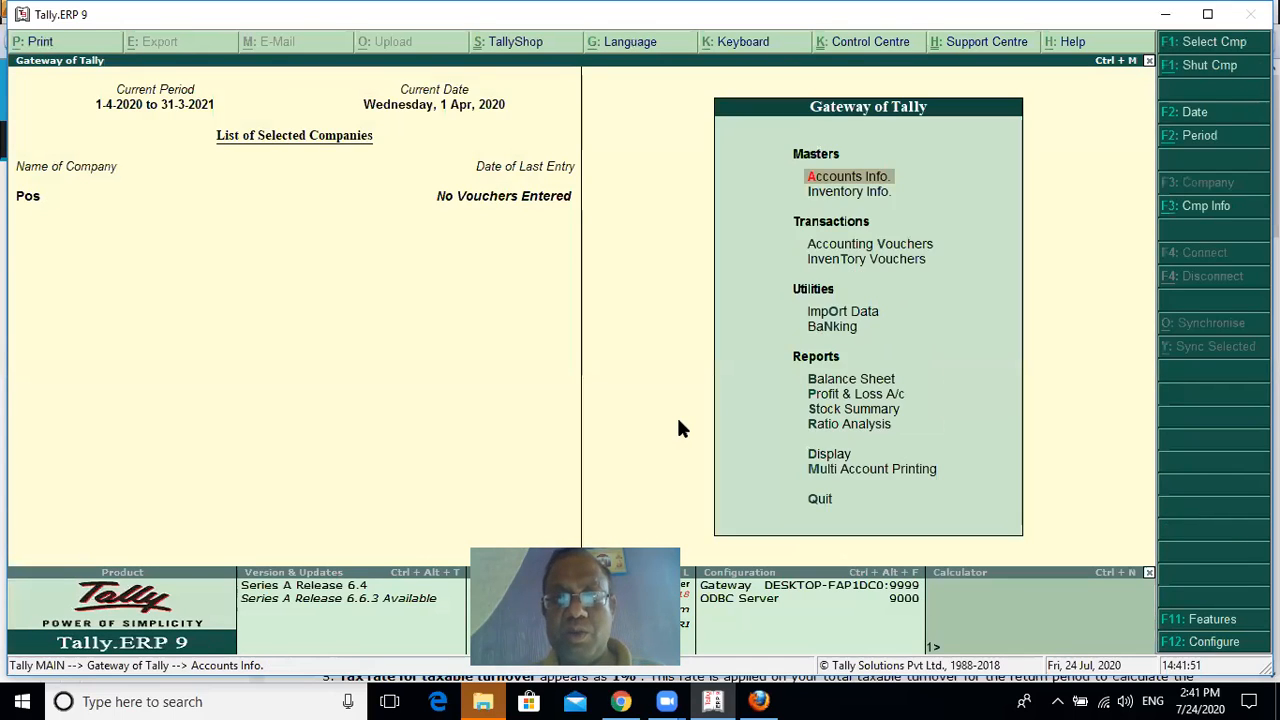
Open the stock item options of the inventory masters
{"action": "key", "text": "i"}
{"action": "key", "text": "Down"}
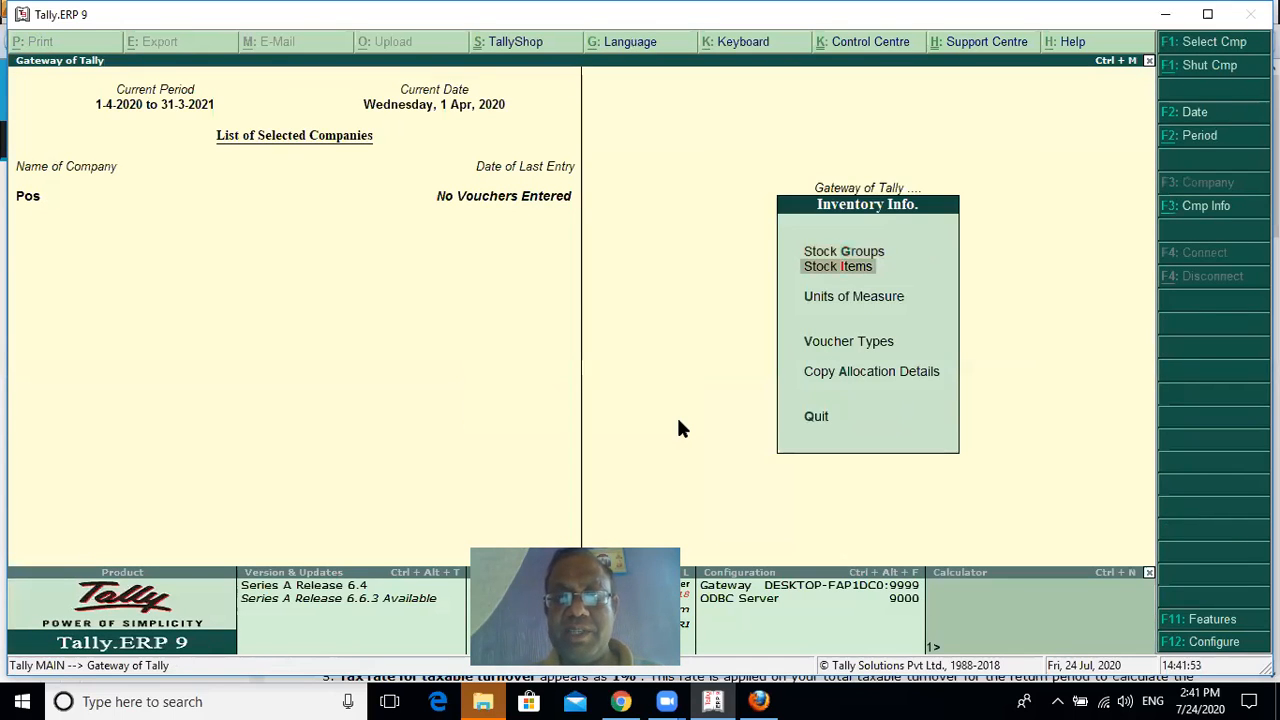
{"action": "key", "text": "Return"}
{"action": "key", "text": "Up"}
{"action": "key", "text": "Up"}
{"action": "key", "text": "Return"}
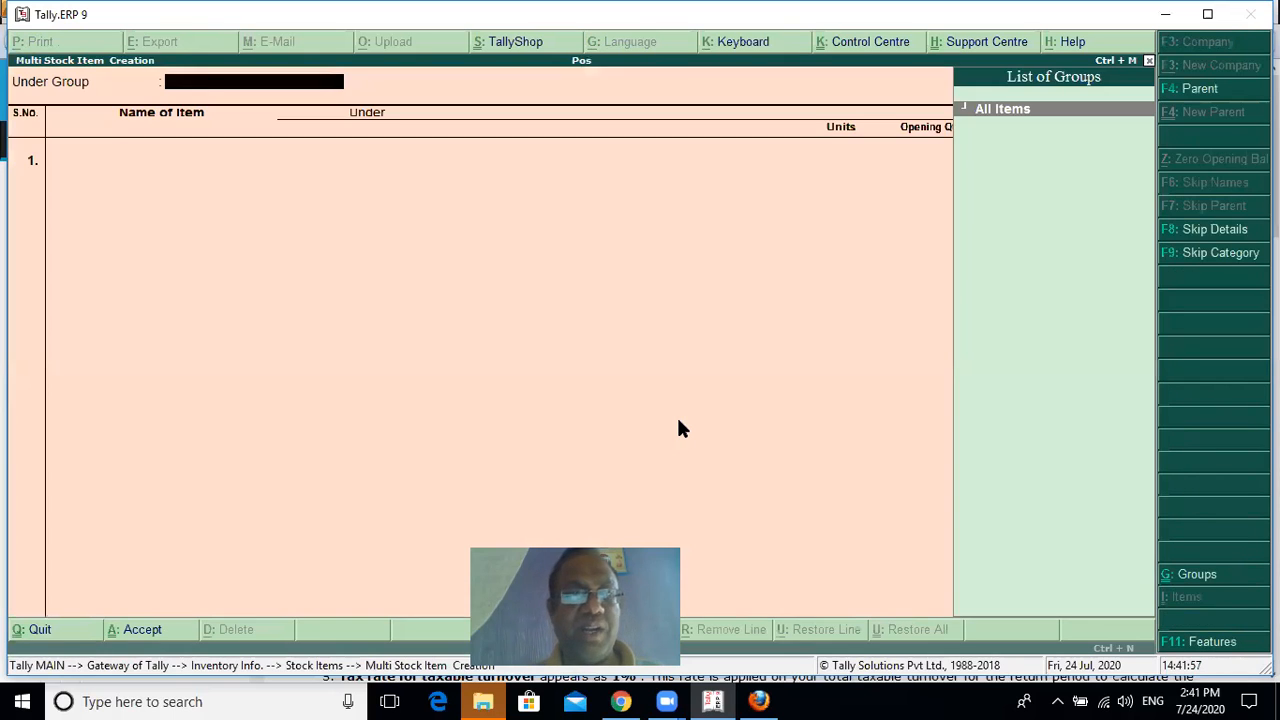
{"action": "key", "text": "Return"}
{"action": "type", "text": "Item"}
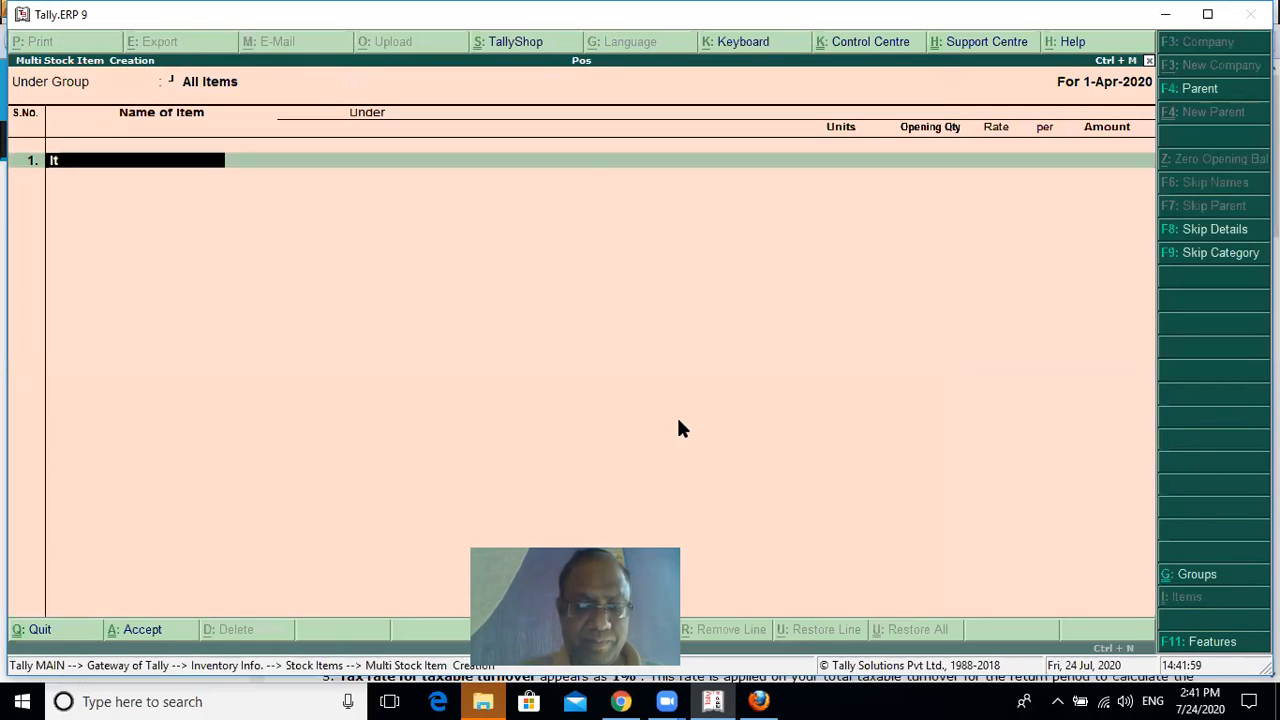
{"action": "key", "text": "Escape"}
{"action": "key", "text": "Escape"}
Begin a new single stock item named Item 1 under the Primary group
{"action": "key", "text": "Up"}
{"action": "key", "text": "Up"}
{"action": "key", "text": "Down"}
{"action": "key", "text": "Return"}
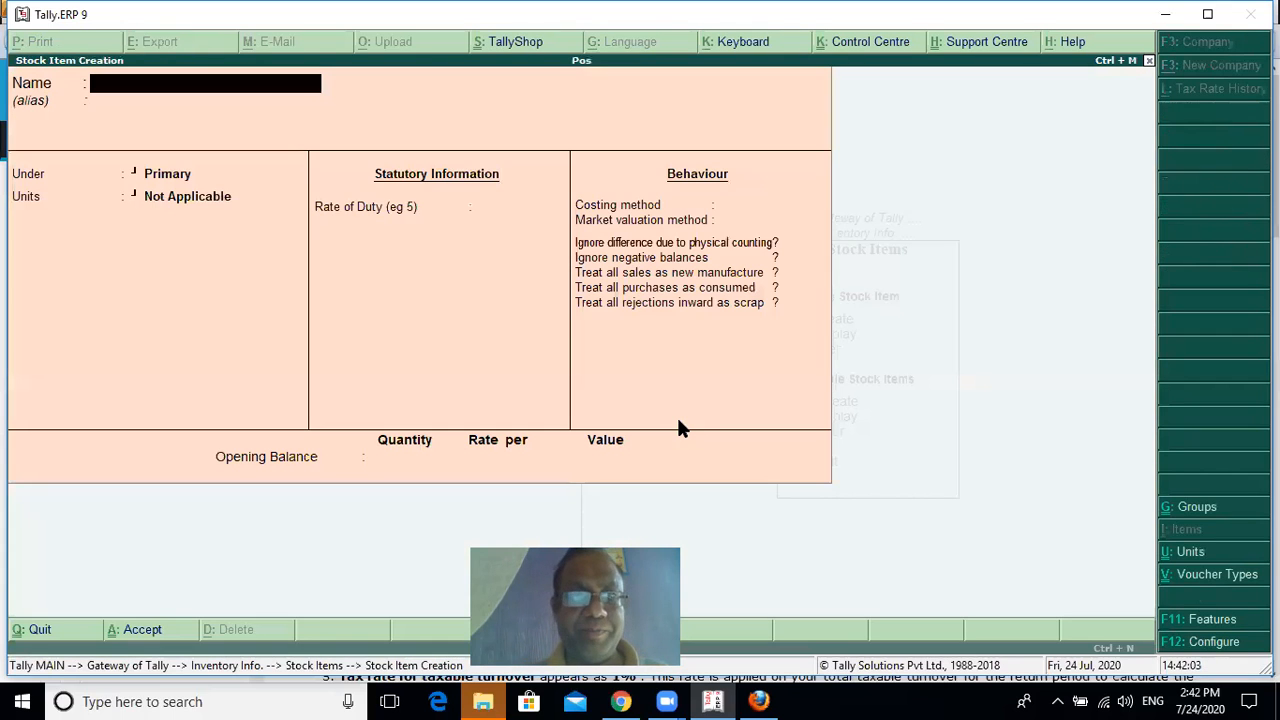
{"action": "type", "text": "Item 1"}
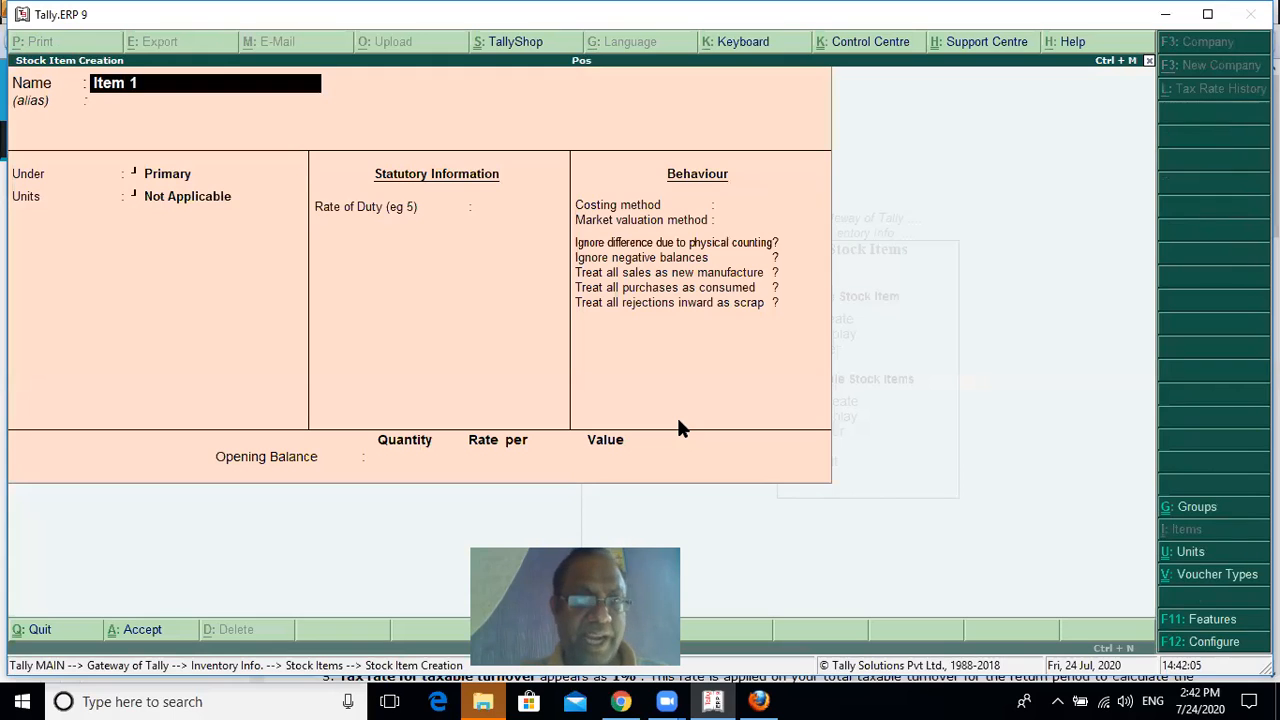
{"action": "key", "text": "Return"}
{"action": "key", "text": "Return"}
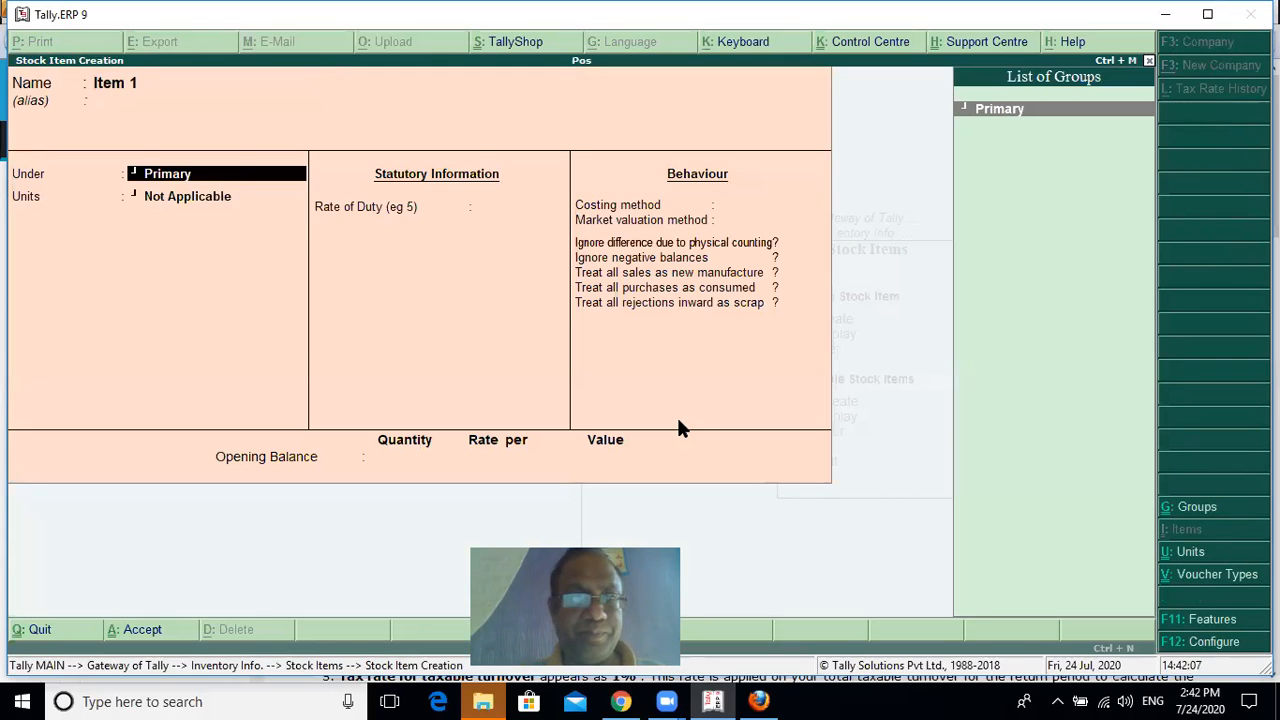
{"action": "key", "text": "Return"}
Create a simple unit with the symbol pcs and use it as Item 1's unit
{"action": "key", "text": "alt+c"}
{"action": "type", "text": "pcs"}
{"action": "key", "text": "Return"}
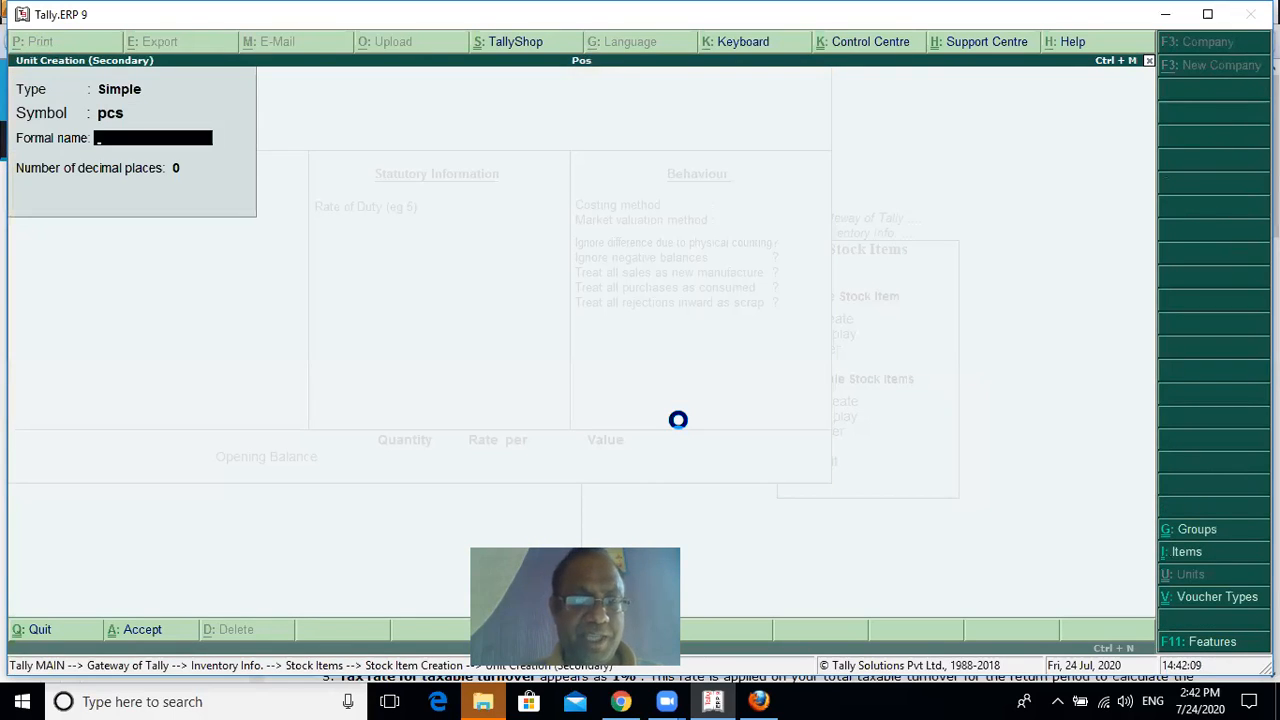
{"action": "key", "text": "ctrl+a"}
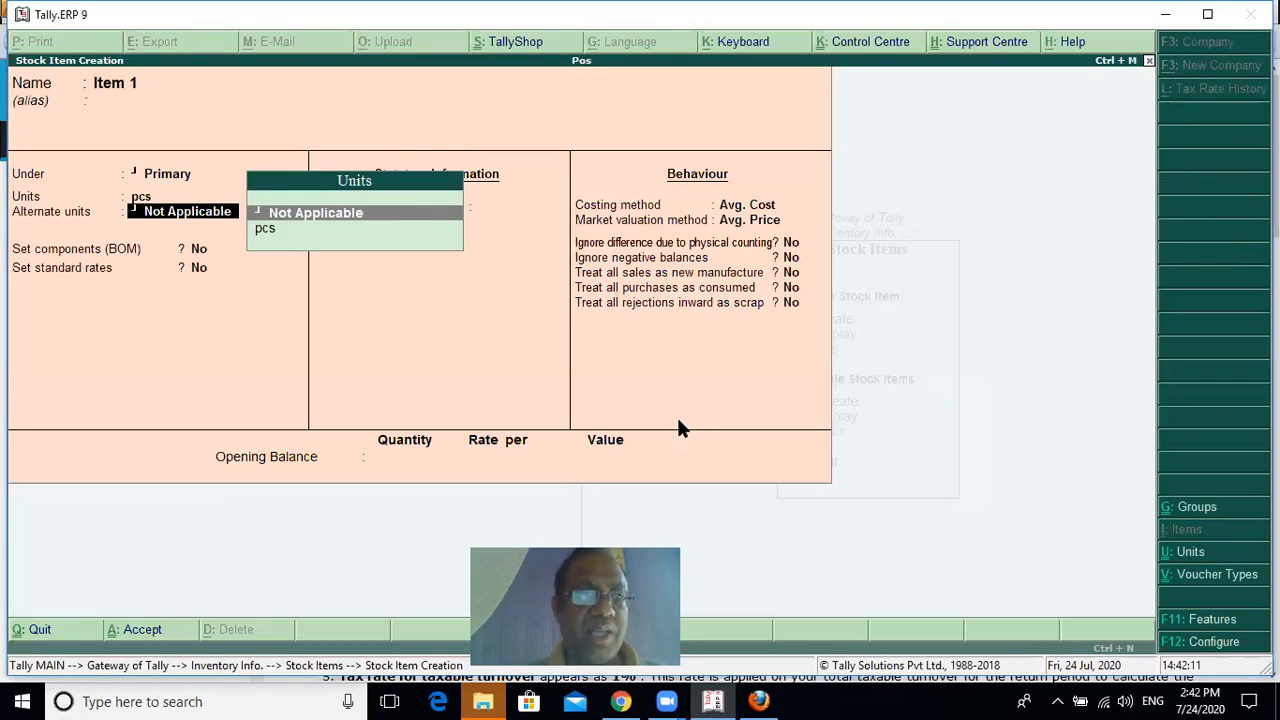
Enable standard rates for Item 1 with a standard selling price of 20 per pcs from 1-Apr-2020, and save the item
{"action": "key", "text": "Return"}
{"action": "key", "text": "Return"}
{"action": "type", "text": "y"}
{"action": "key", "text": "Return"}
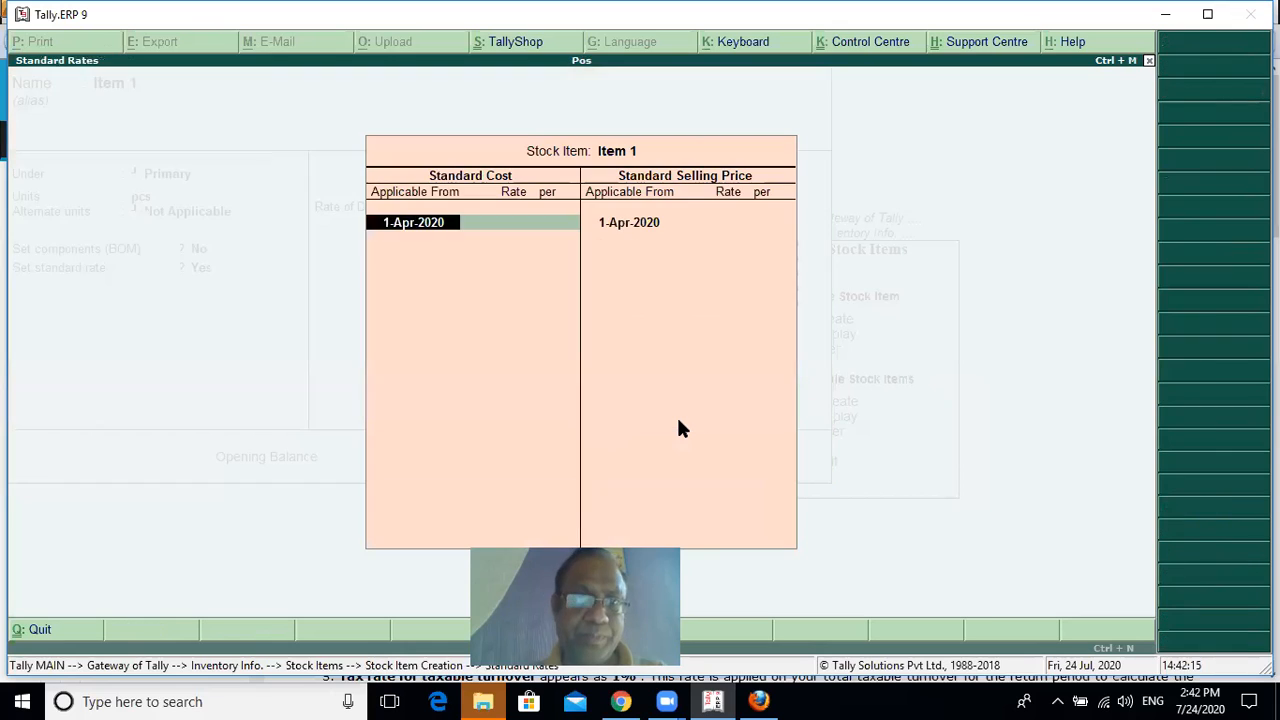
{"action": "key", "text": "Return"}
{"action": "key", "text": "Return"}
{"action": "key", "text": "Return"}
{"action": "key", "text": "Return"}
{"action": "key", "text": "Return"}
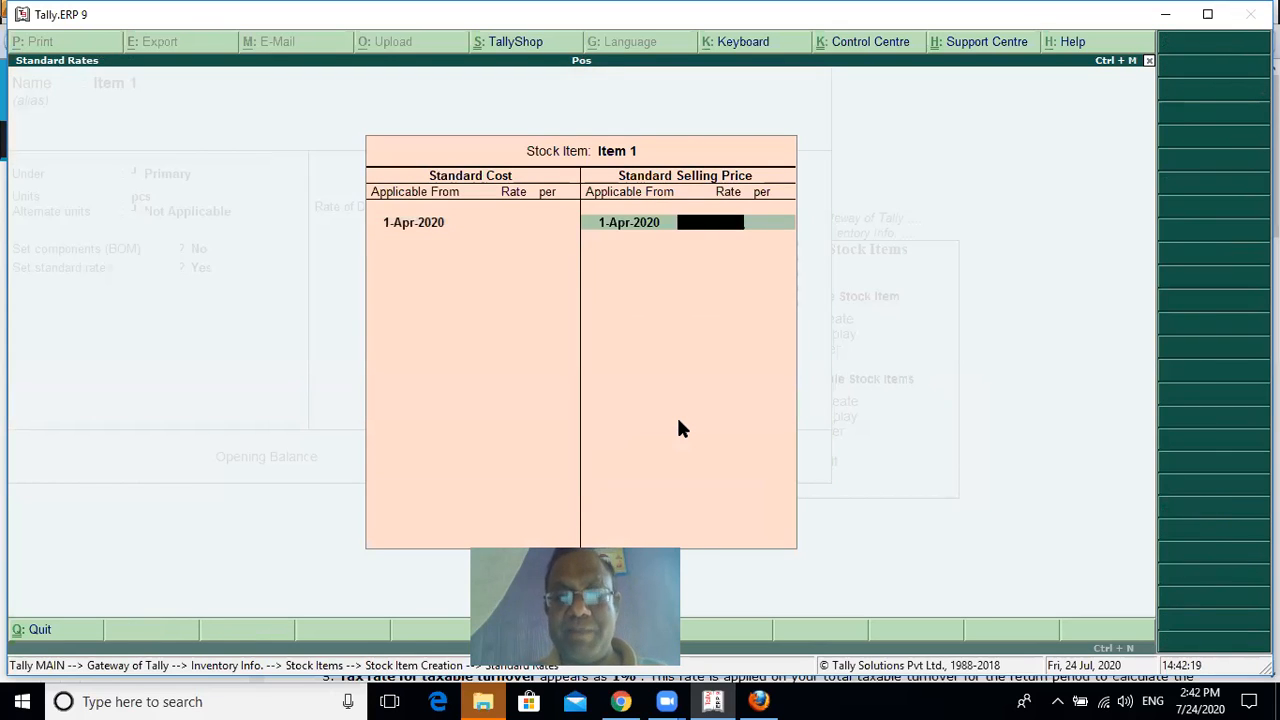
{"action": "type", "text": "20"}
{"action": "key", "text": "Return"}
{"action": "key", "text": "Return"}
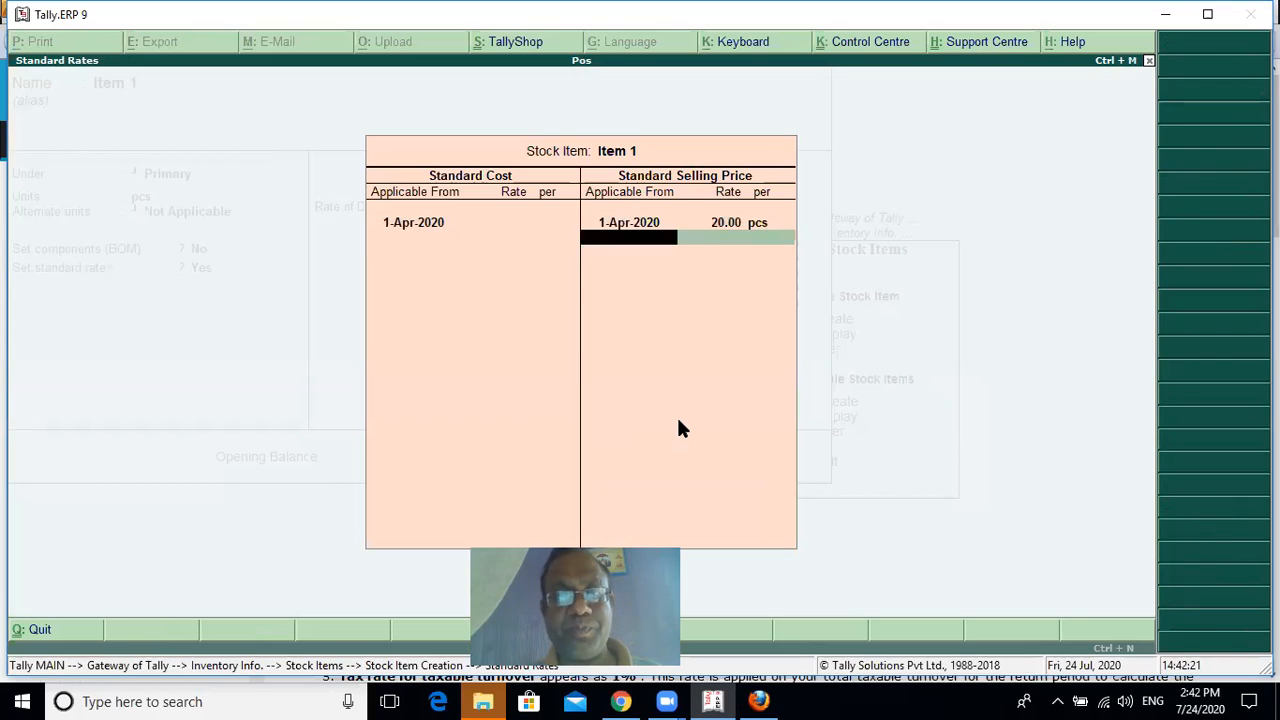
{"action": "key", "text": "Return"}
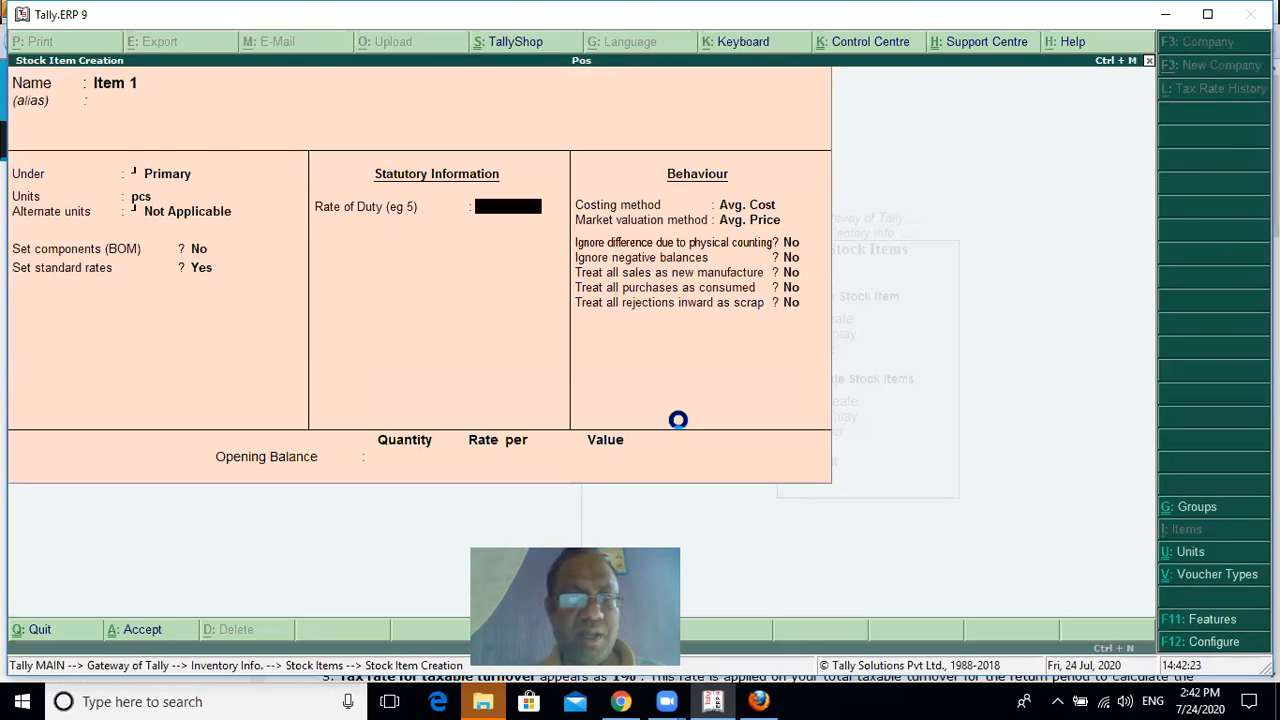
{"action": "key", "text": "ctrl+a"}
Begin another stock item named Item 2 under Primary, measured in pcs
{"action": "type", "text": "Item 2"}
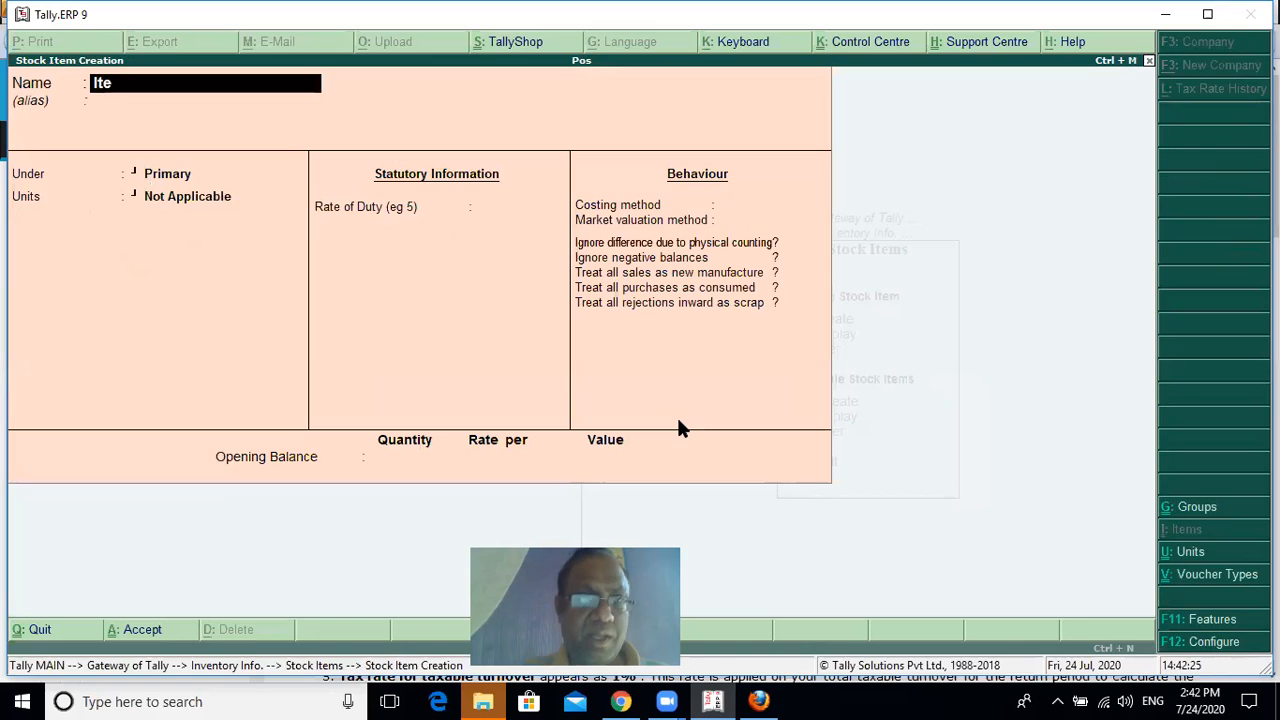
{"action": "key", "text": "Return"}
{"action": "key", "text": "Return"}
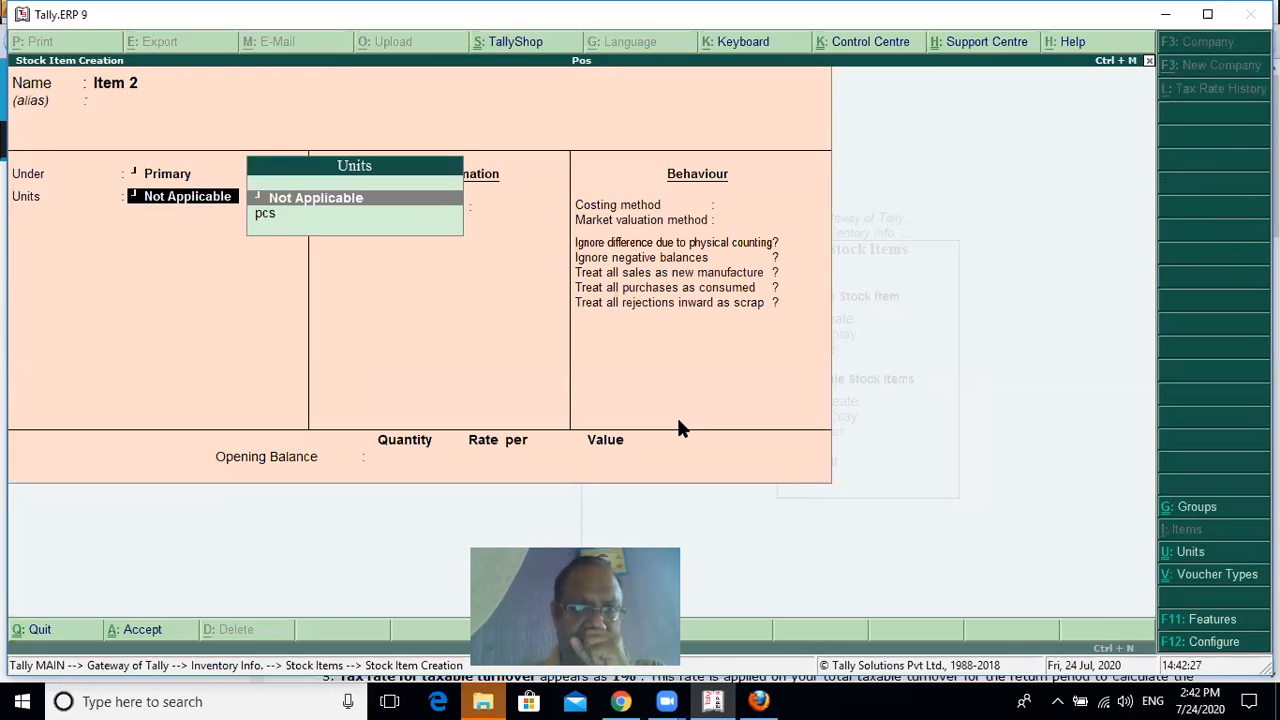
{"action": "key", "text": "Down"}
{"action": "key", "text": "Return"}
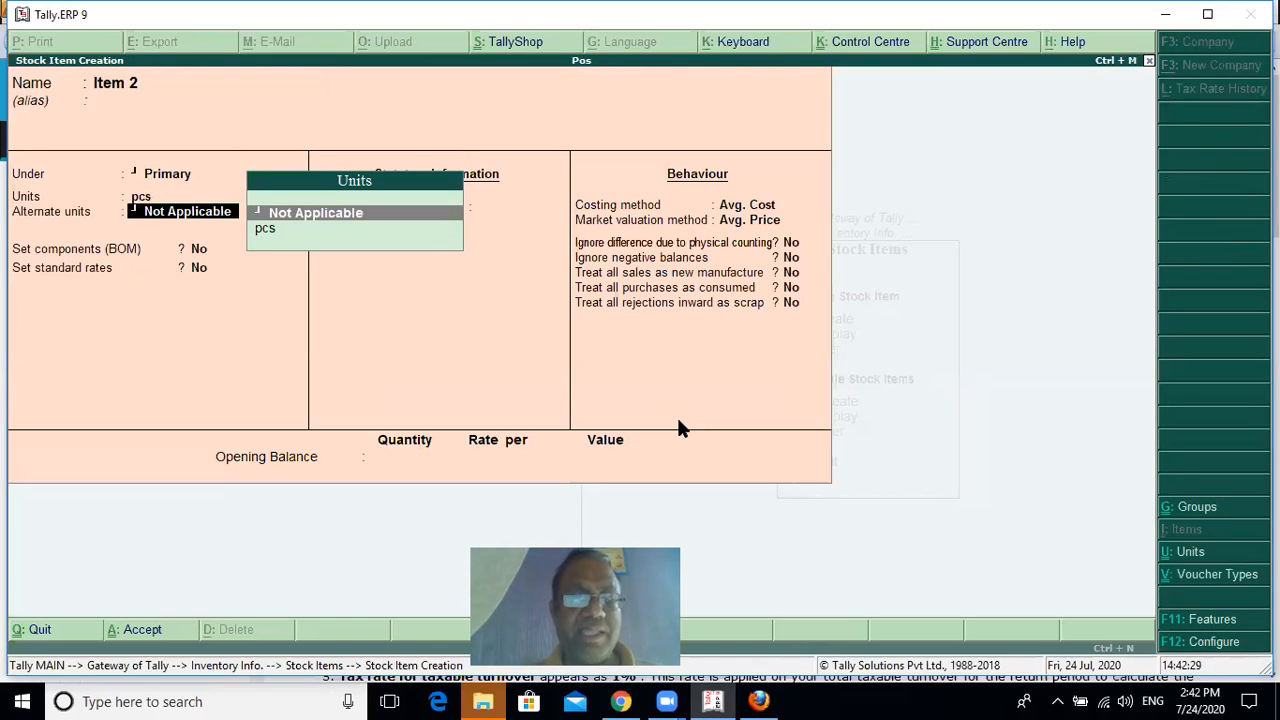
{"action": "key", "text": "BackSpace"}
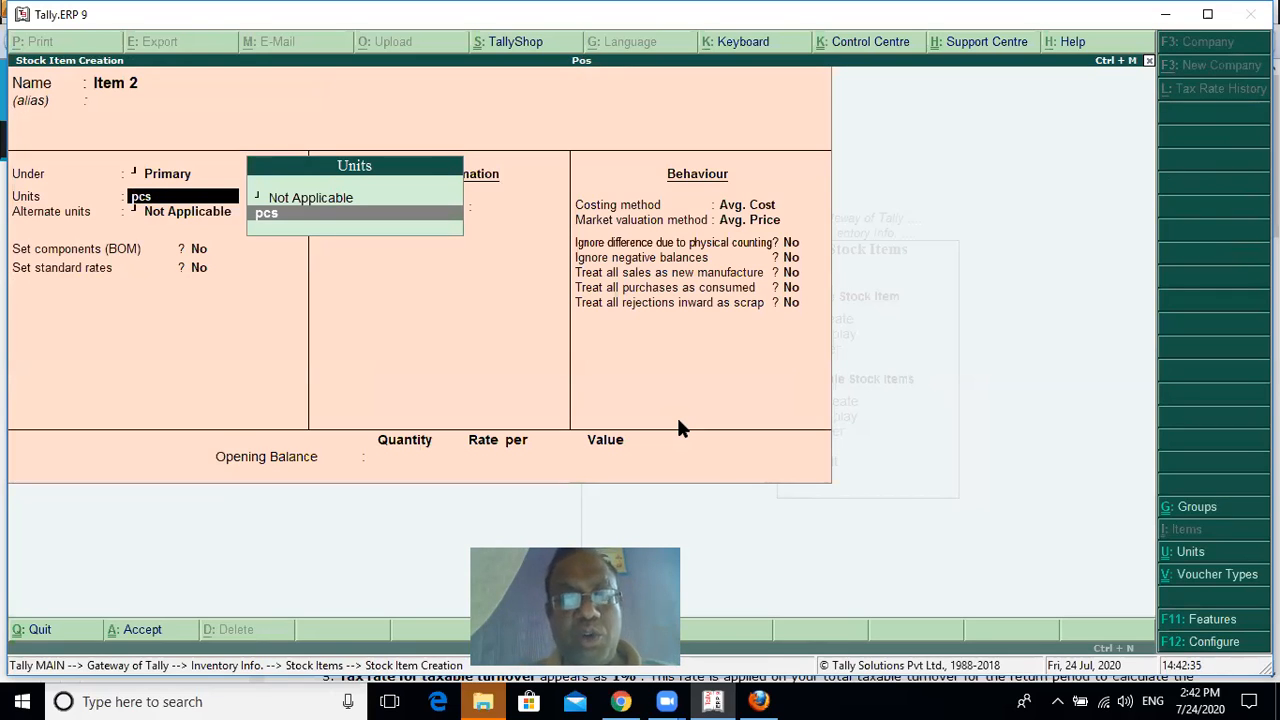
{"action": "key", "text": "BackSpace"}
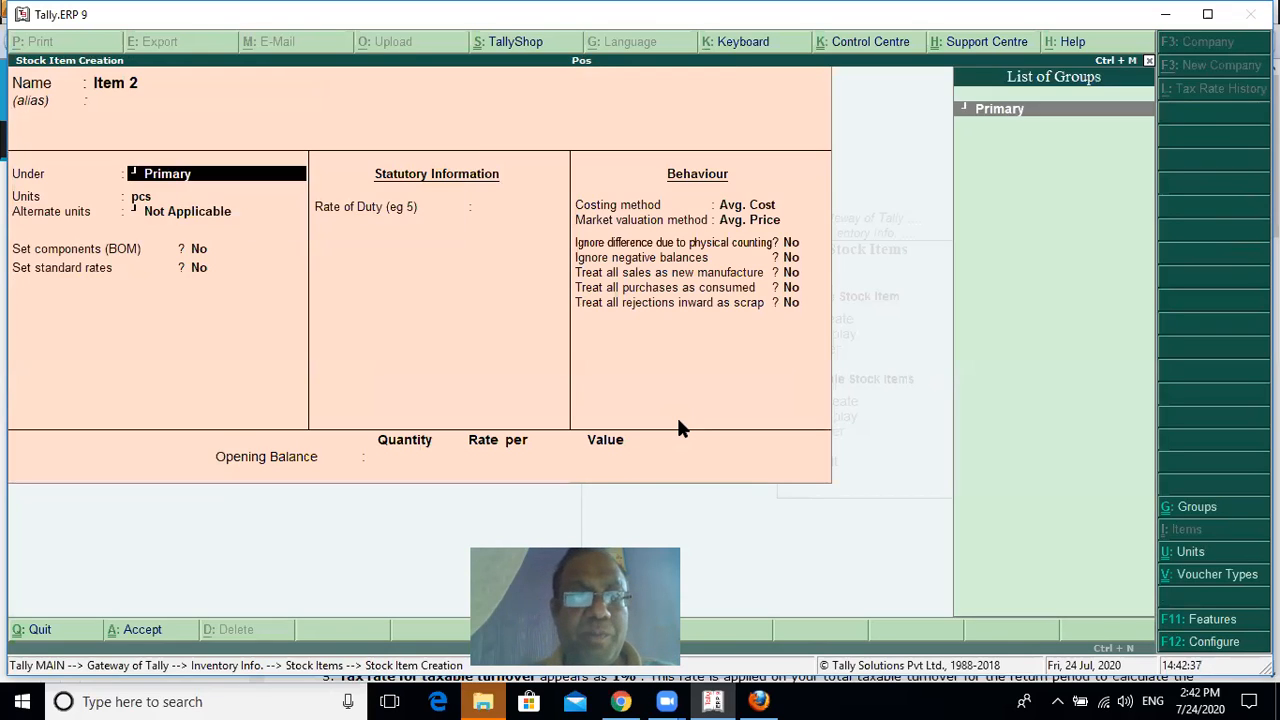
{"action": "key", "text": "BackSpace"}
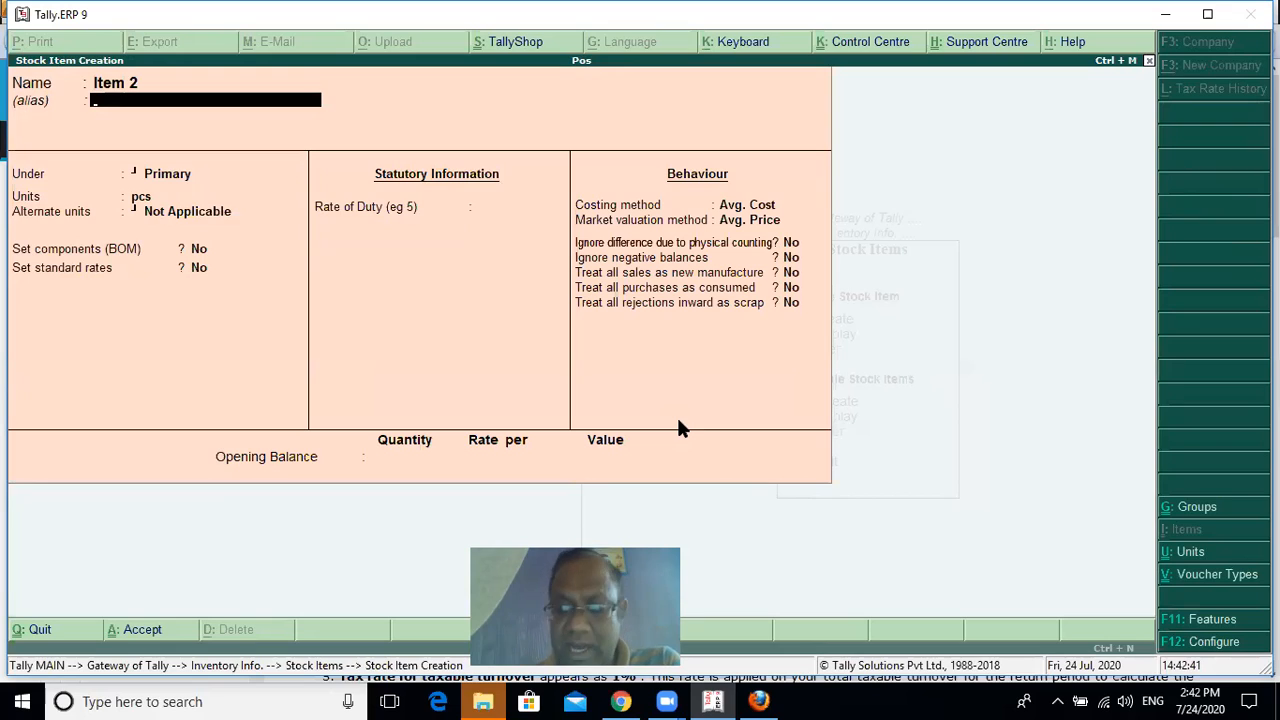
{"action": "type", "text": "69"}
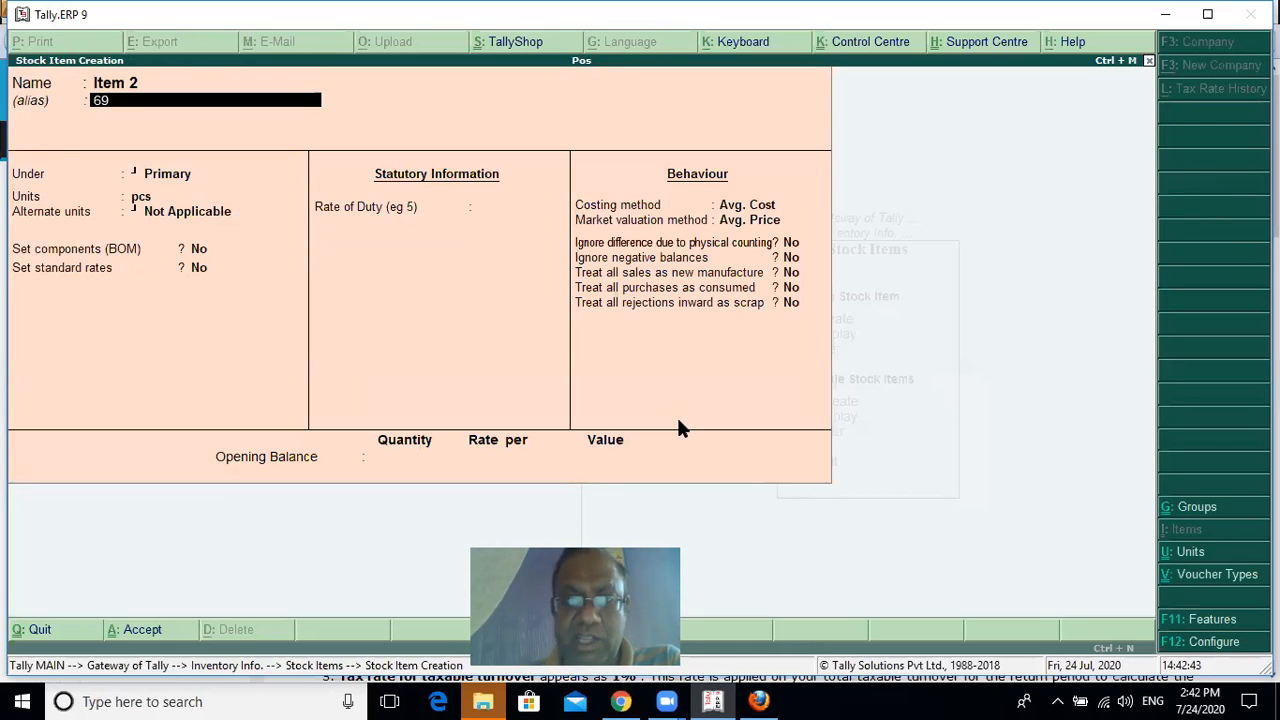
{"action": "type", "text": "41848455"}
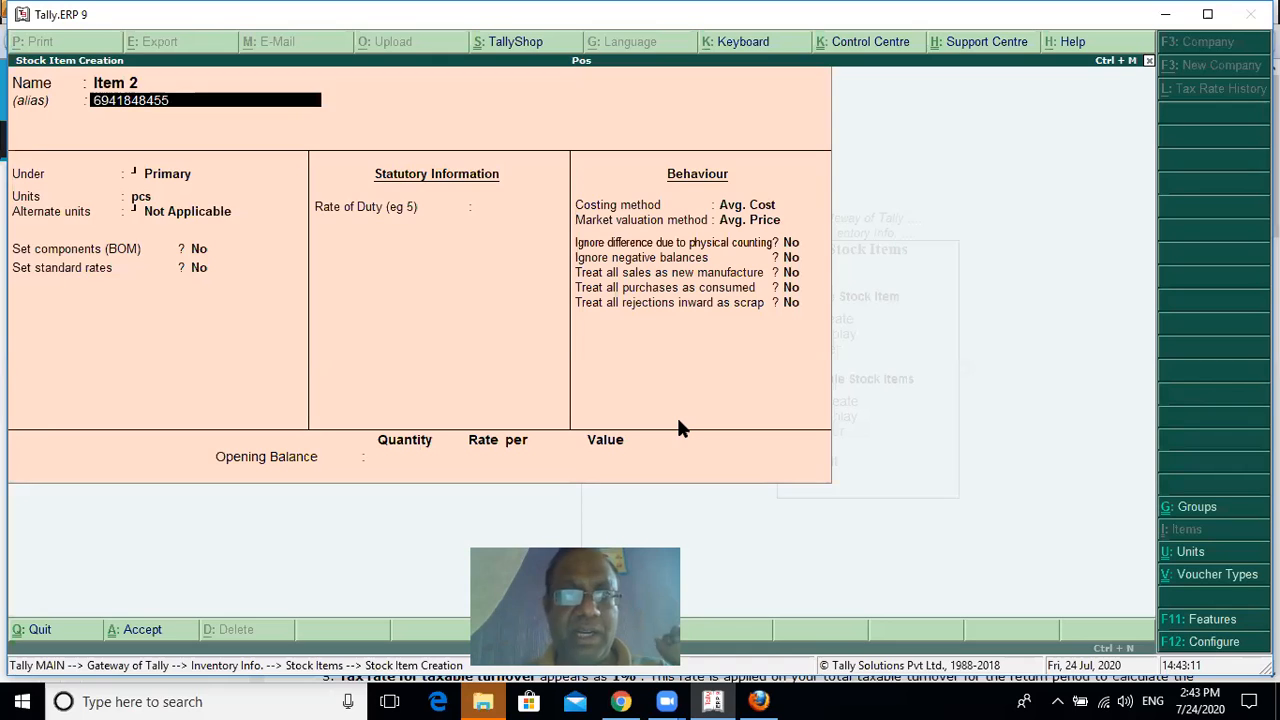
Enable standard rates for Item 2 with a standard selling price of 40 per pcs, and save the item
{"action": "key", "text": "Return"}
{"action": "key", "text": "Return"}
{"action": "key", "text": "Return"}
{"action": "key", "text": "Return"}
{"action": "key", "text": "Return"}
{"action": "key", "text": "Return"}
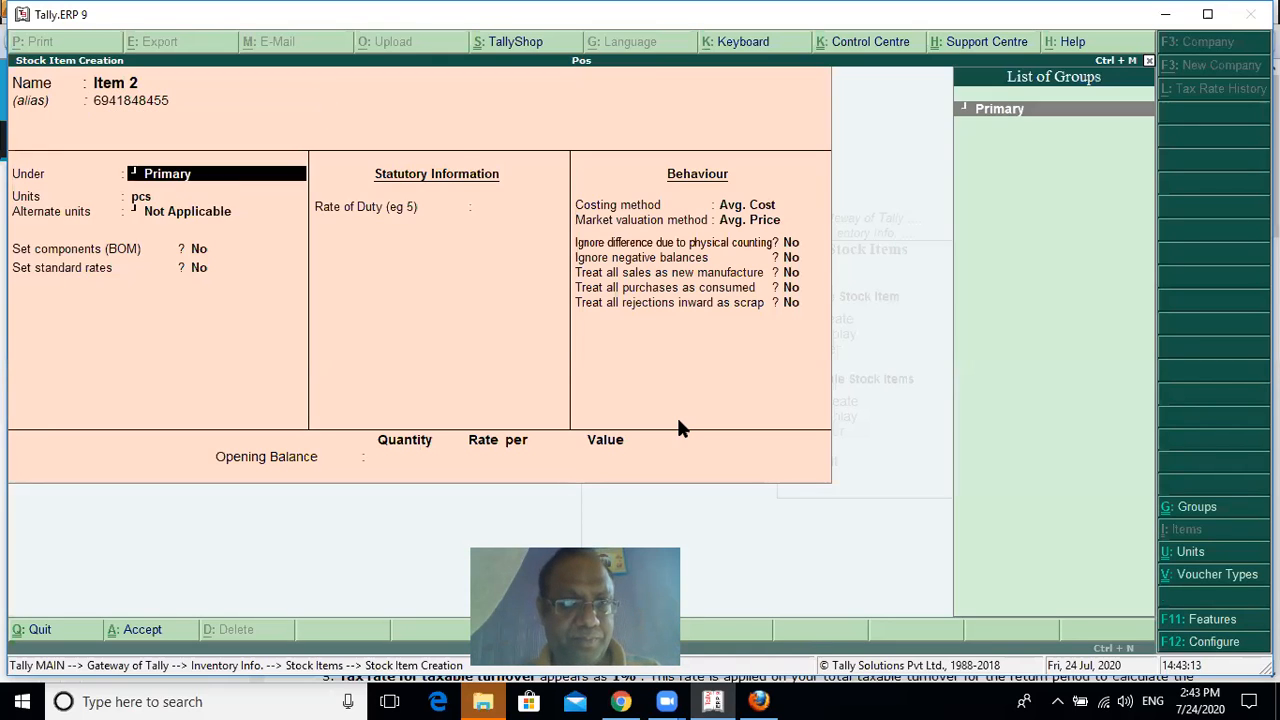
{"action": "key", "text": "y"}
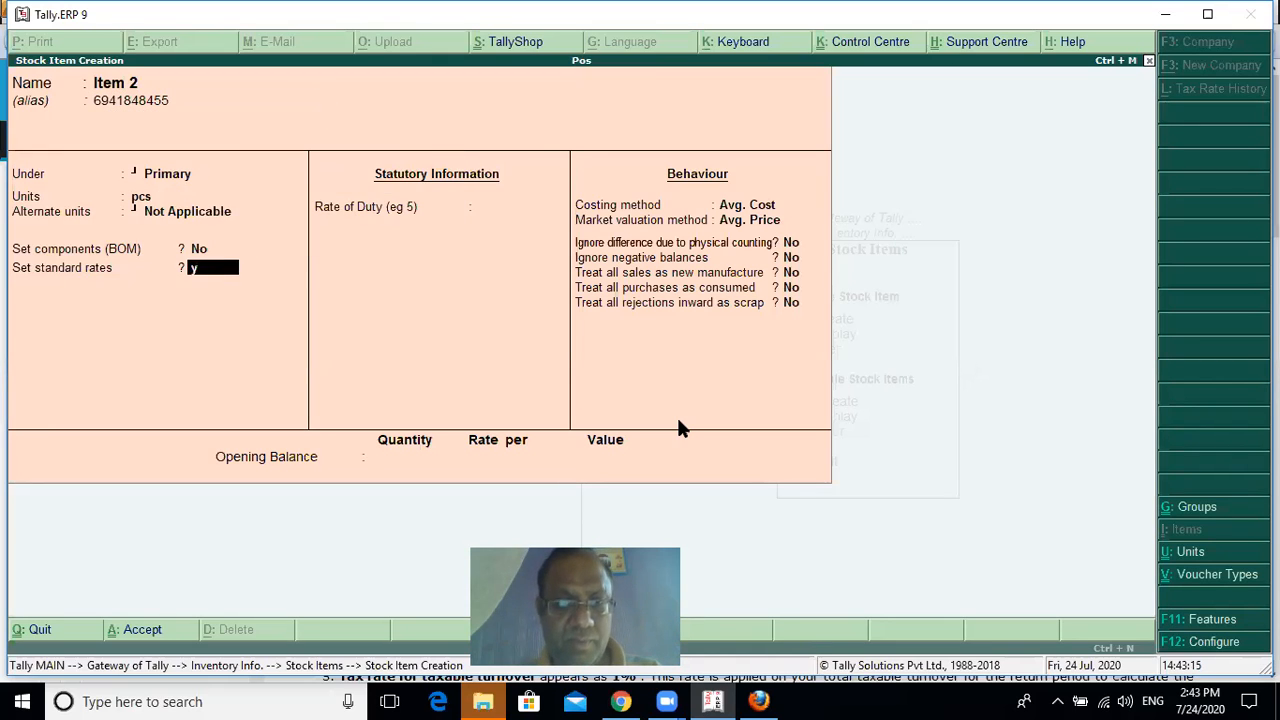
{"action": "key", "text": "Return"}
{"action": "key", "text": "Return"}
{"action": "key", "text": "Return"}
{"action": "key", "text": "Return"}
{"action": "type", "text": "40"}
{"action": "key", "text": "Return"}
{"action": "key", "text": "Return"}
{"action": "key", "text": "Return"}
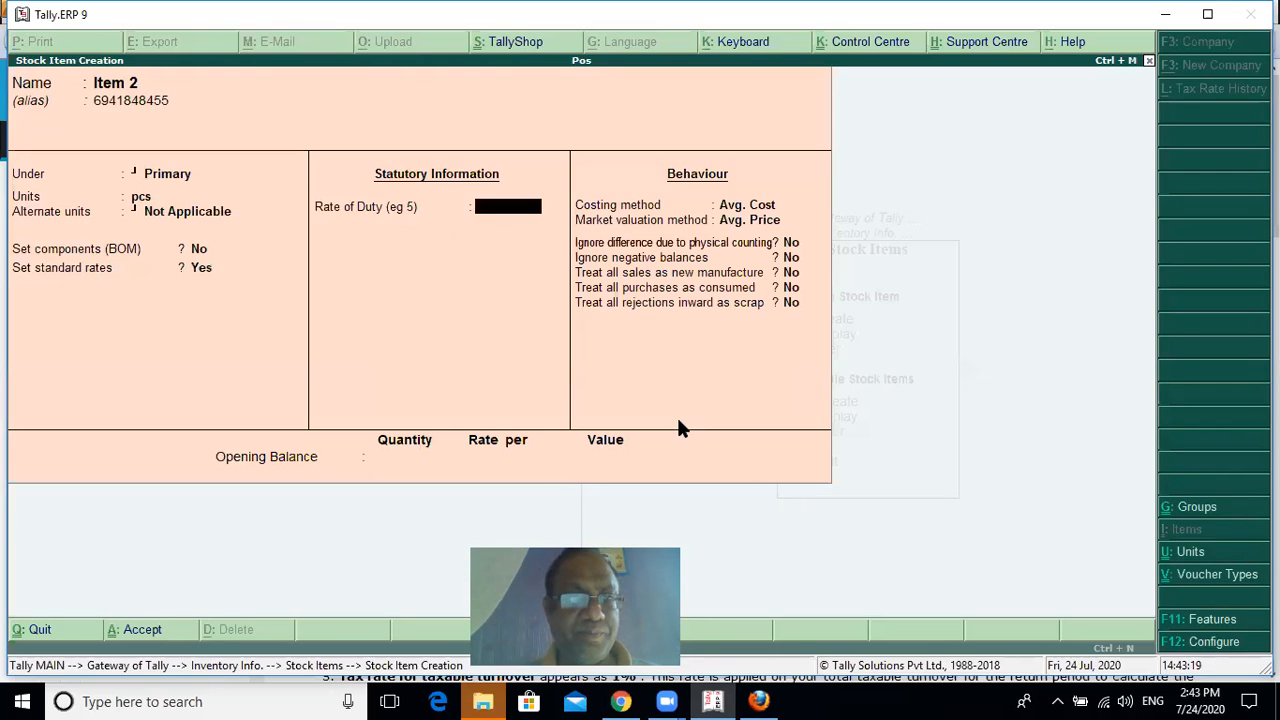
{"action": "key", "text": "Return"}
{"action": "key", "text": "ctrl+a"}
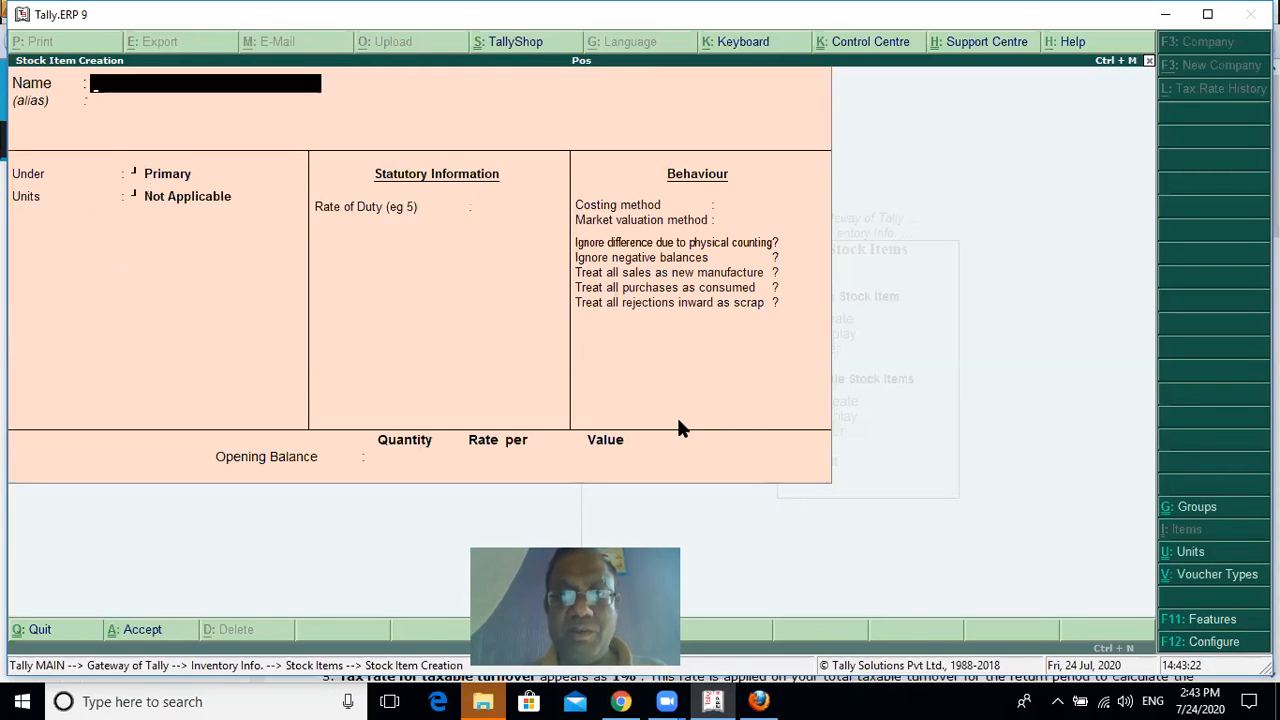
Leave stock item creation and open Item 1 for alteration
{"action": "key", "text": "Escape"}
{"action": "key", "text": "Return"}
{"action": "key", "text": "Up"}
{"action": "key", "text": "Down"}
{"action": "key", "text": "Down"}
{"action": "key", "text": "Down"}
{"action": "key", "text": "Return"}
{"action": "key", "text": "Down"}
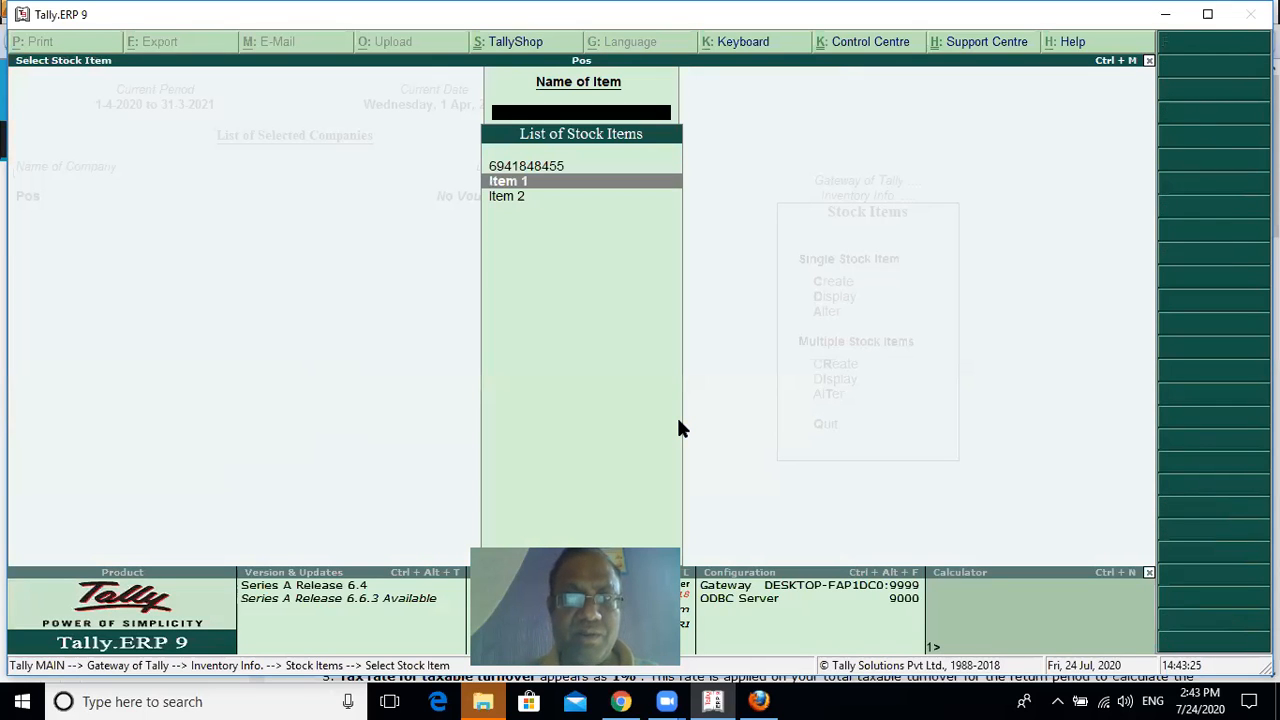
{"action": "key", "text": "Return"}
Give Item 1 the alias 98469526 and save the altered stock item
{"action": "key", "text": "Return"}
{"action": "type", "text": "98469526"}
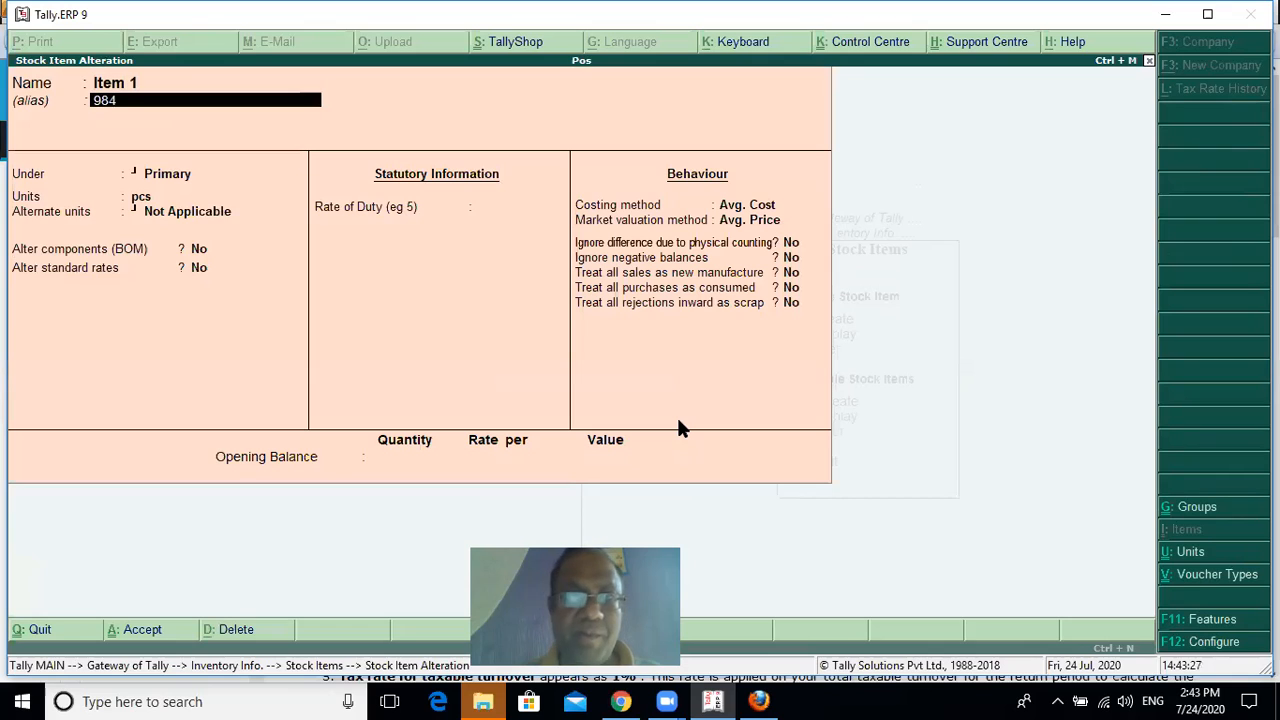
{"action": "key", "text": "Return"}
{"action": "key", "text": "Return"}
{"action": "key", "text": "Return"}
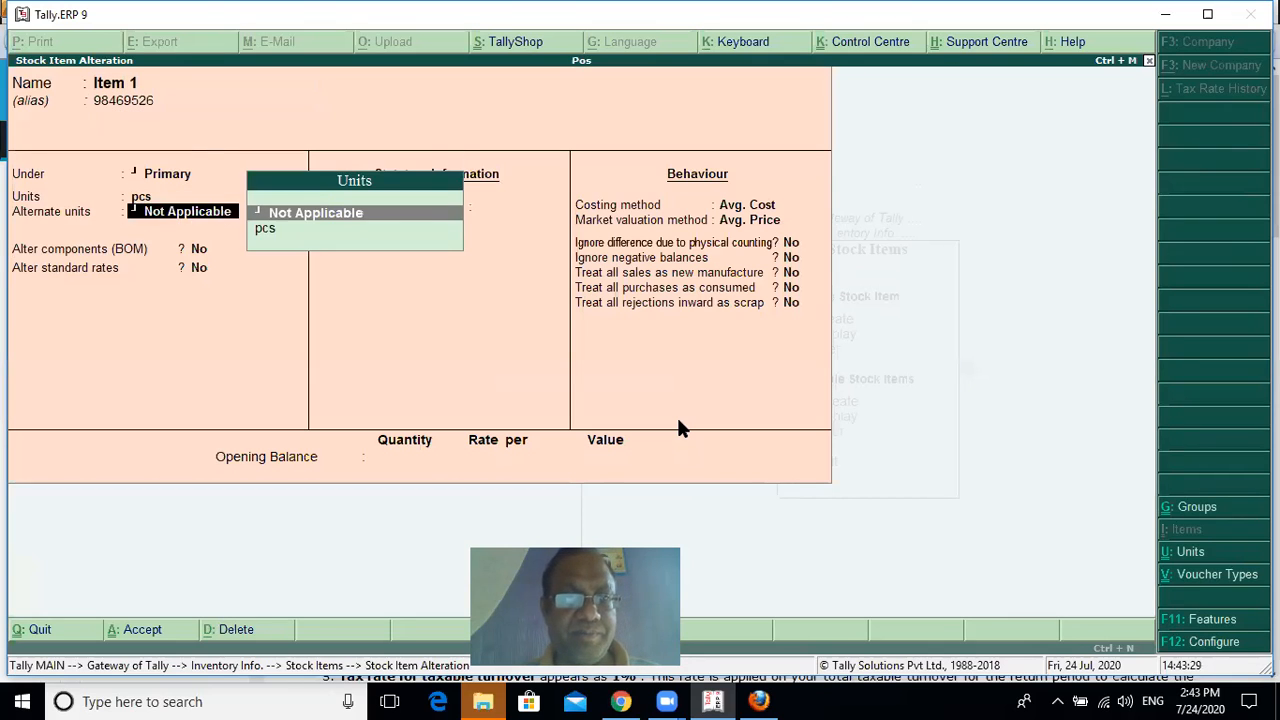
{"action": "key", "text": "Return"}
{"action": "key", "text": "Return"}
{"action": "key", "text": "Return"}
{"action": "key", "text": "Return"}
{"action": "key", "text": "Return"}
{"action": "key", "text": "Return"}
{"action": "key", "text": "Return"}
{"action": "key", "text": "Return"}
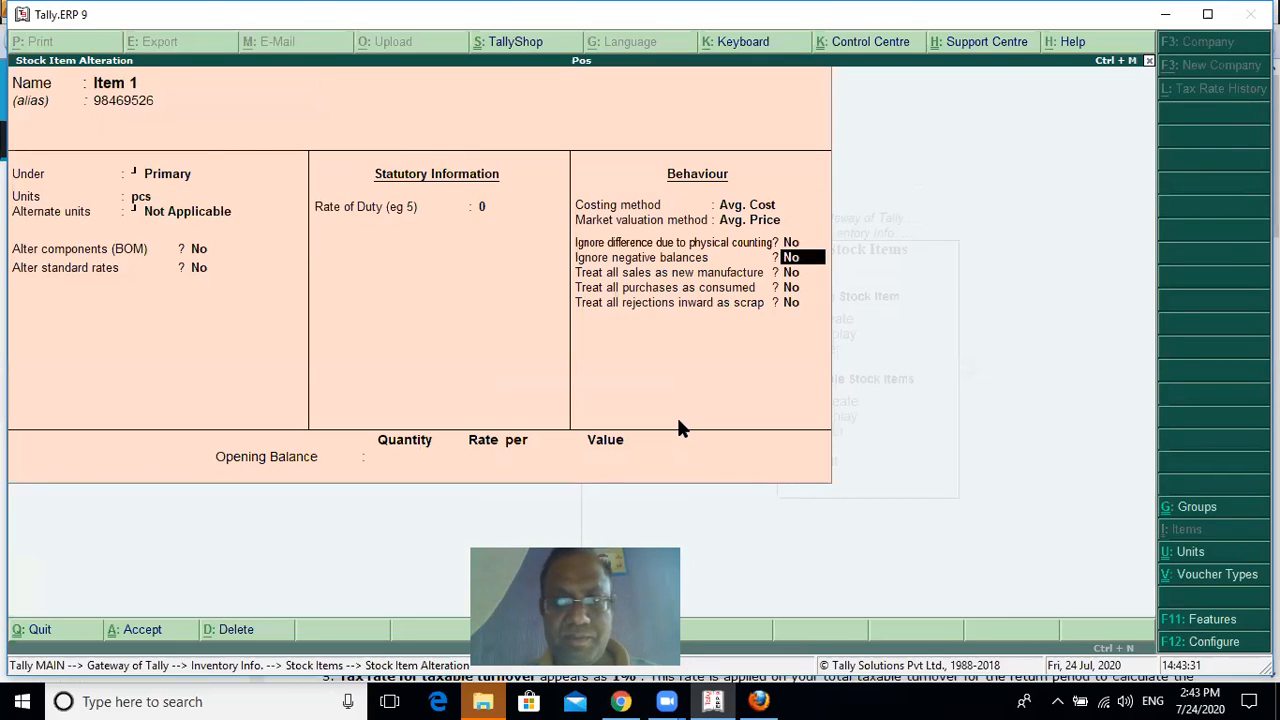
{"action": "key", "text": "Return"}
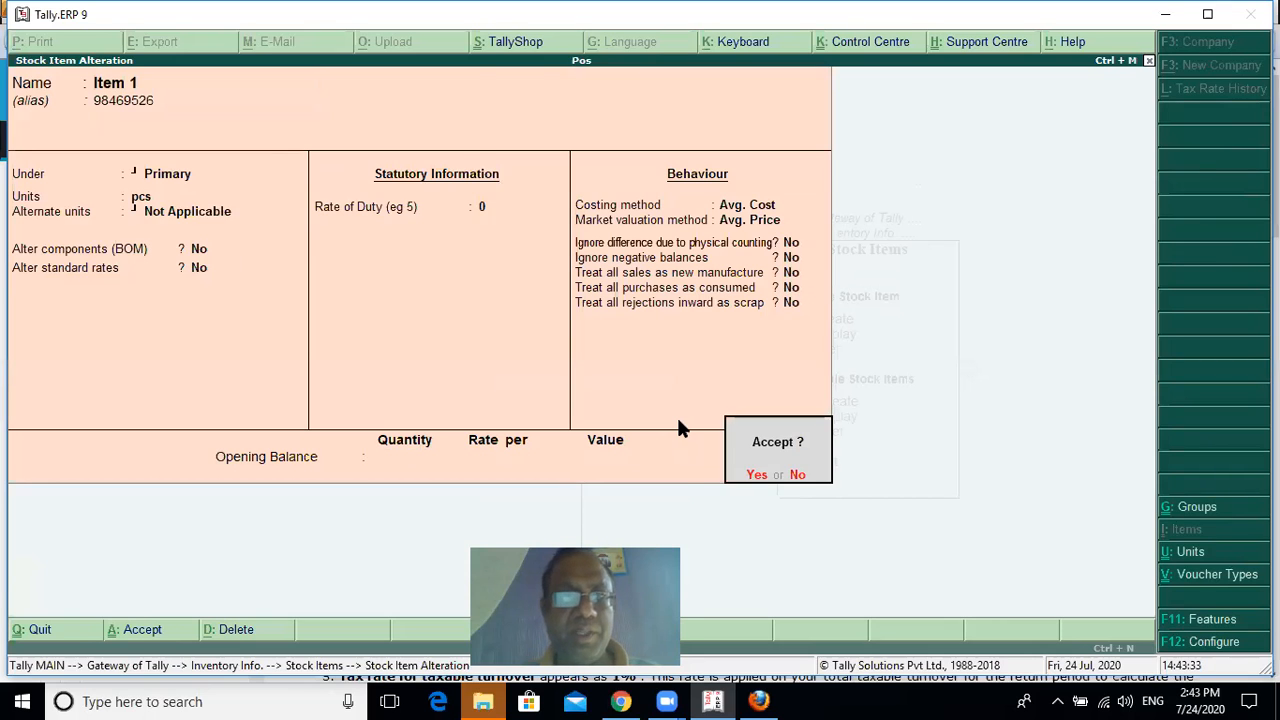
{"action": "key", "text": "Return"}
Return to the Gateway of Tally without quitting and open accounting voucher entry
{"action": "key", "text": "Escape"}
{"action": "key", "text": "Escape"}
{"action": "key", "text": "Escape"}
{"action": "key", "text": "Escape"}
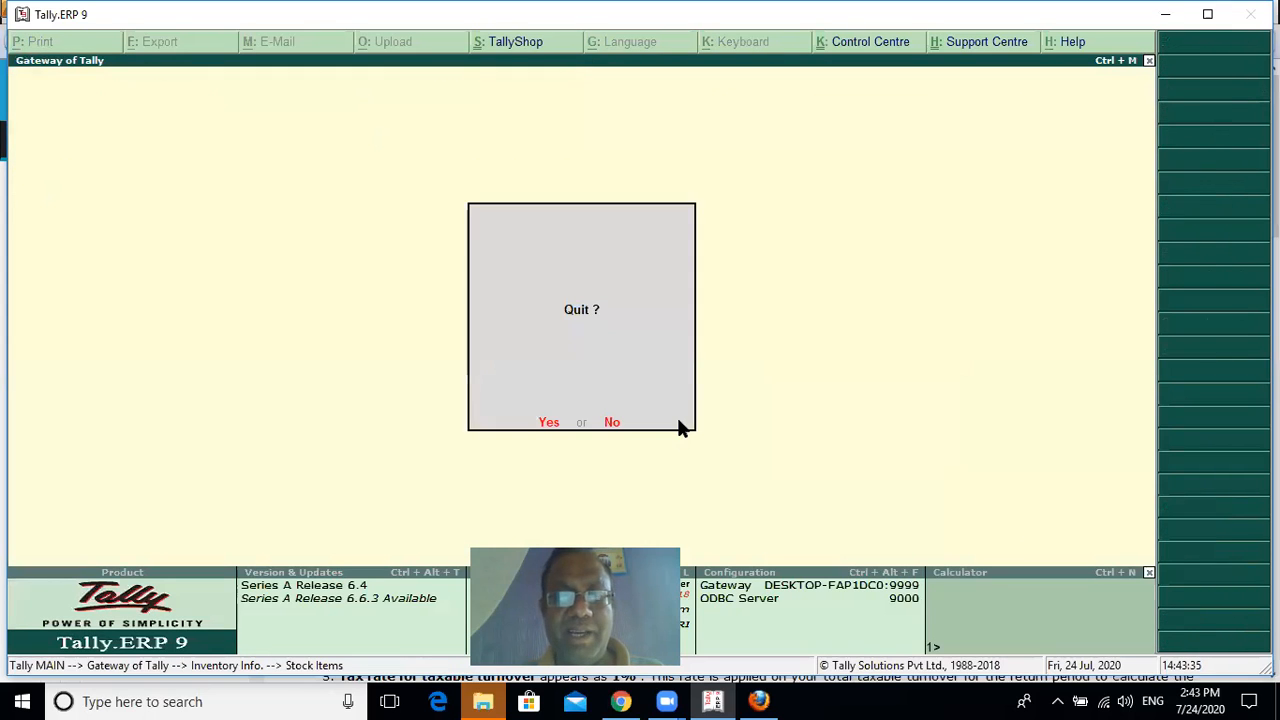
{"action": "key", "text": "n"}
{"action": "key", "text": "Down"}
{"action": "key", "text": "Down"}
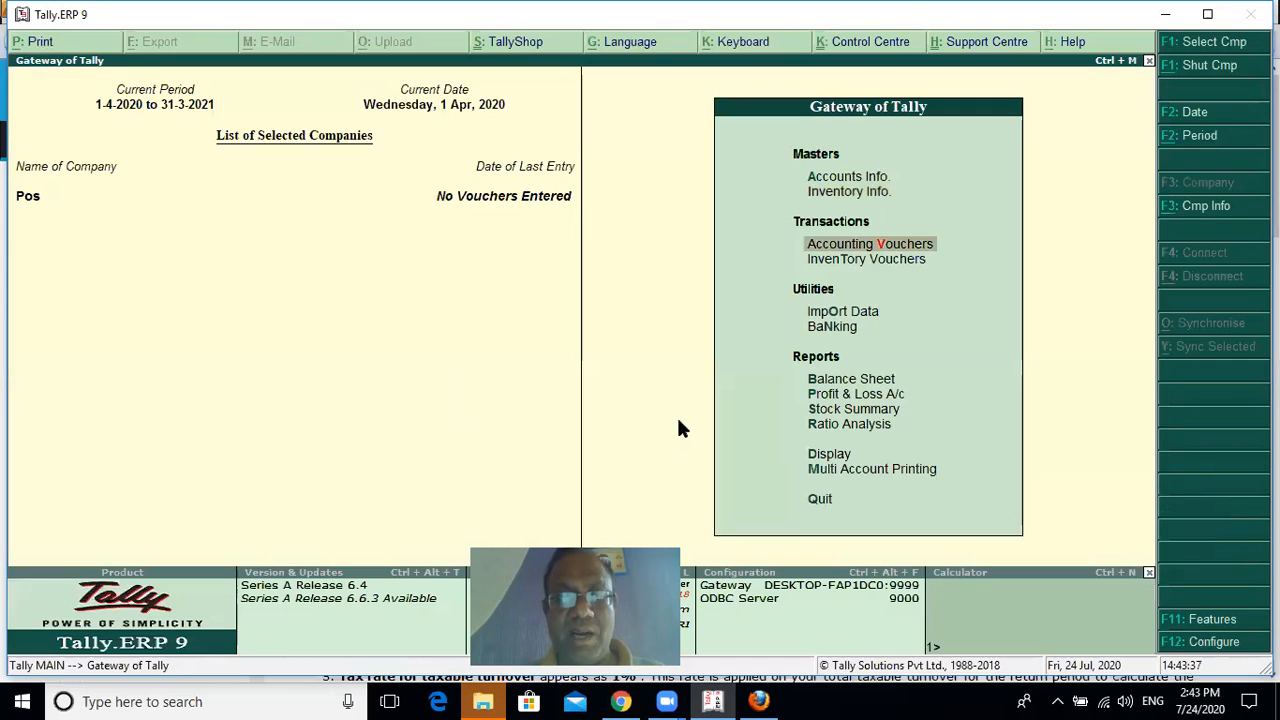
{"action": "key", "text": "Return"}
Start a sales voucher with the Pos voucher type and the Pos voucher class
{"action": "key", "text": "F8"}
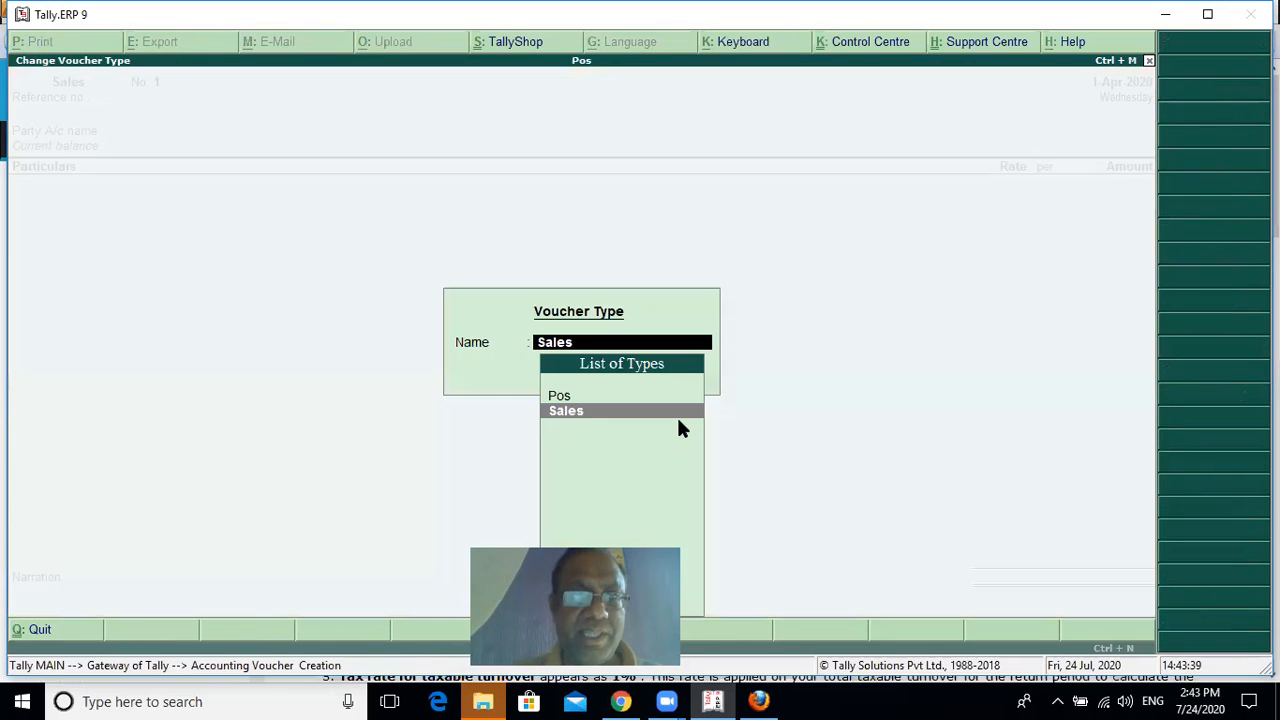
{"action": "key", "text": "Up"}
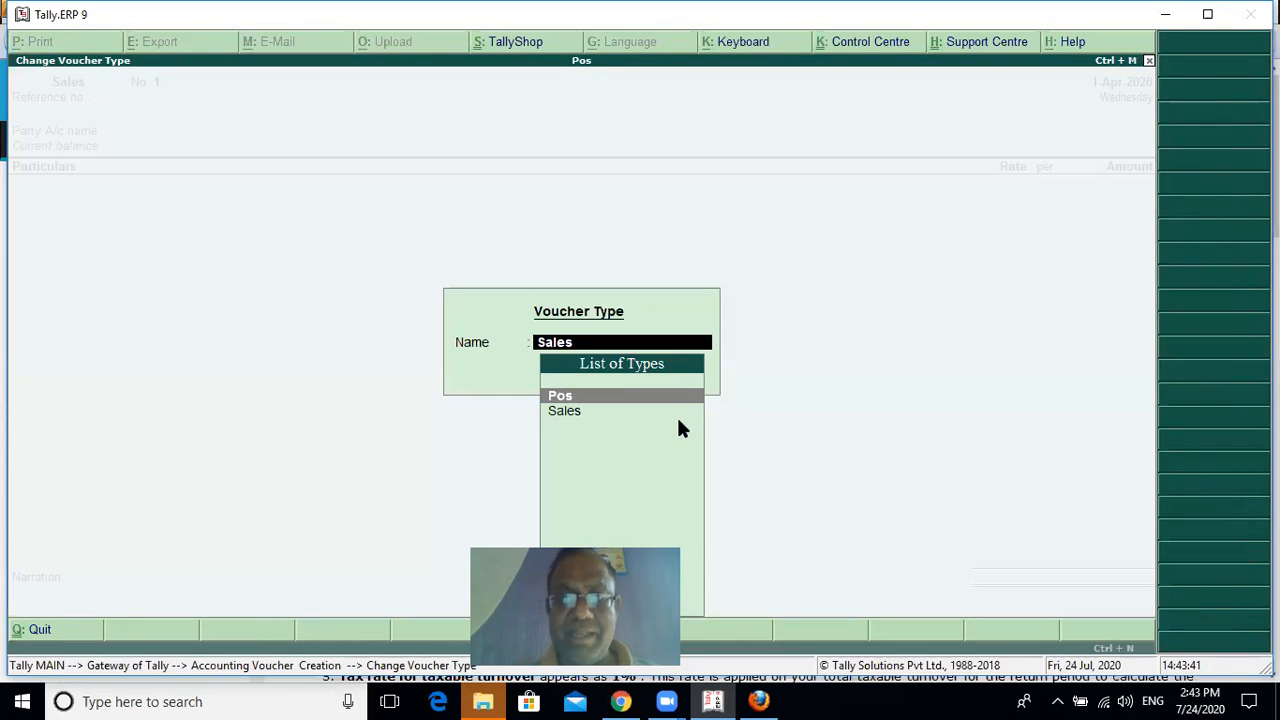
{"action": "key", "text": "Return"}
{"action": "key", "text": "Down"}
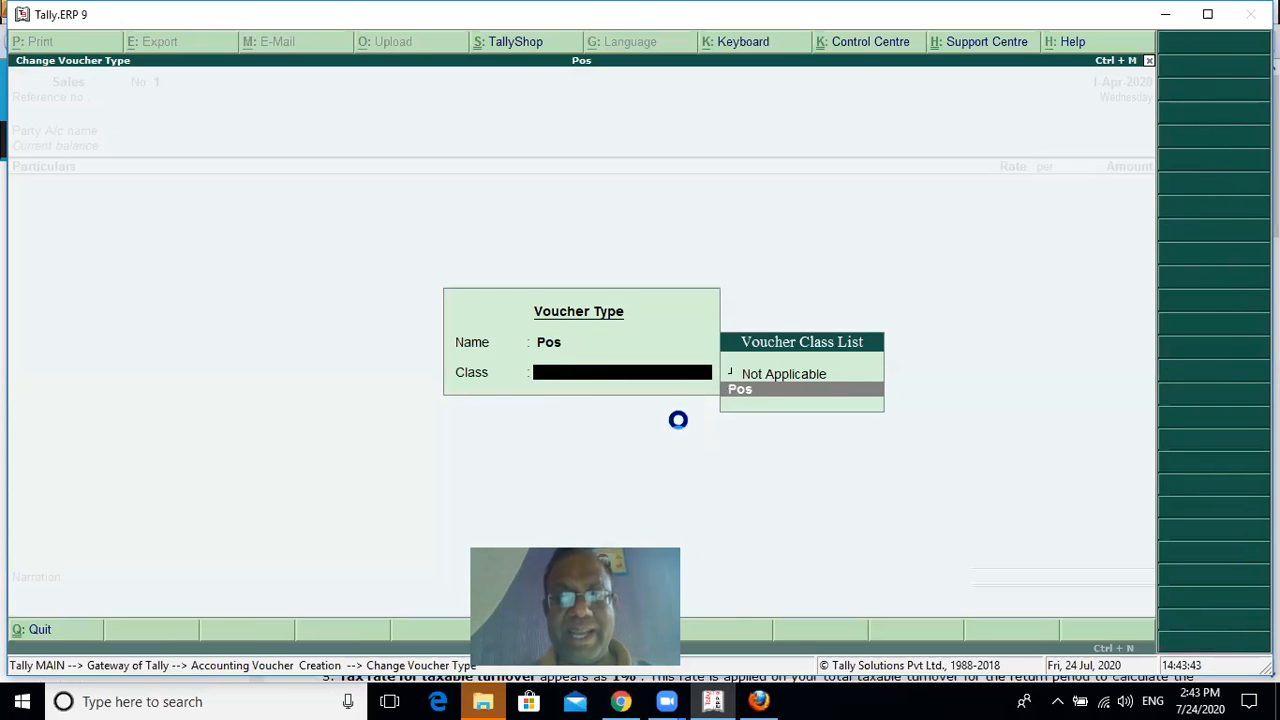
{"action": "key", "text": "Return"}
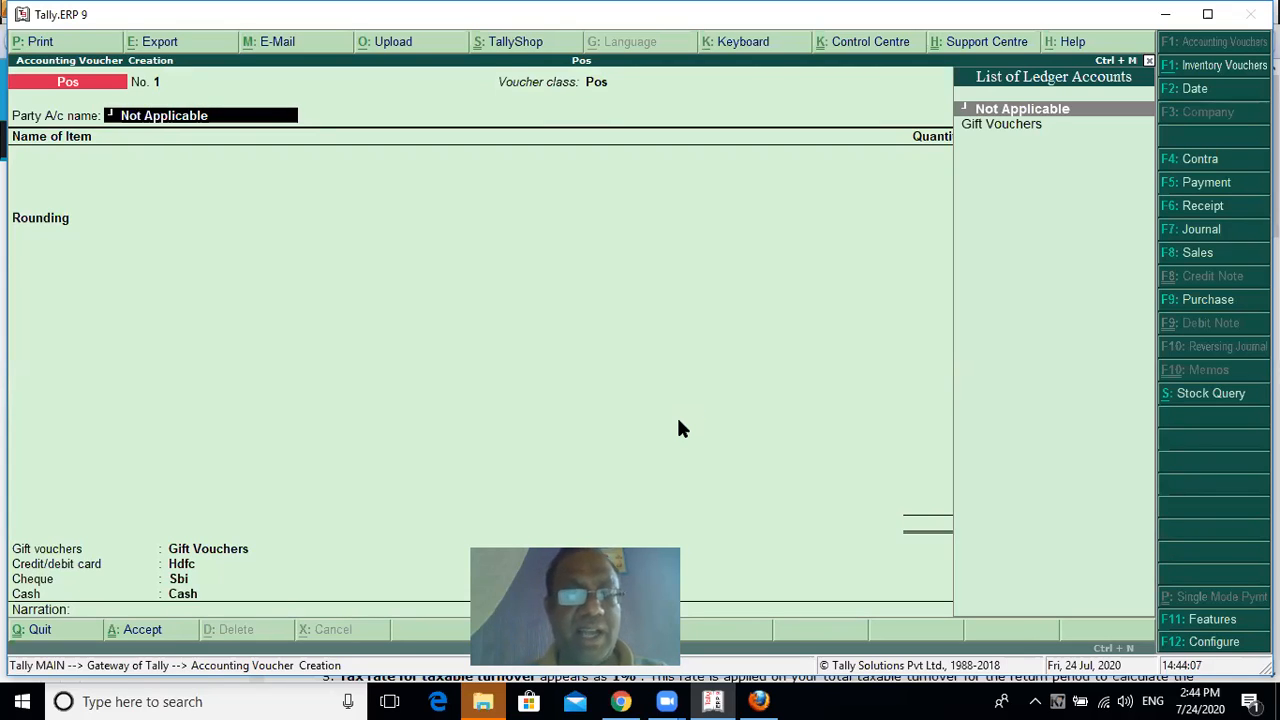
Keep the party account as Not Applicable and enter the buyer's full name in the buyer's details
{"action": "key", "text": "Return"}
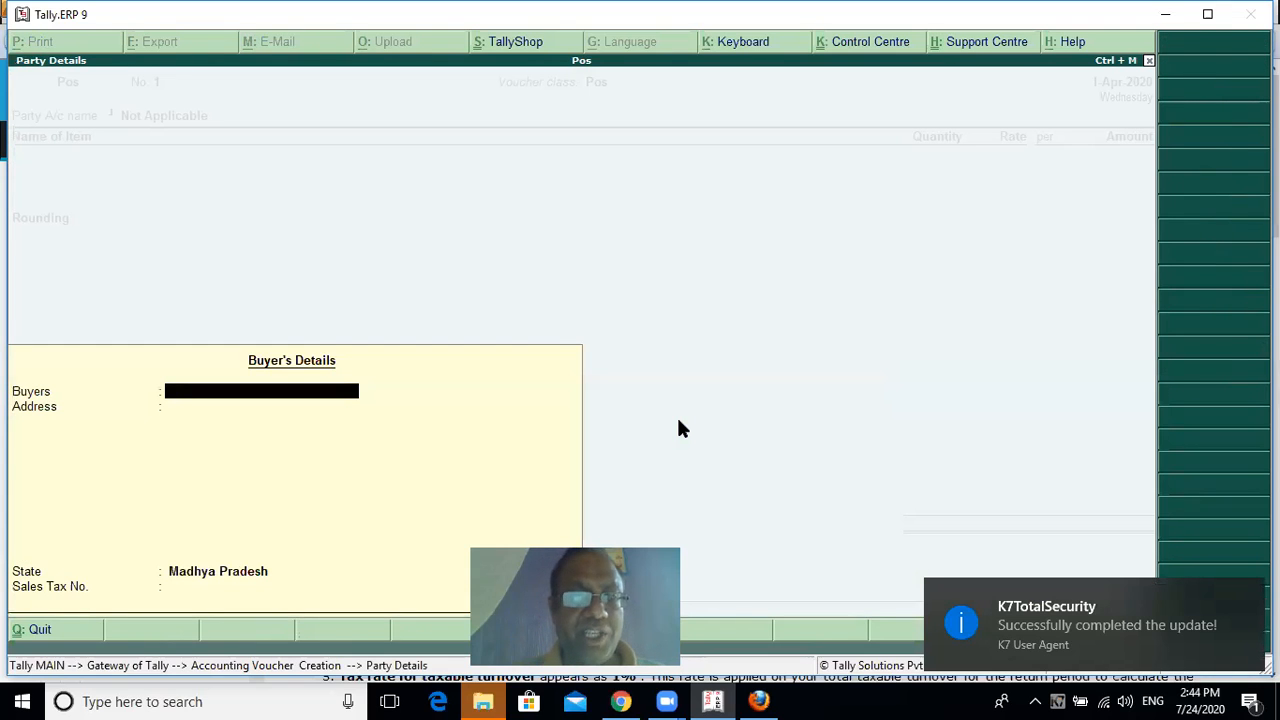
{"action": "key", "text": "Escape"}
{"action": "key", "text": "Return"}
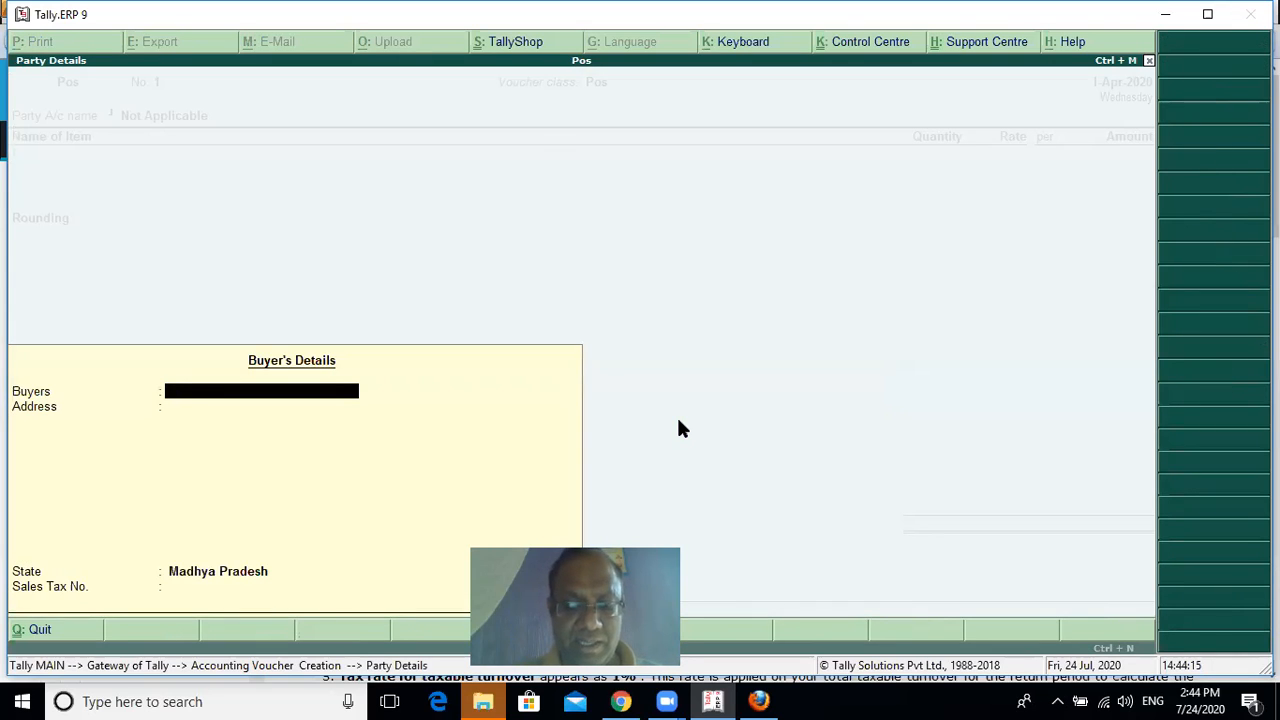
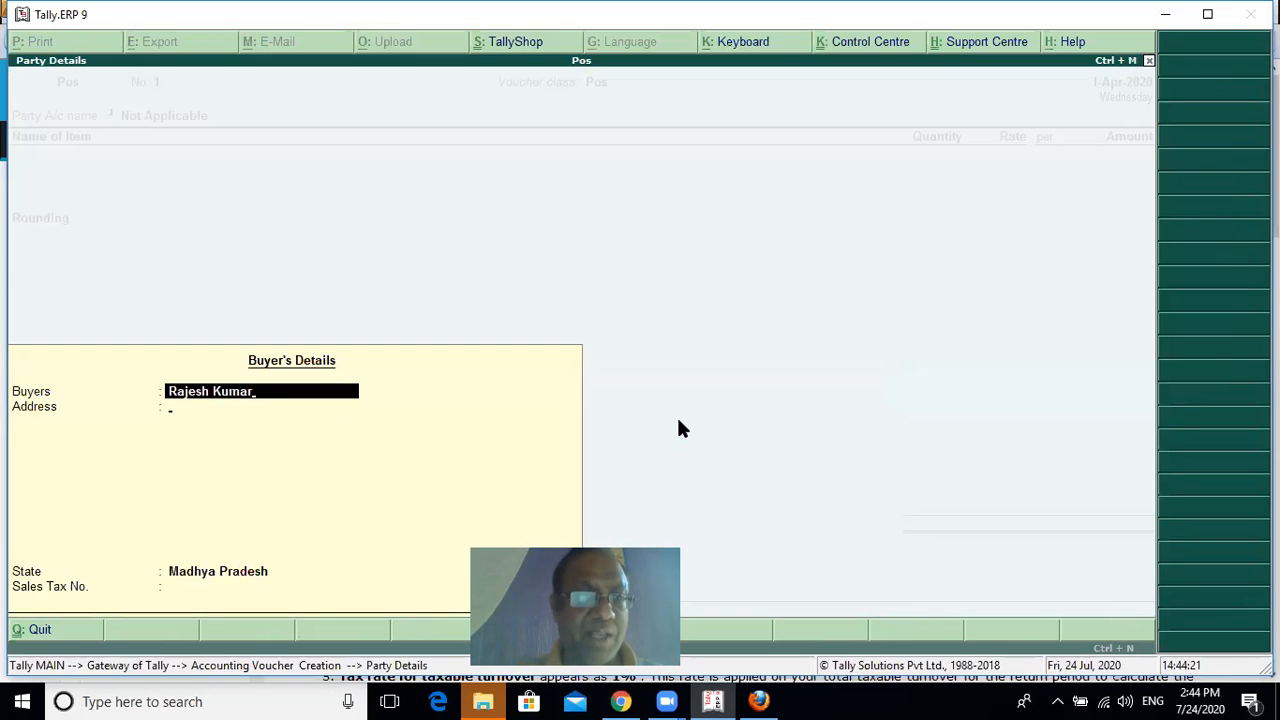
Leave the buyer's address and sales tax number blank, keep the state as Madhya Pradesh, and accept the buyer's details
{"action": "key", "text": "Return"}
{"action": "key", "text": "Return"}
{"action": "key", "text": "Return"}
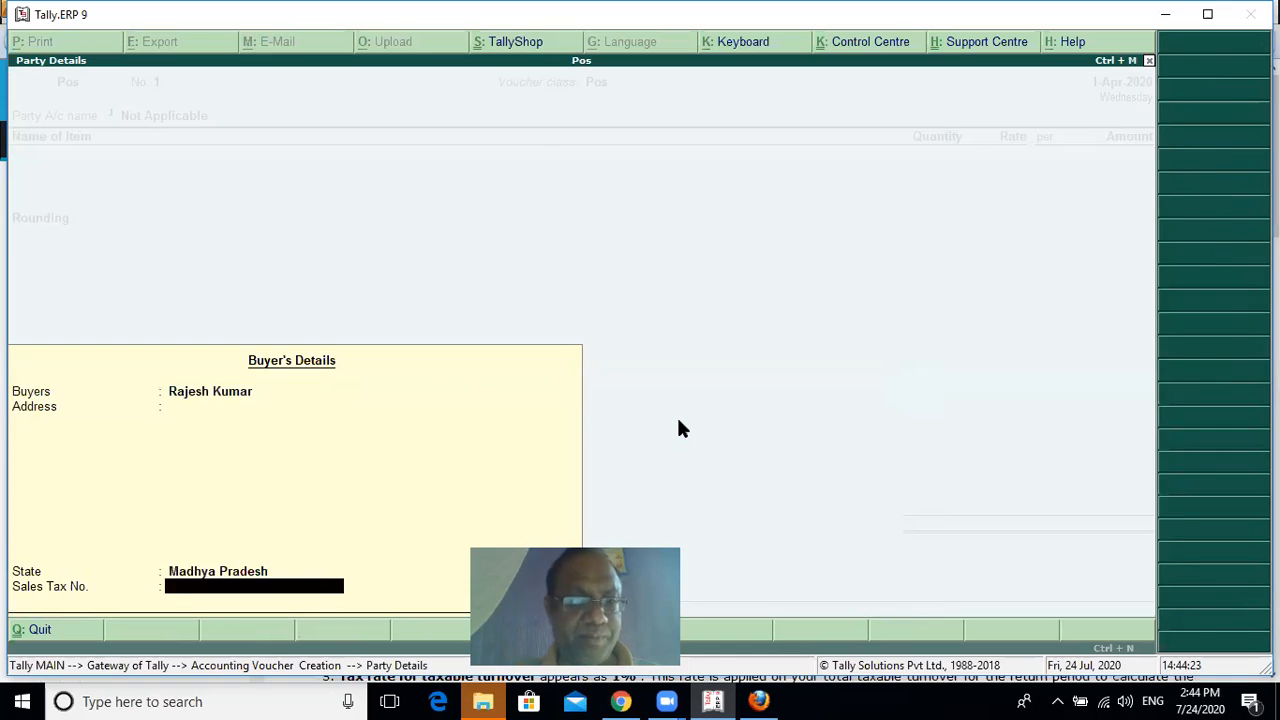
{"action": "key", "text": "Return"}
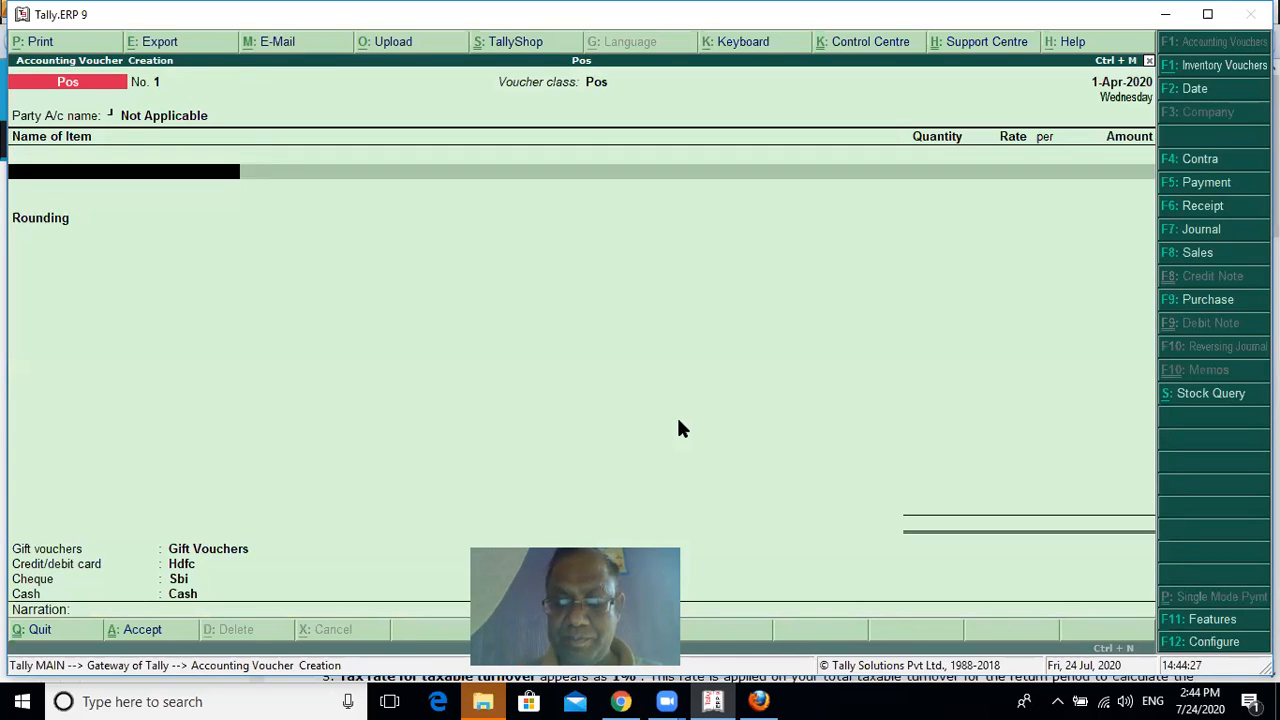
{"action": "type", "text": "4"}
{"action": "key", "text": "Down"}
{"action": "key", "text": "Return"}
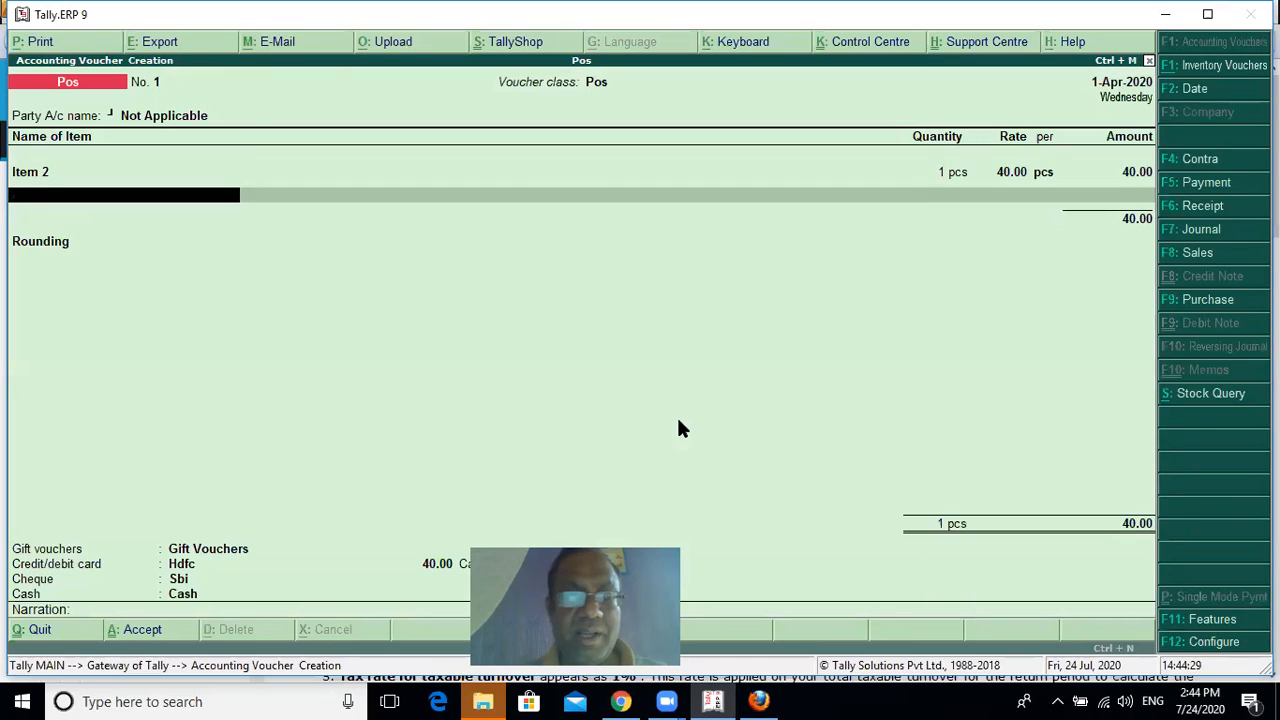
Add Item 1 to the invoice through its barcode alias 98469526 and end the item list
{"action": "type", "text": "55"}
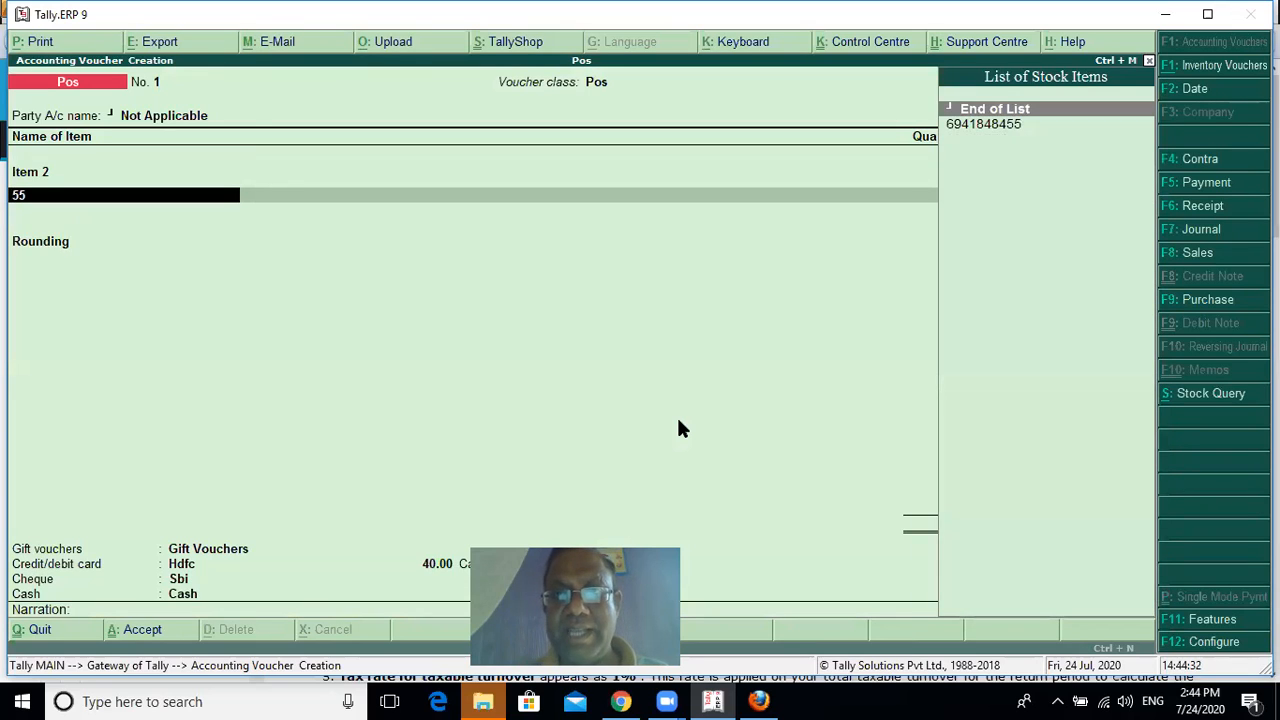
{"action": "key", "text": "BackSpace"}
{"action": "key", "text": "Down"}
{"action": "key", "text": "Down"}
{"action": "key", "text": "Return"}
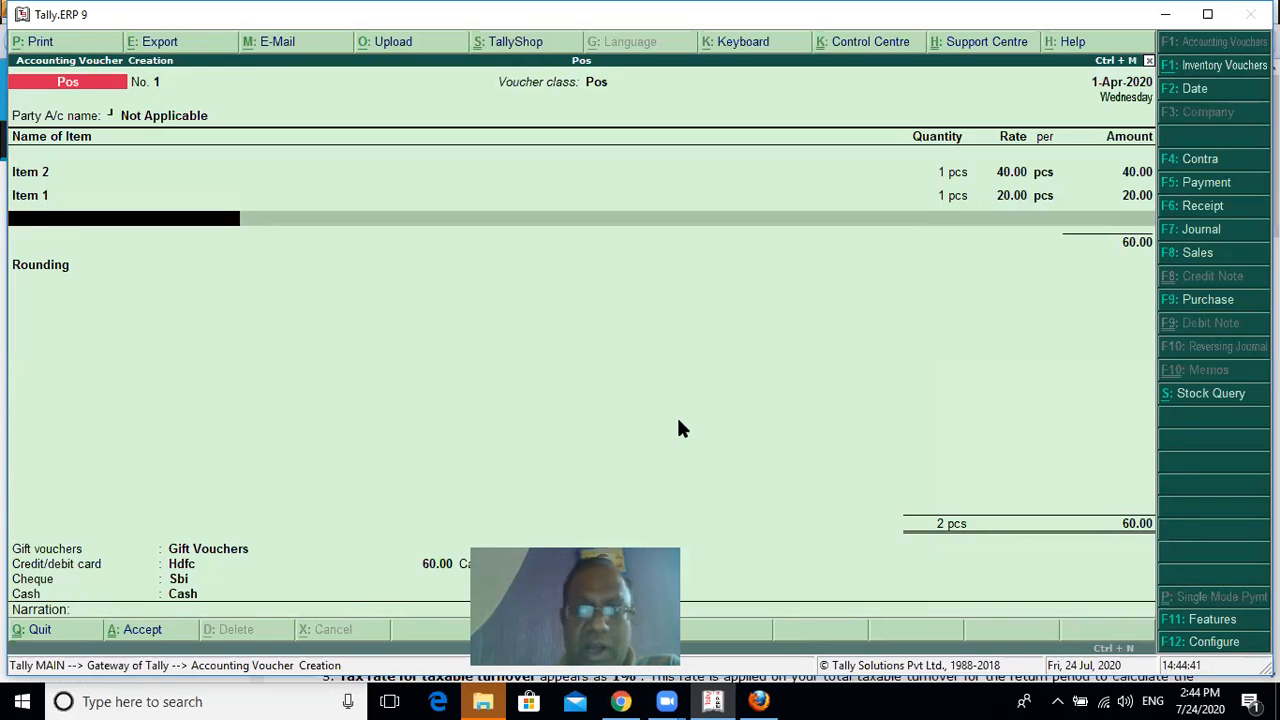
{"action": "key", "text": "BackSpace"}
{"action": "key", "text": "Return"}
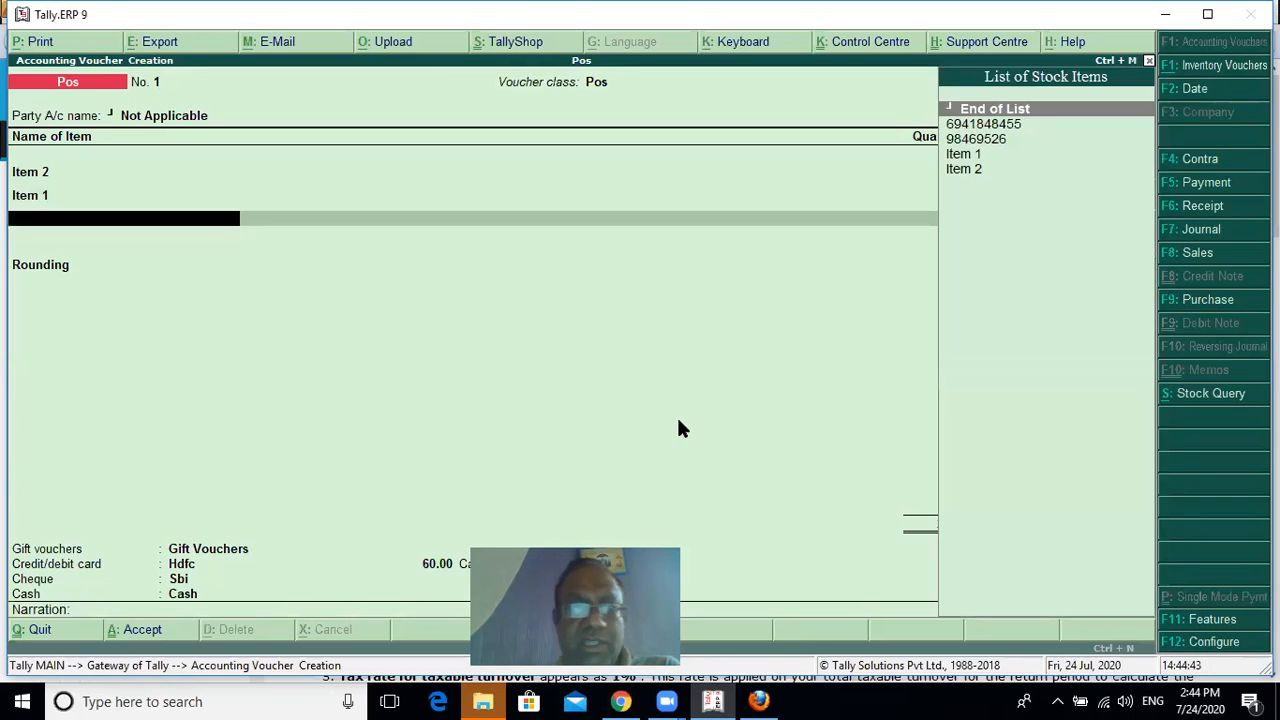
{"action": "key", "text": "Return"}
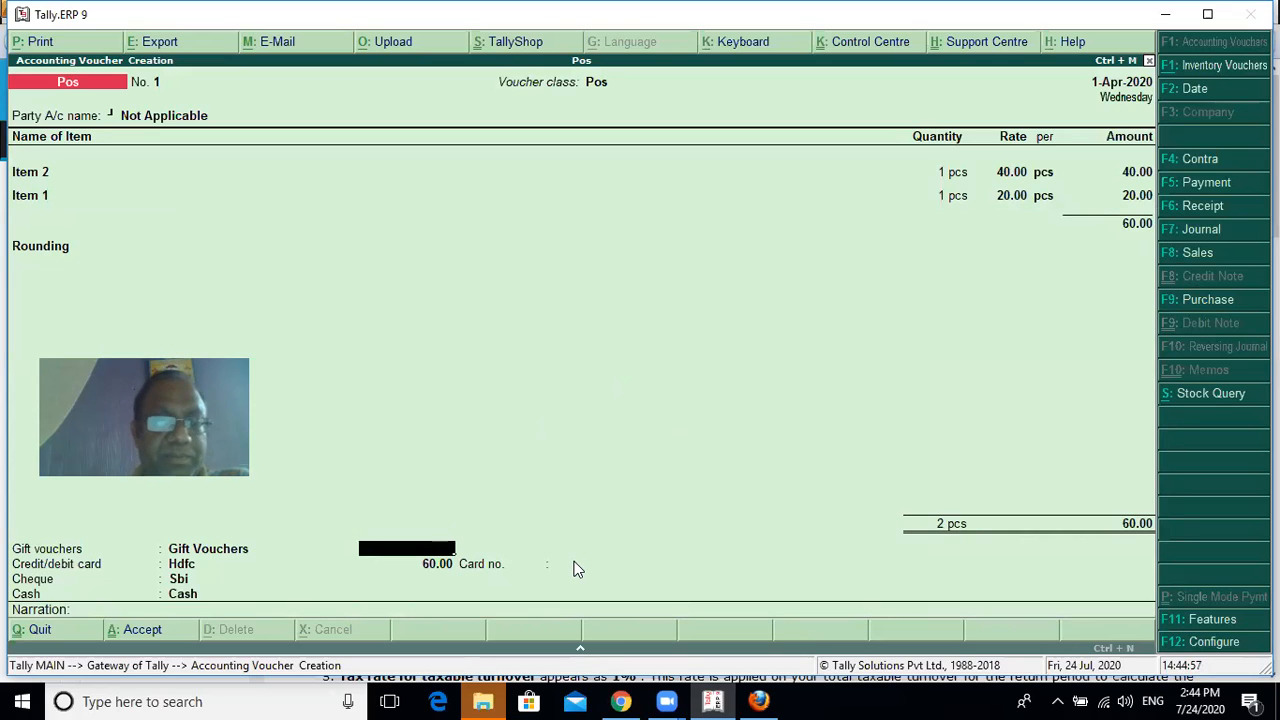
Allocate 5.00 of the payment to gift vouchers and 25.00 to the Hdfc credit/debit card, and enter the card number
{"action": "type", "text": "5"}
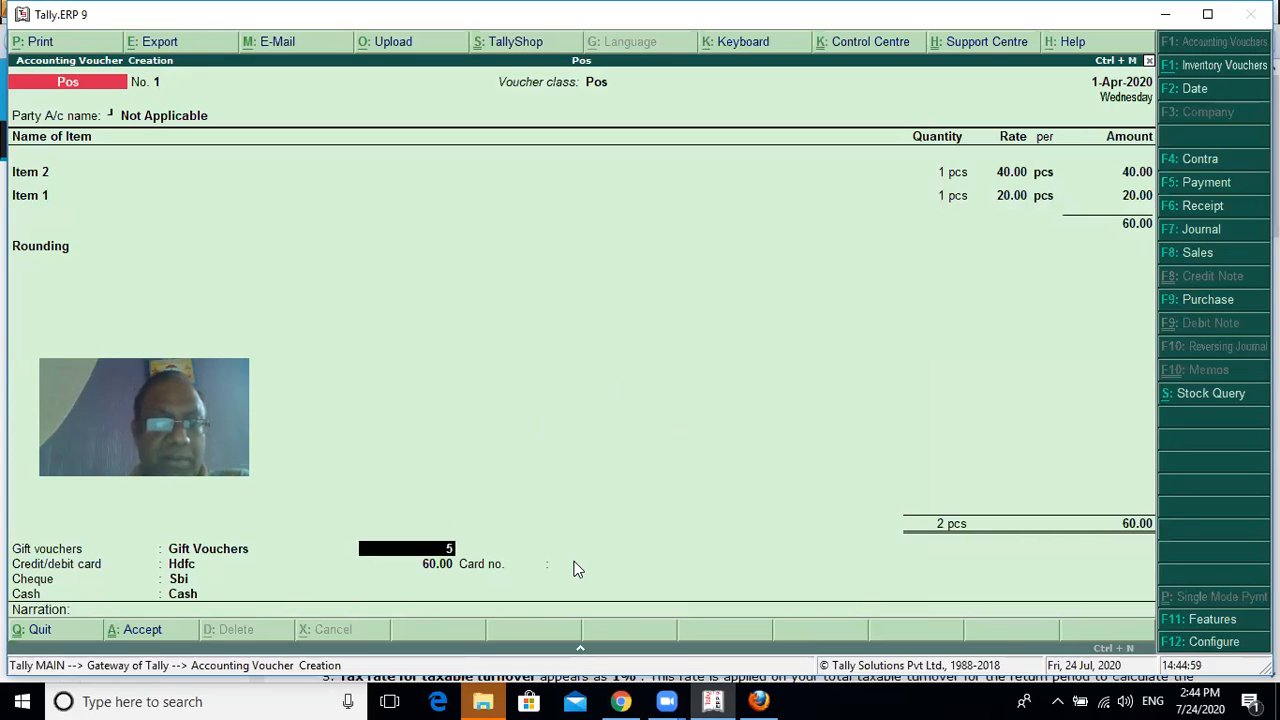
{"action": "key", "text": "Return"}
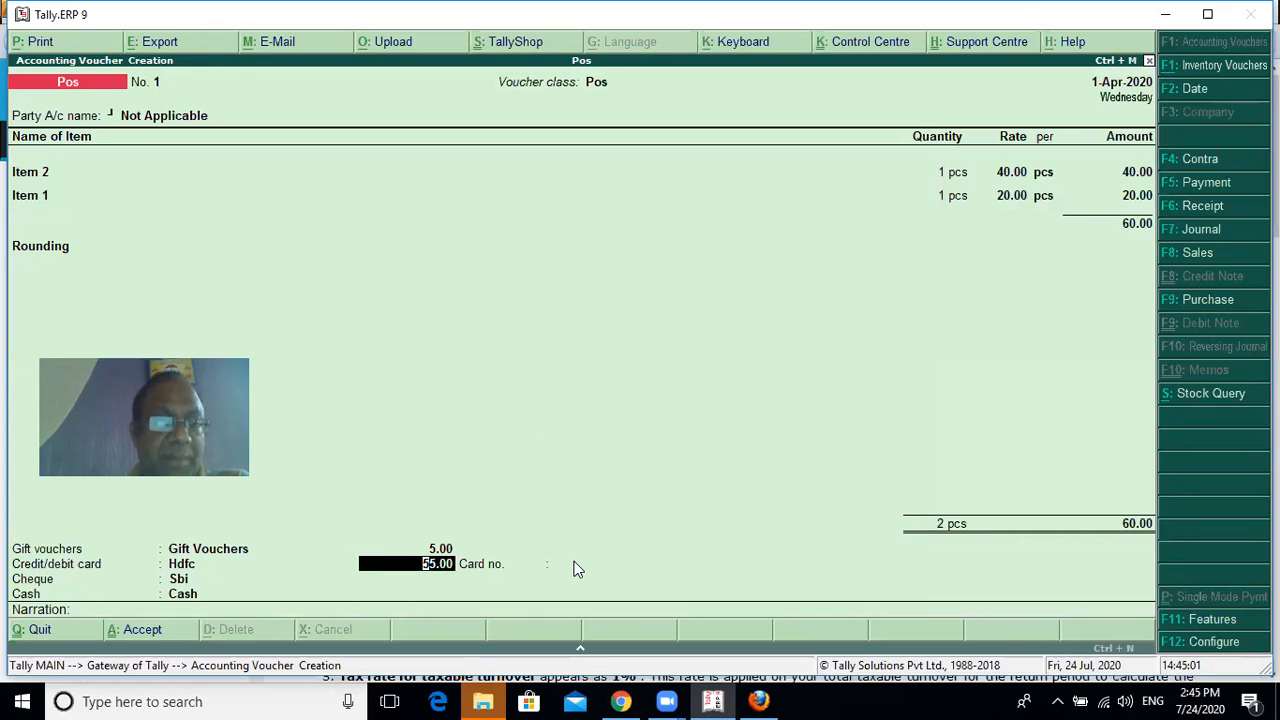
{"action": "type", "text": "25"}
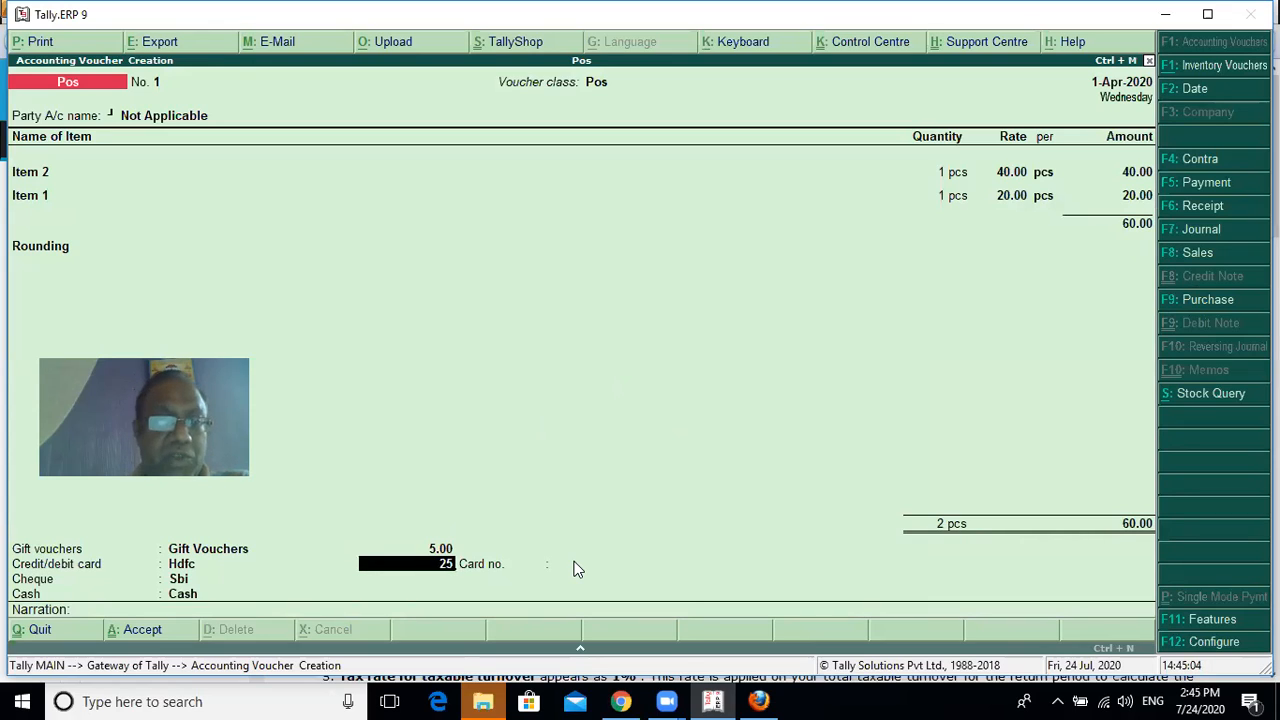
{"action": "key", "text": "Return"}
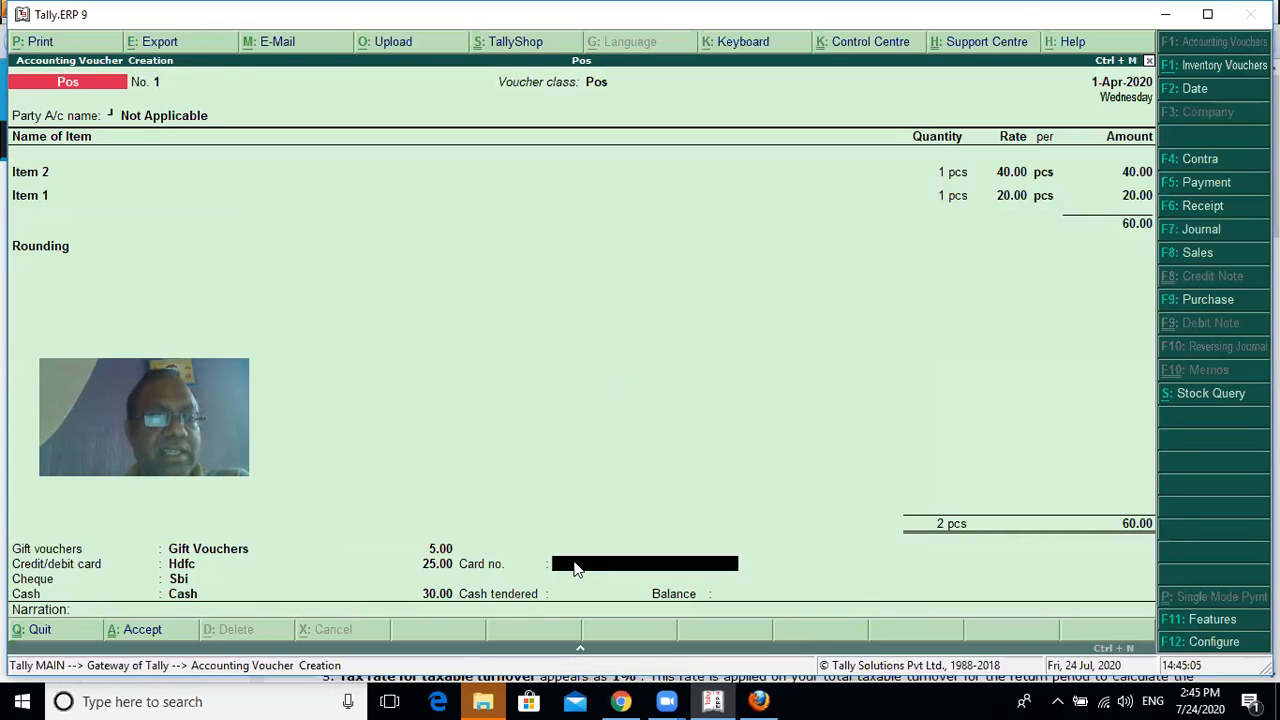
{"action": "type", "text": "587458458"}
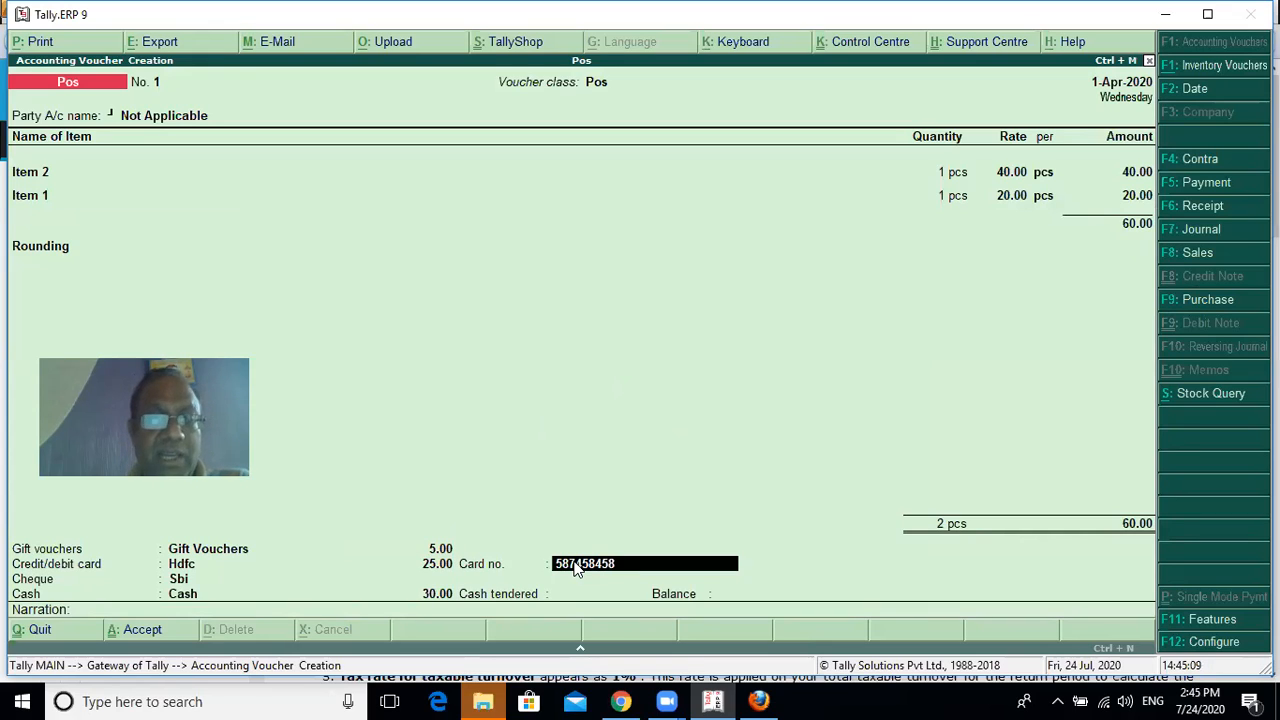
{"action": "key", "text": "Return"}
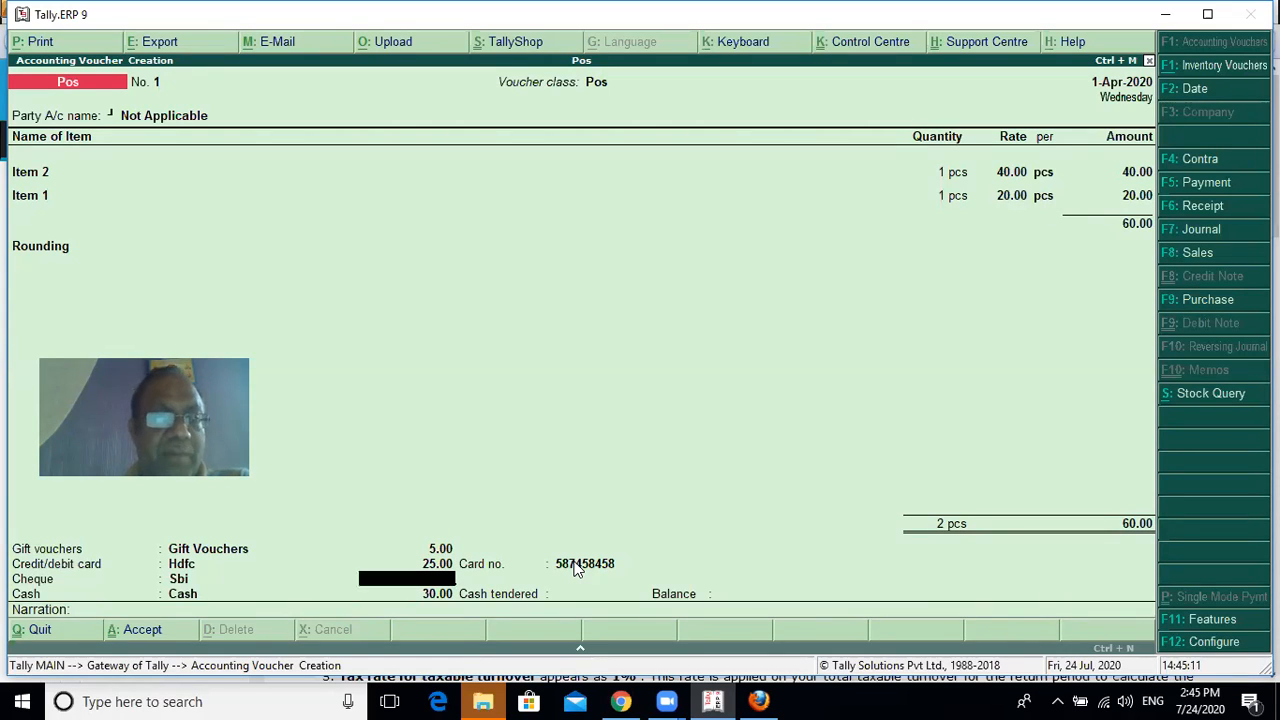
Allocate 10.00 of the payment to cheque, with Icici Bank as the bank name, and enter the cheque number
{"action": "type", "text": "10"}
{"action": "key", "text": "Return"}
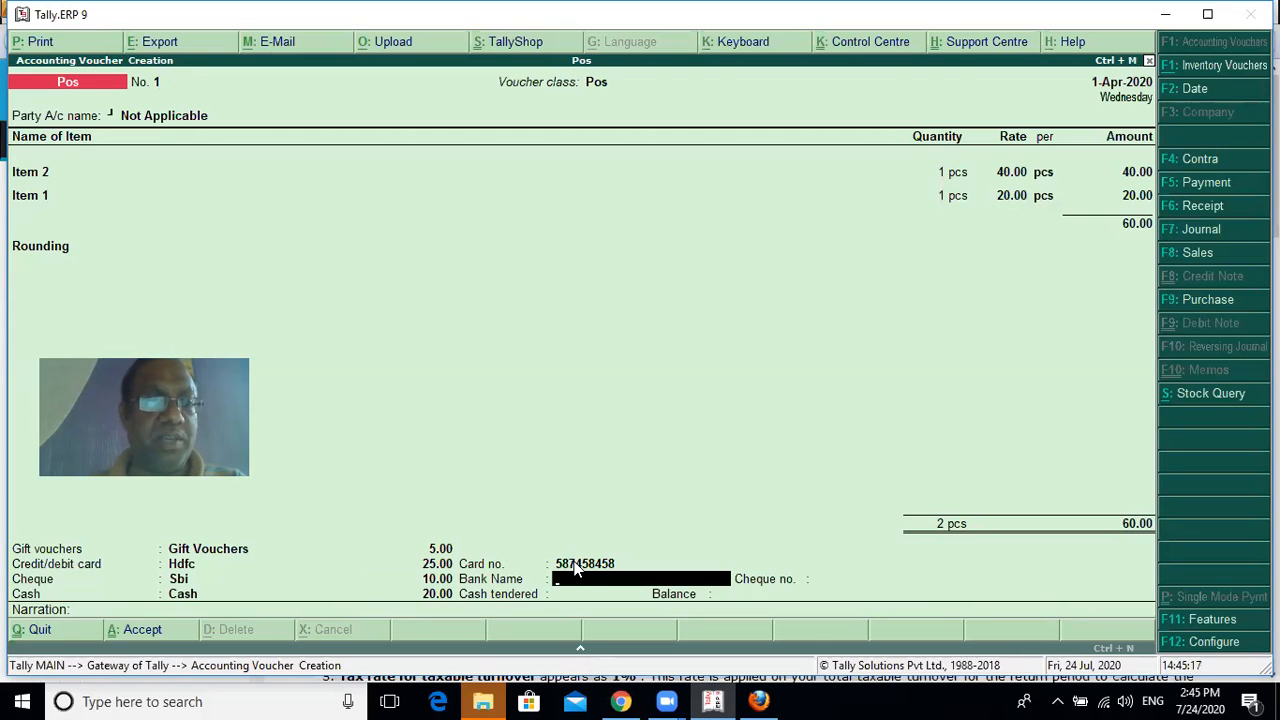
{"action": "type", "text": "Icici"}
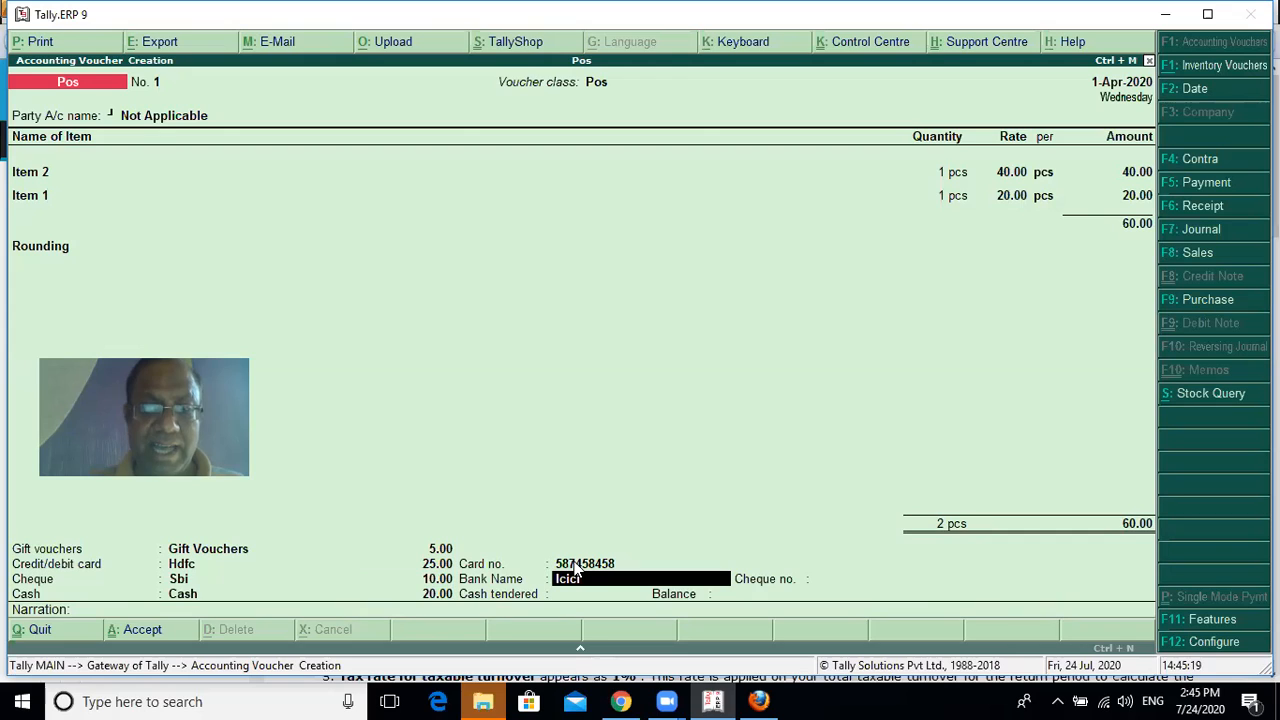
{"action": "type", "text": " bank"}
{"action": "key", "text": "Return"}
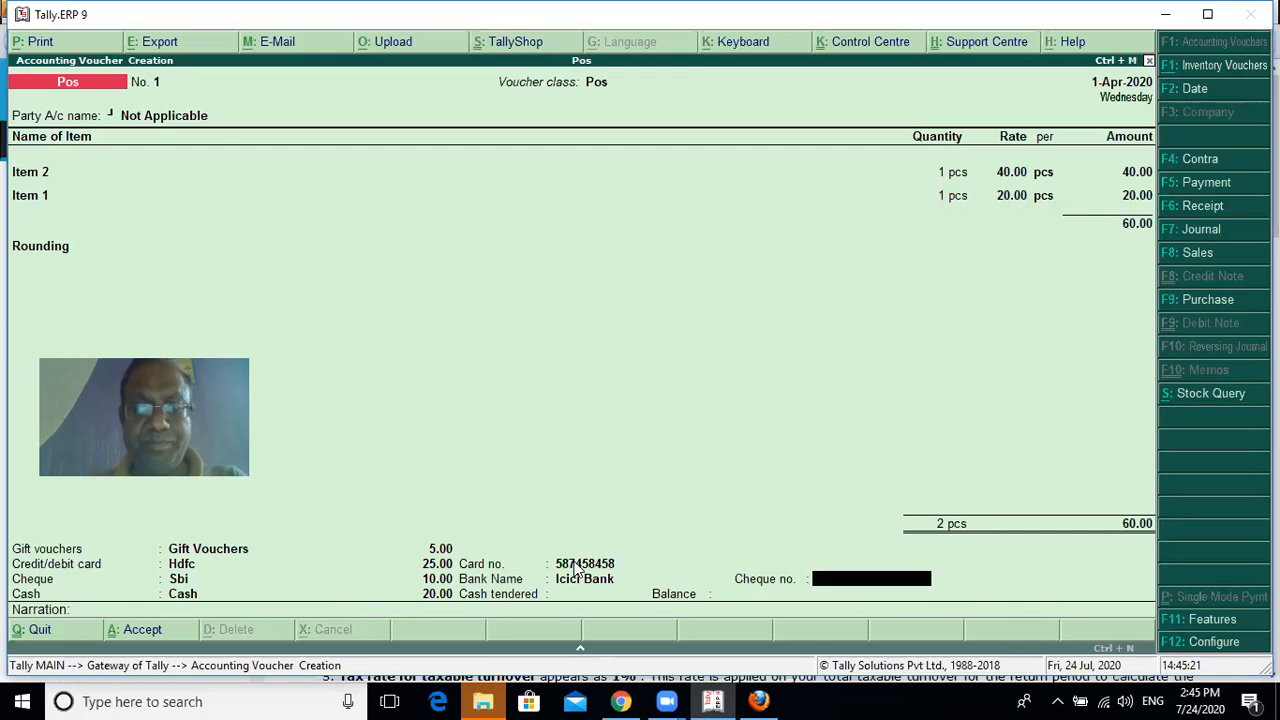
{"action": "type", "text": "98698984"}
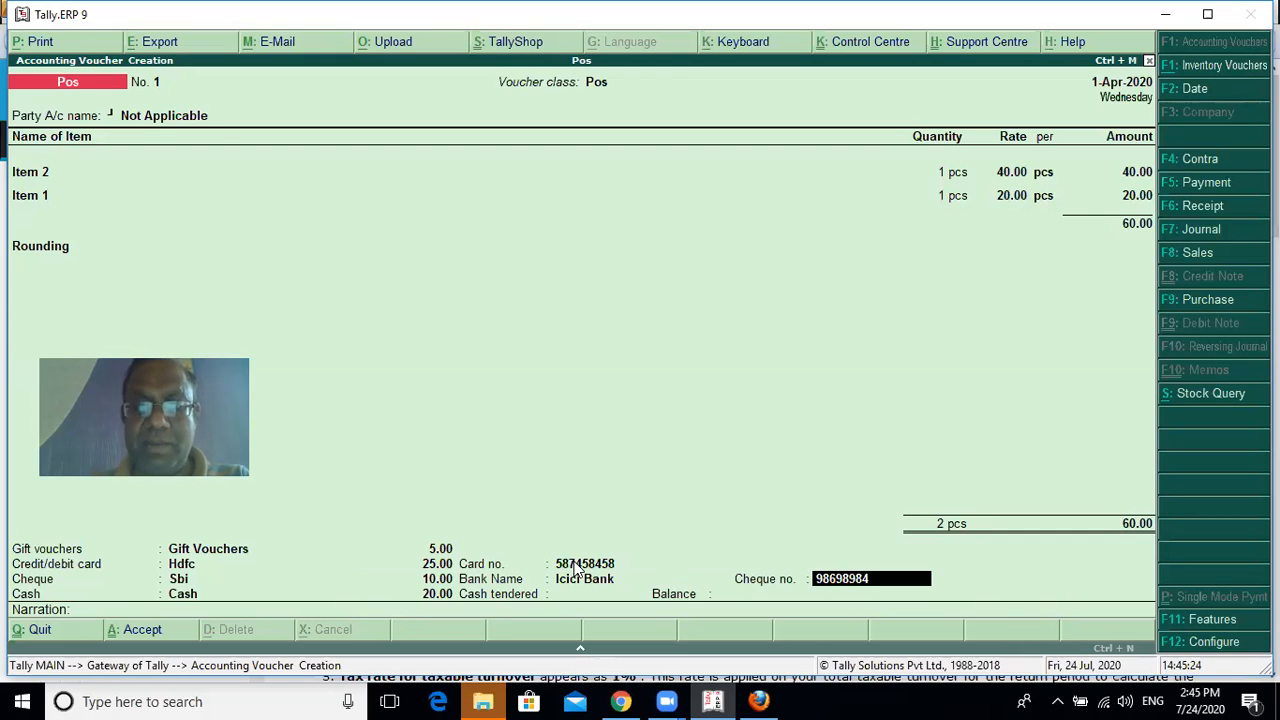
{"action": "key", "text": "Return"}
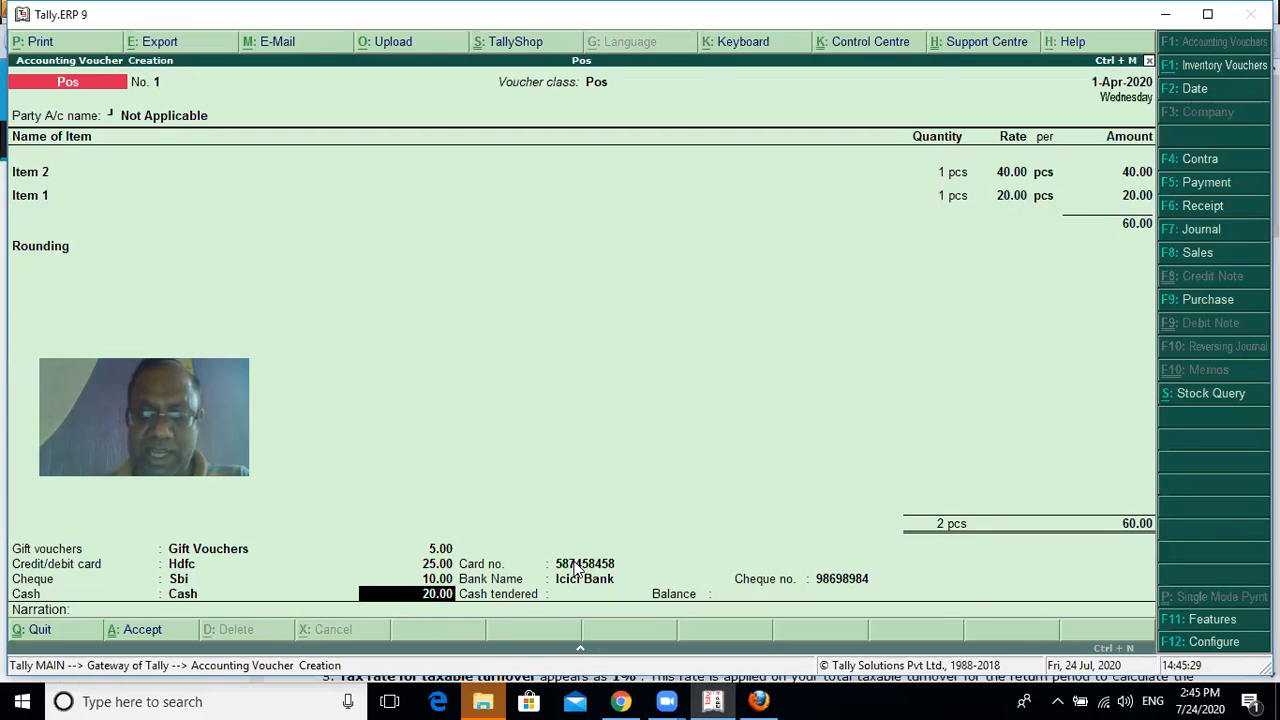
Keep 20.00 as the cash payment, enter 100 as cash tendered, and save the voucher without a narration
{"action": "key", "text": "Return"}
{"action": "type", "text": "100"}
{"action": "key", "text": "Return"}
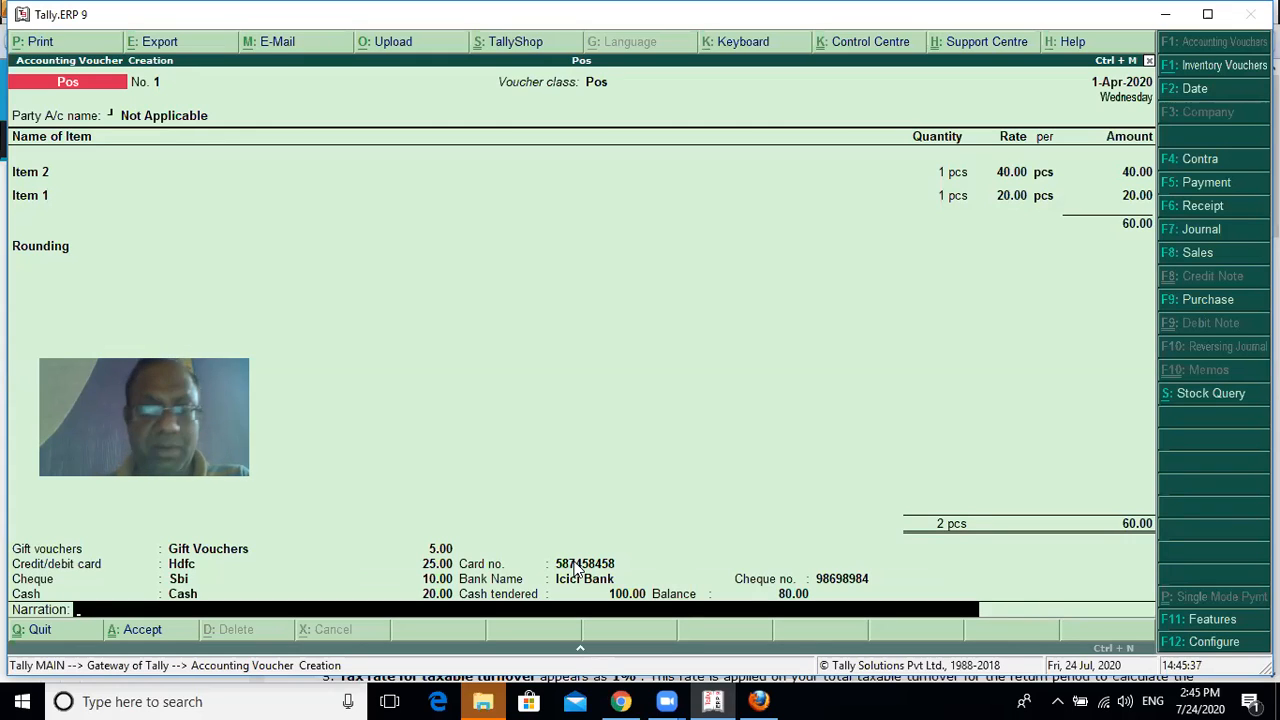
{"action": "key", "text": "Return"}
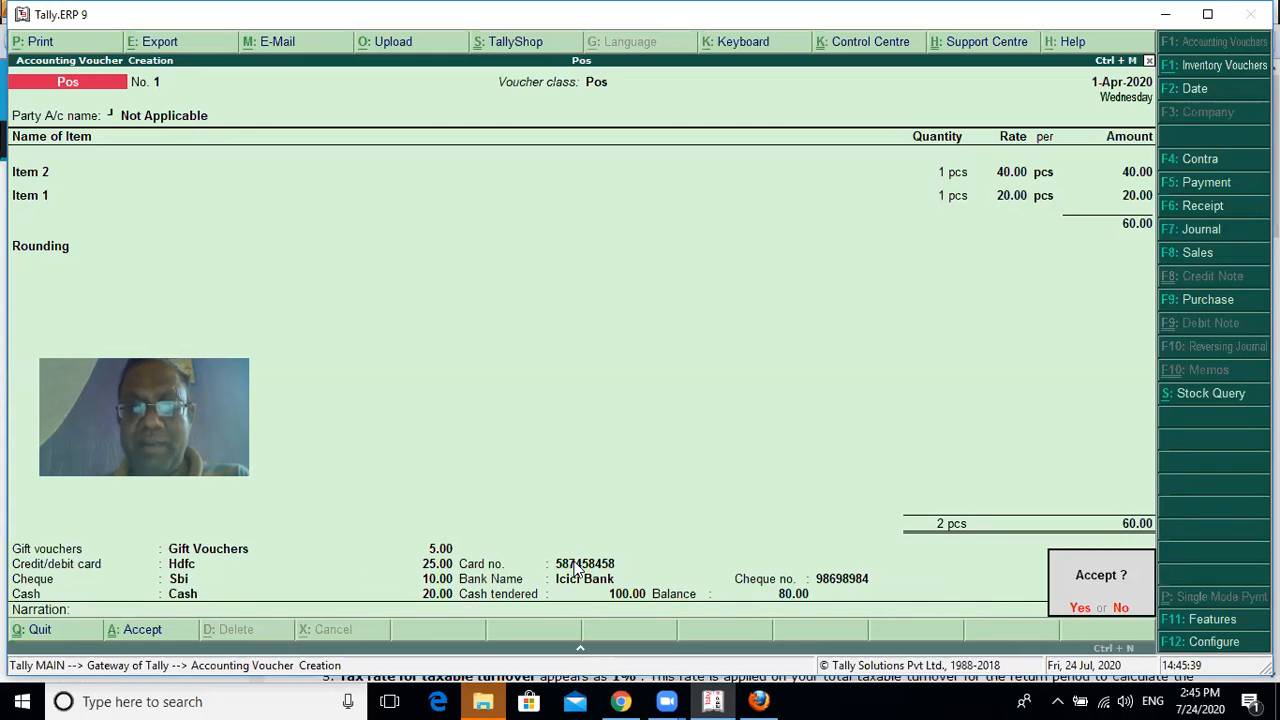
{"action": "key", "text": "Return"}
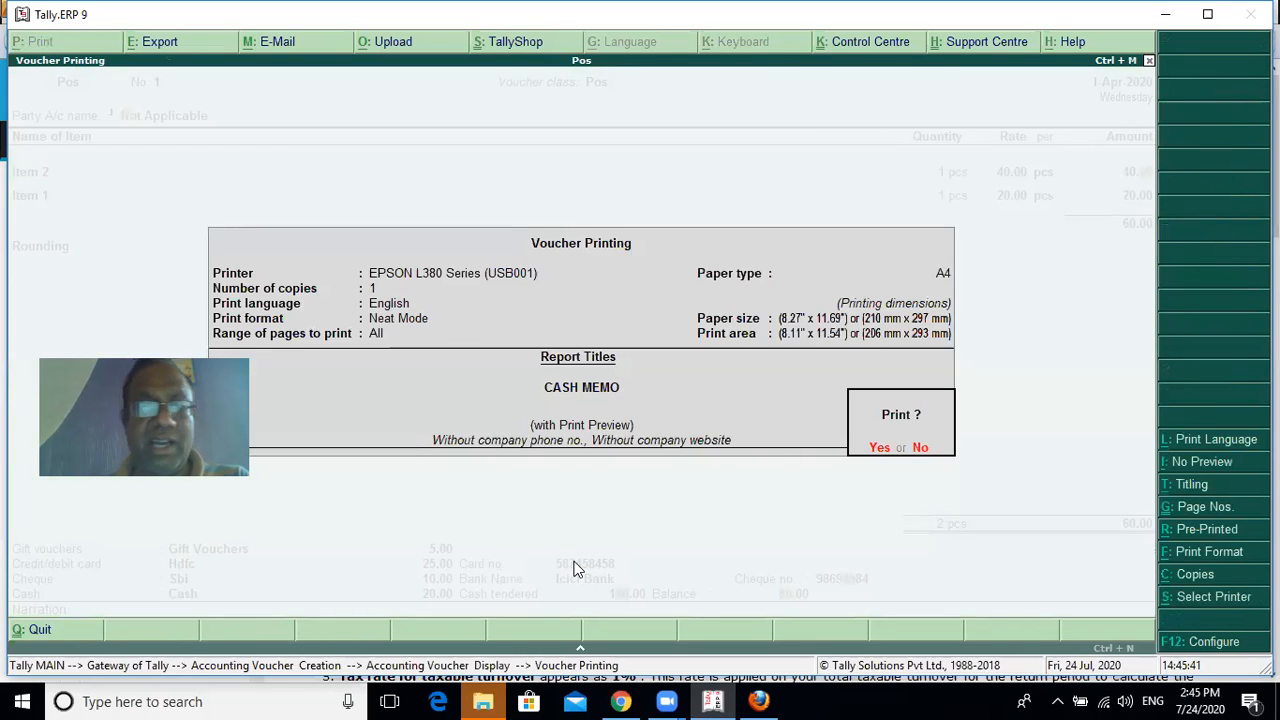
Preview the cash memo's print layout enlarged, review its items and payment details, and close the preview without printing
{"action": "key", "text": "Return"}
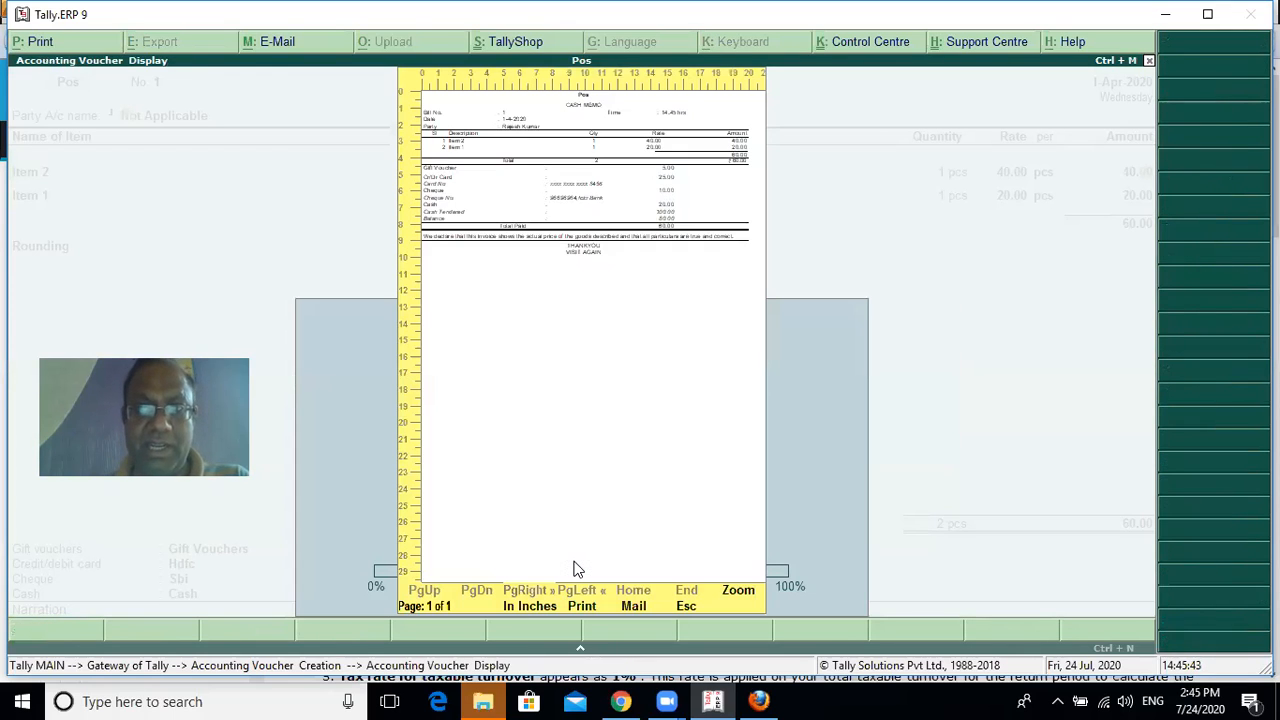
{"action": "key", "text": "Return"}
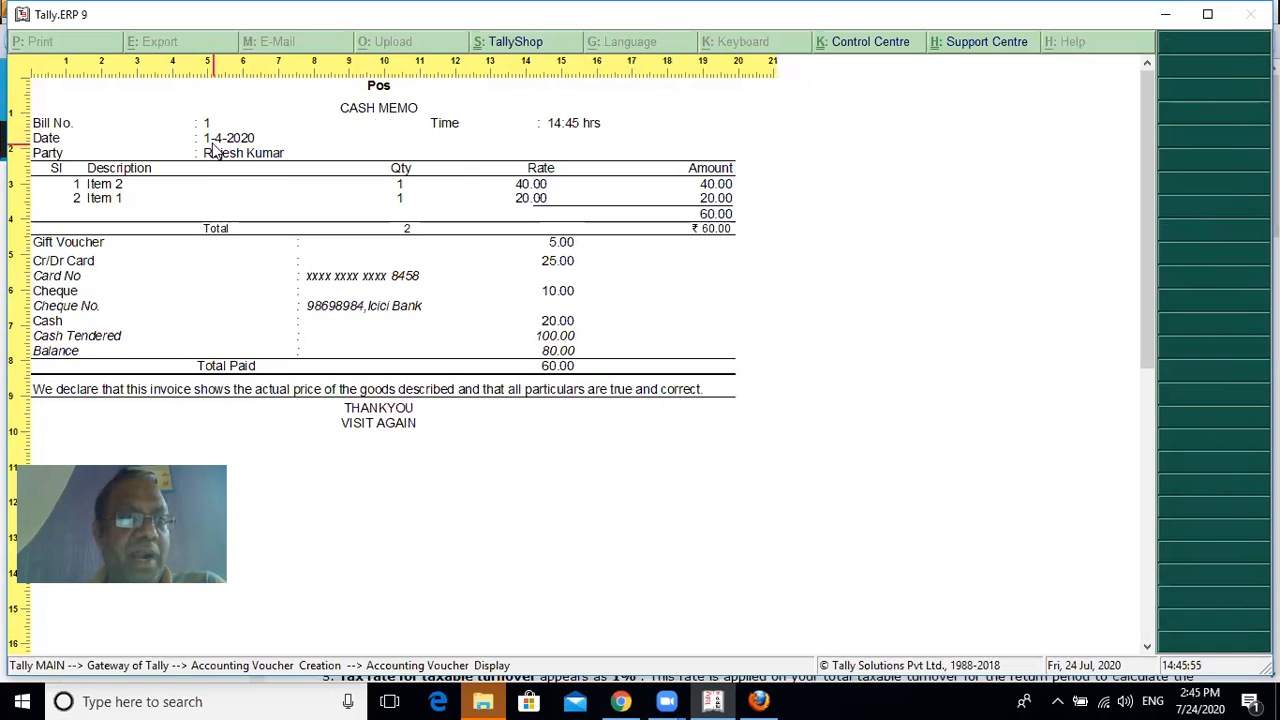
{"action": "scroll", "coordinate": [565, 128], "scroll_direction": "down", "scroll_amount": 1}
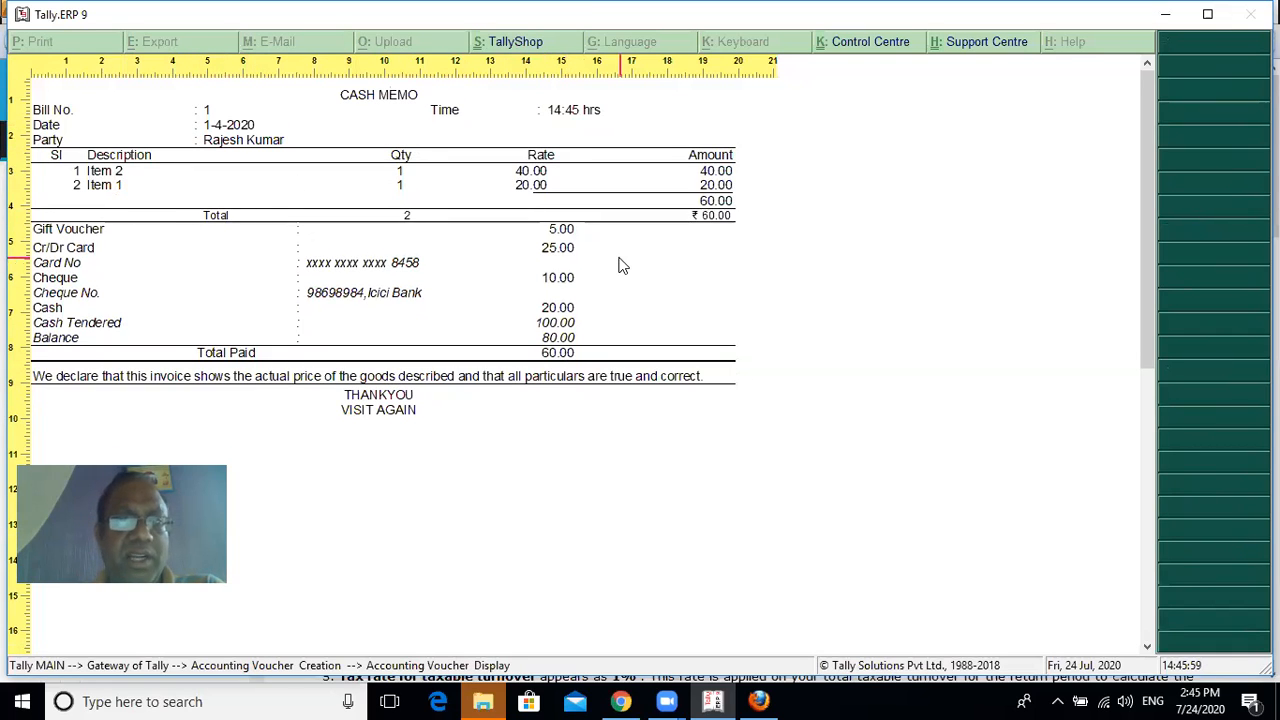
{"action": "scroll", "coordinate": [617, 263], "scroll_direction": "down", "scroll_amount": 2}
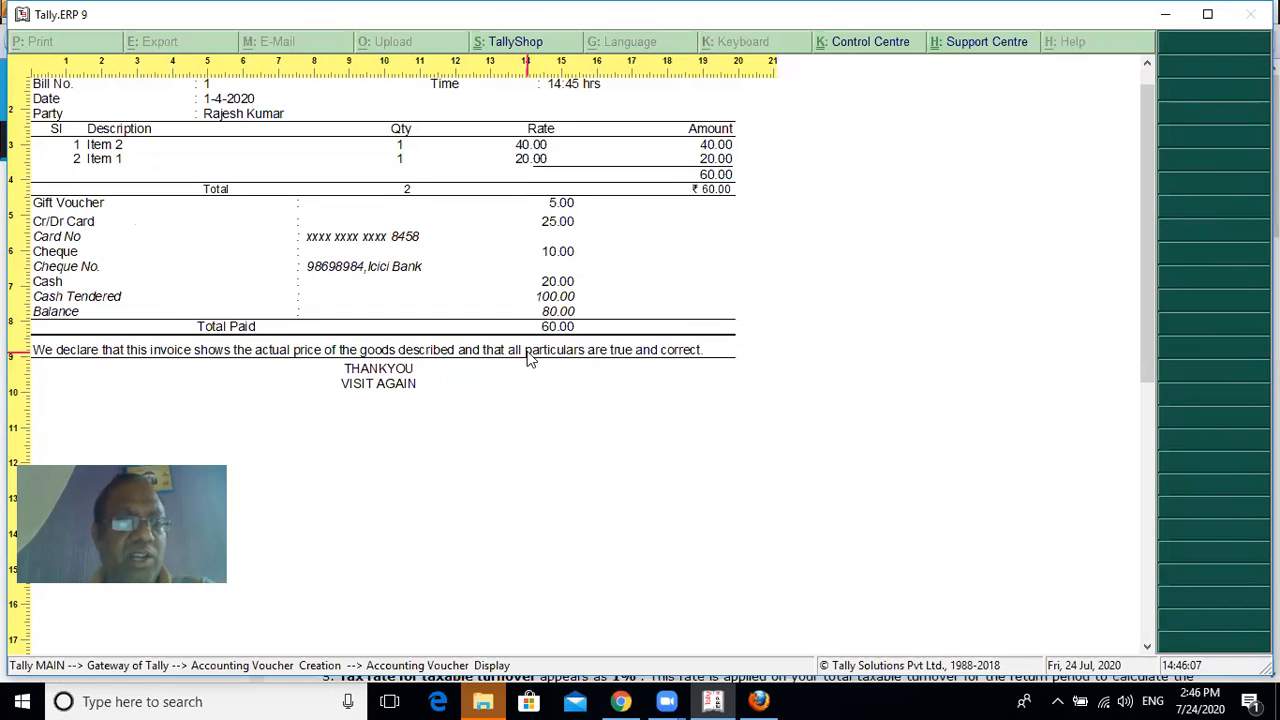
{"action": "key", "text": "Escape"}
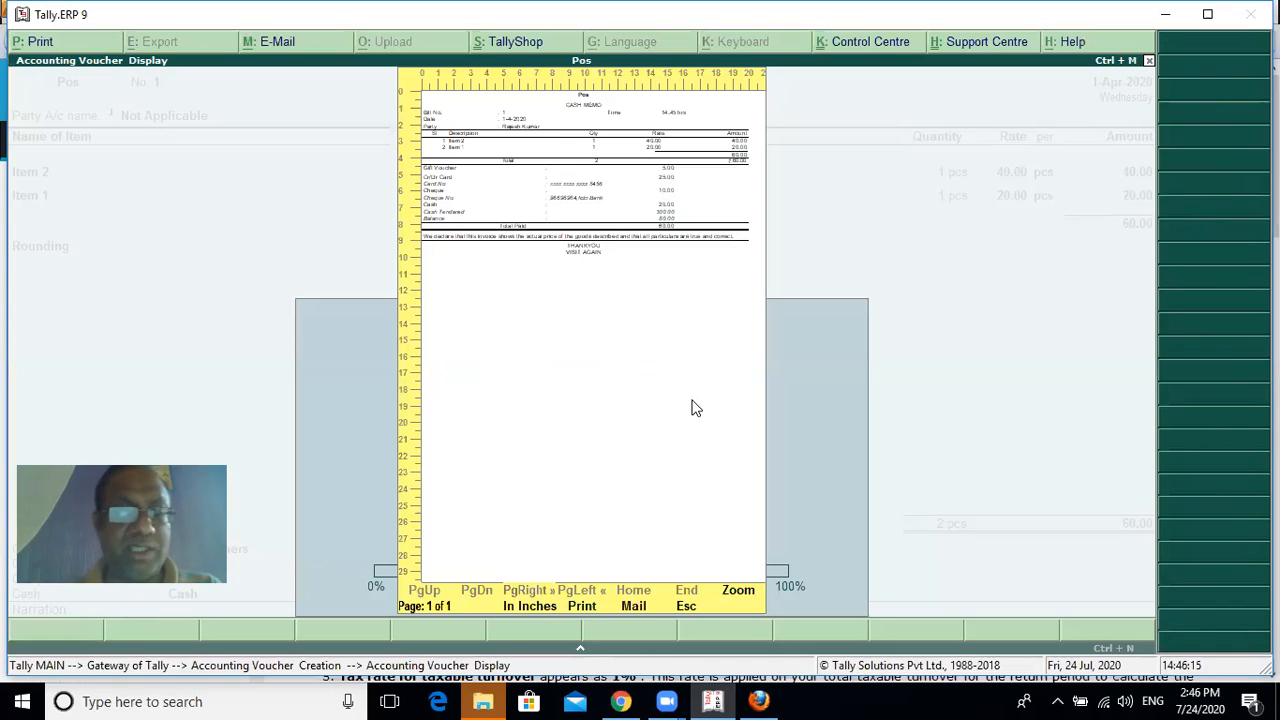
{"action": "key", "text": "Escape"}
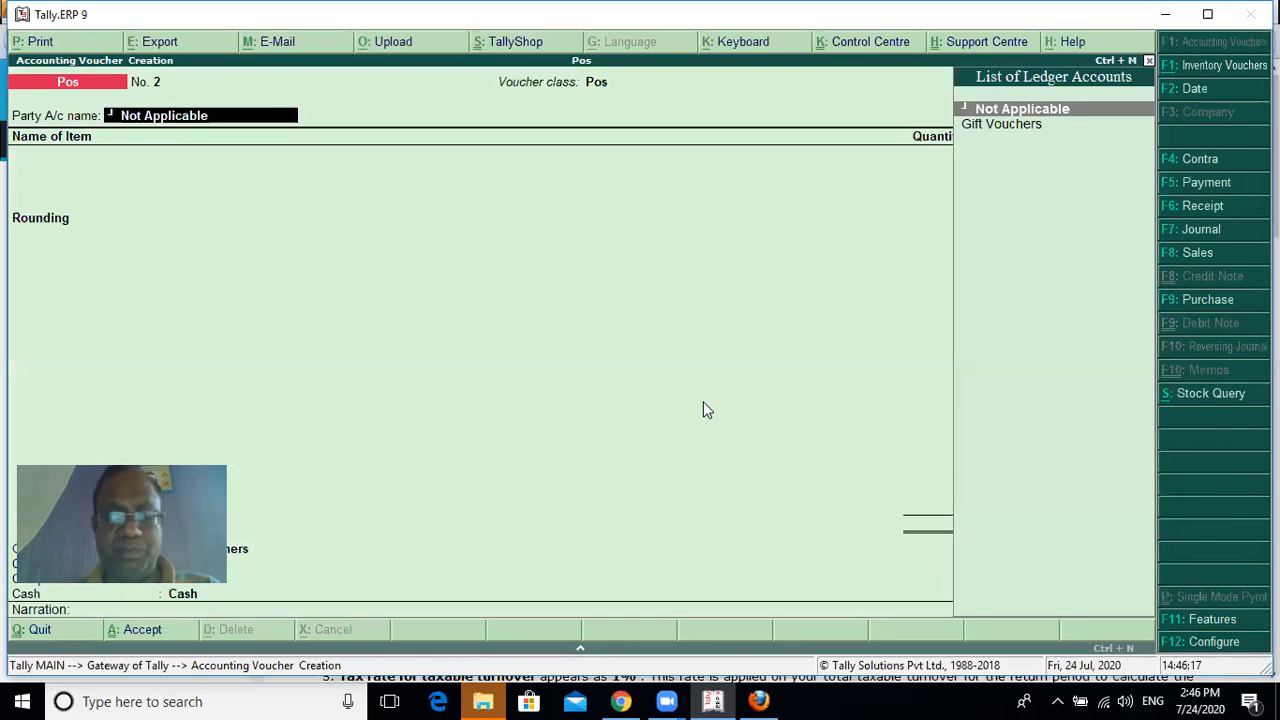